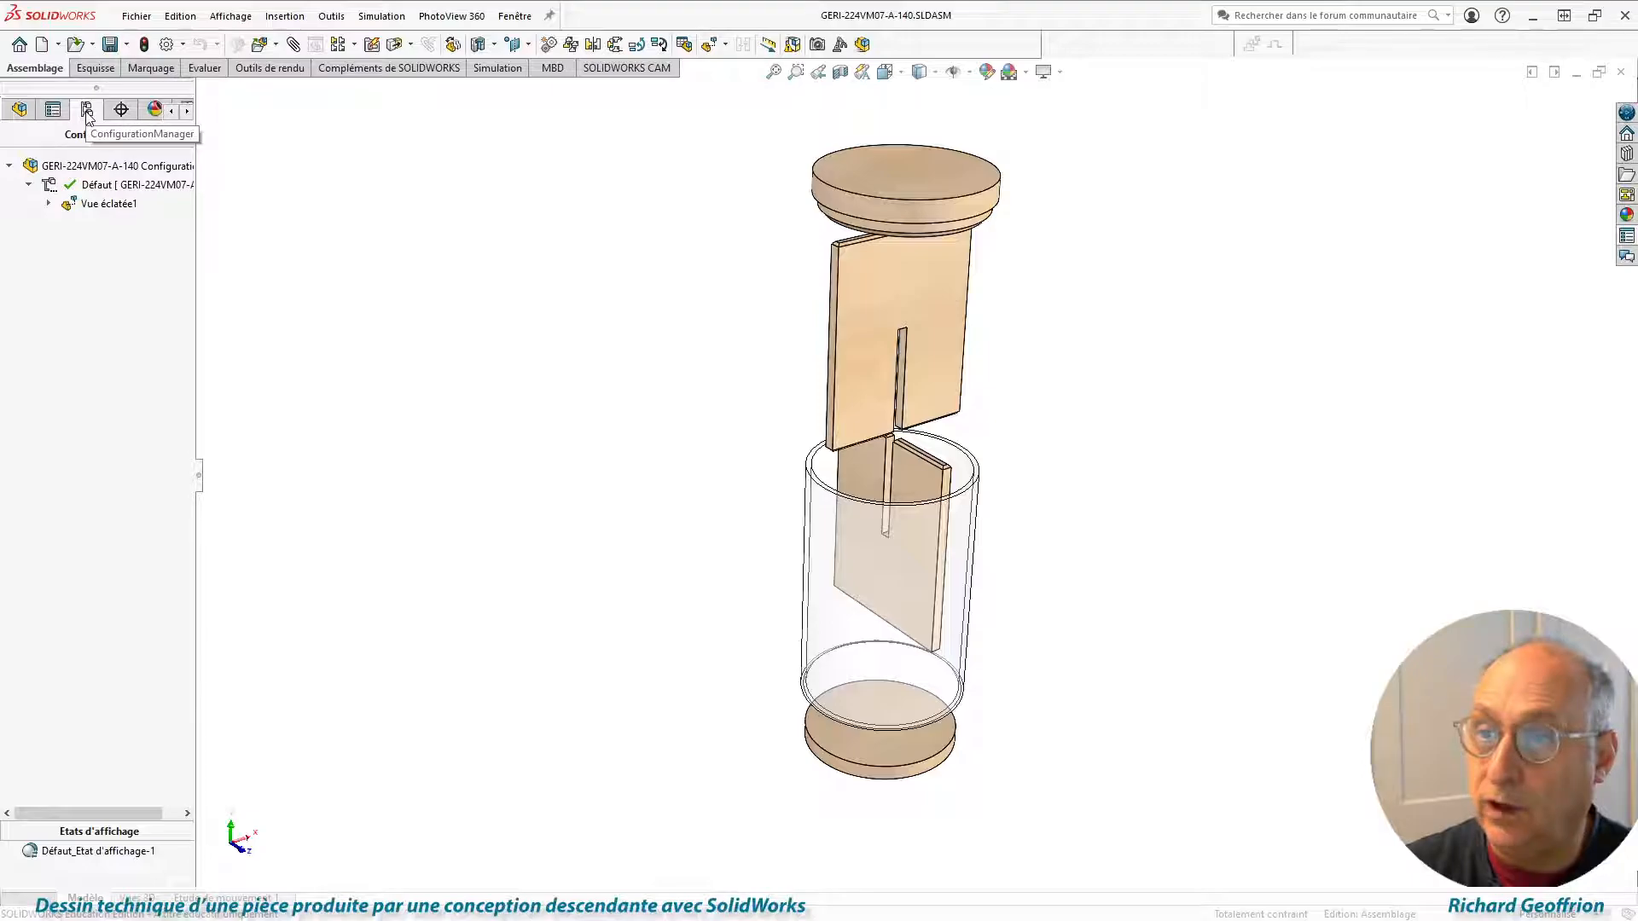
Collapse the assembly's exploded view Vue éclatée1.
{"action": "double_click", "coordinate": [101, 205]}
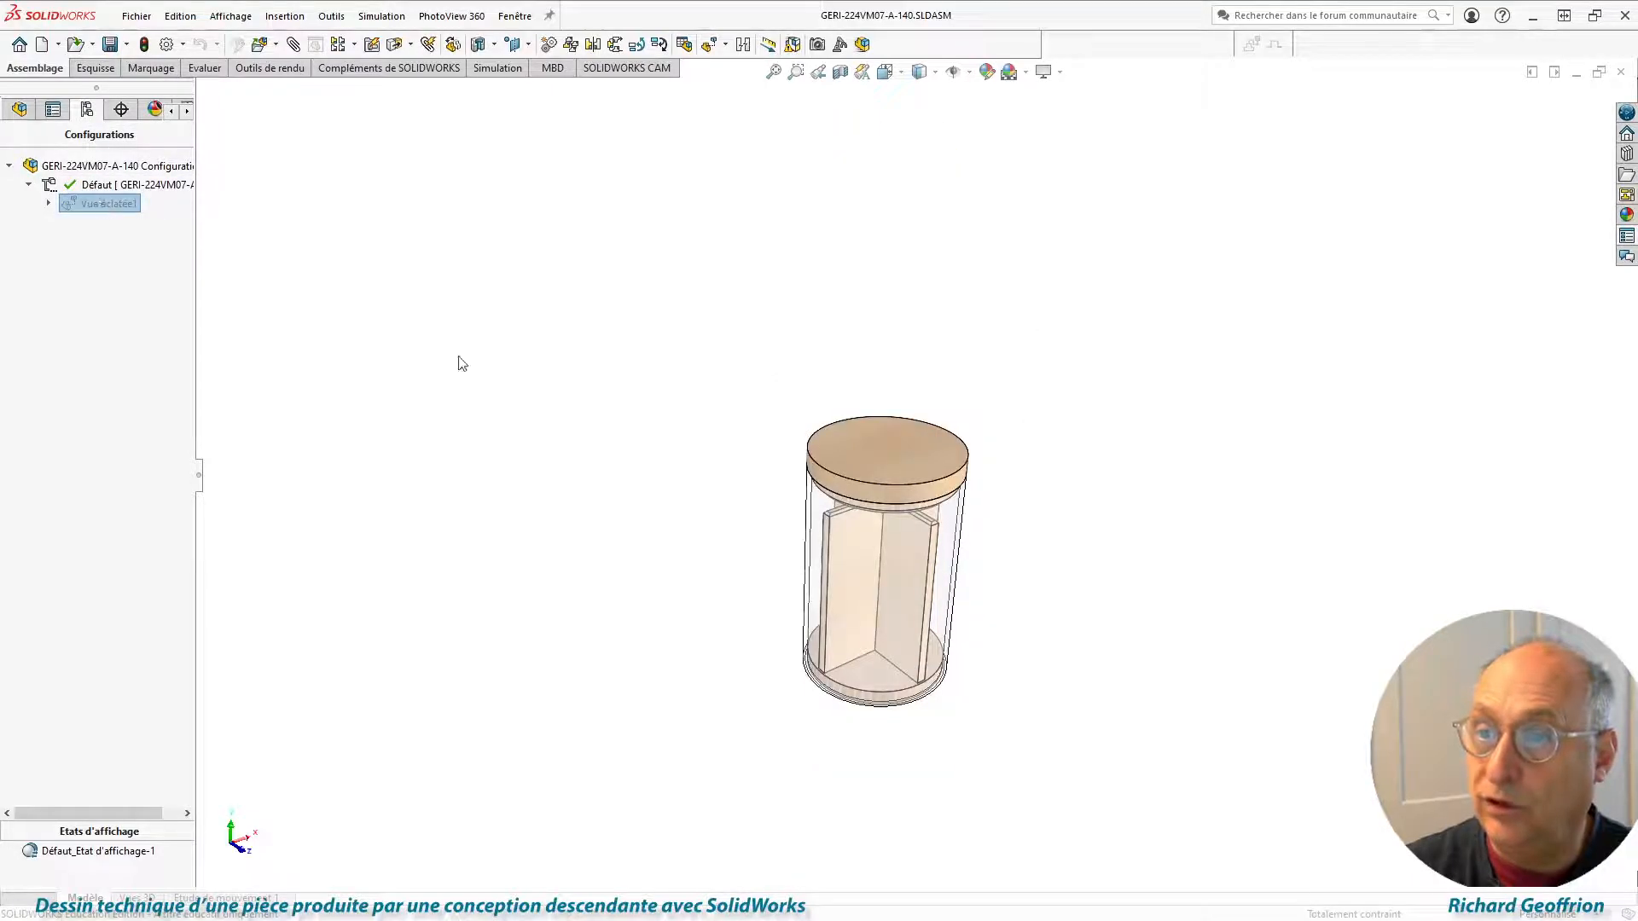
{"action": "scroll", "coordinate": [938, 562], "scroll_direction": "down", "scroll_amount": 5}
{"action": "scroll", "coordinate": [1007, 597], "scroll_direction": "up", "scroll_amount": 2}
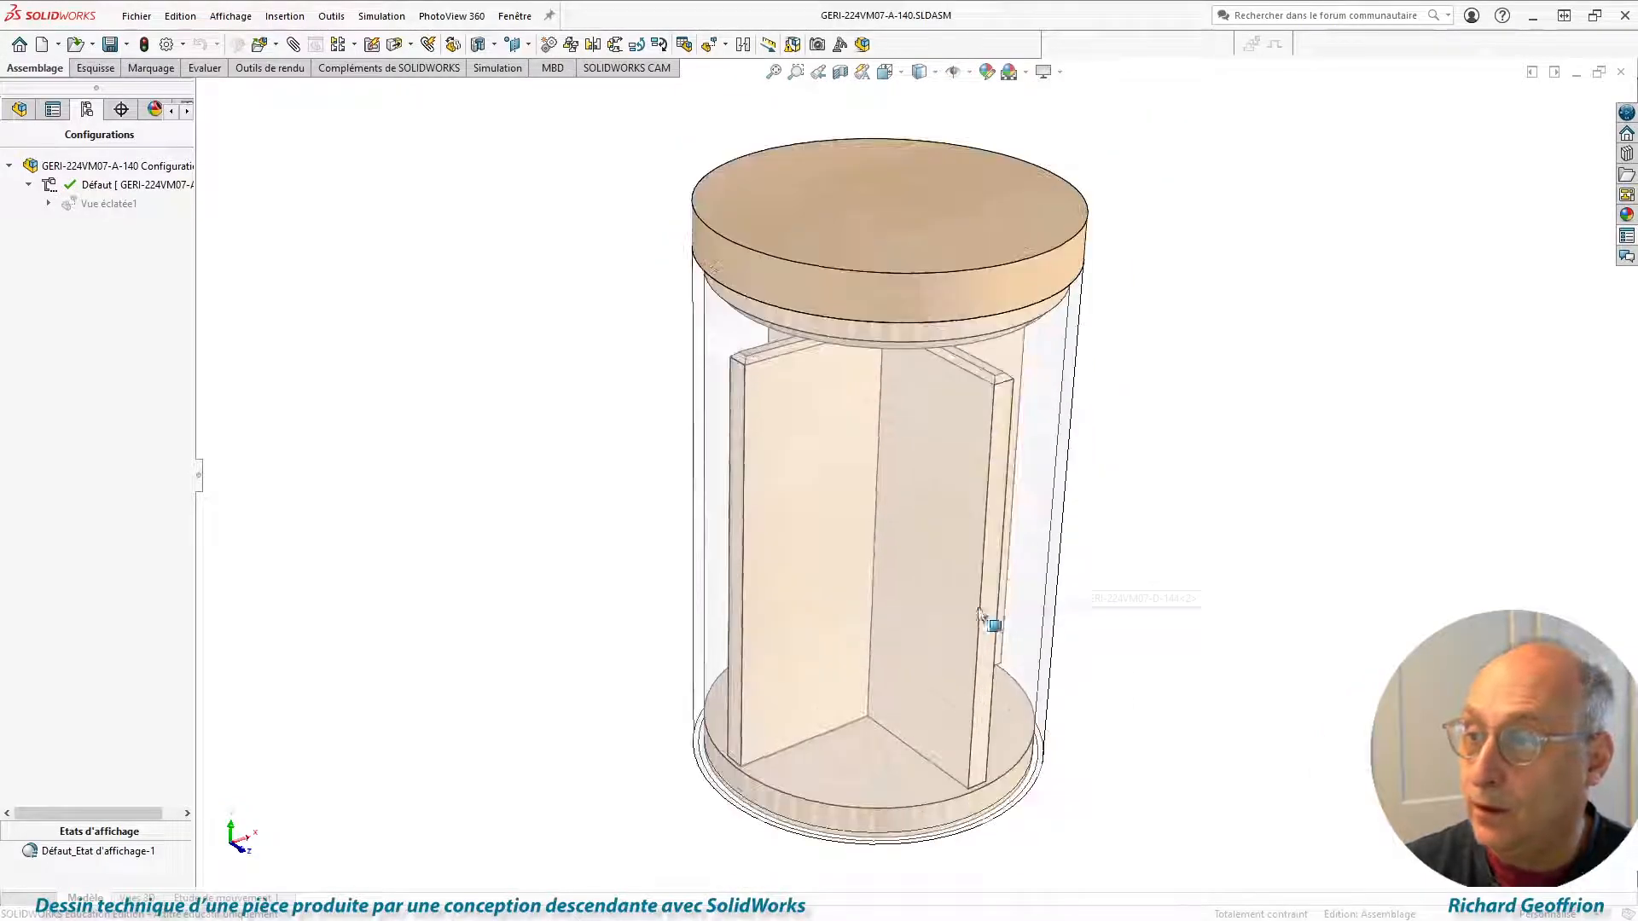
Open the slotted divider GERI-224VM07-D-144 as a separate part from the assembly.
{"action": "left_click", "coordinate": [776, 504]}
{"action": "right_click", "coordinate": [777, 503]}
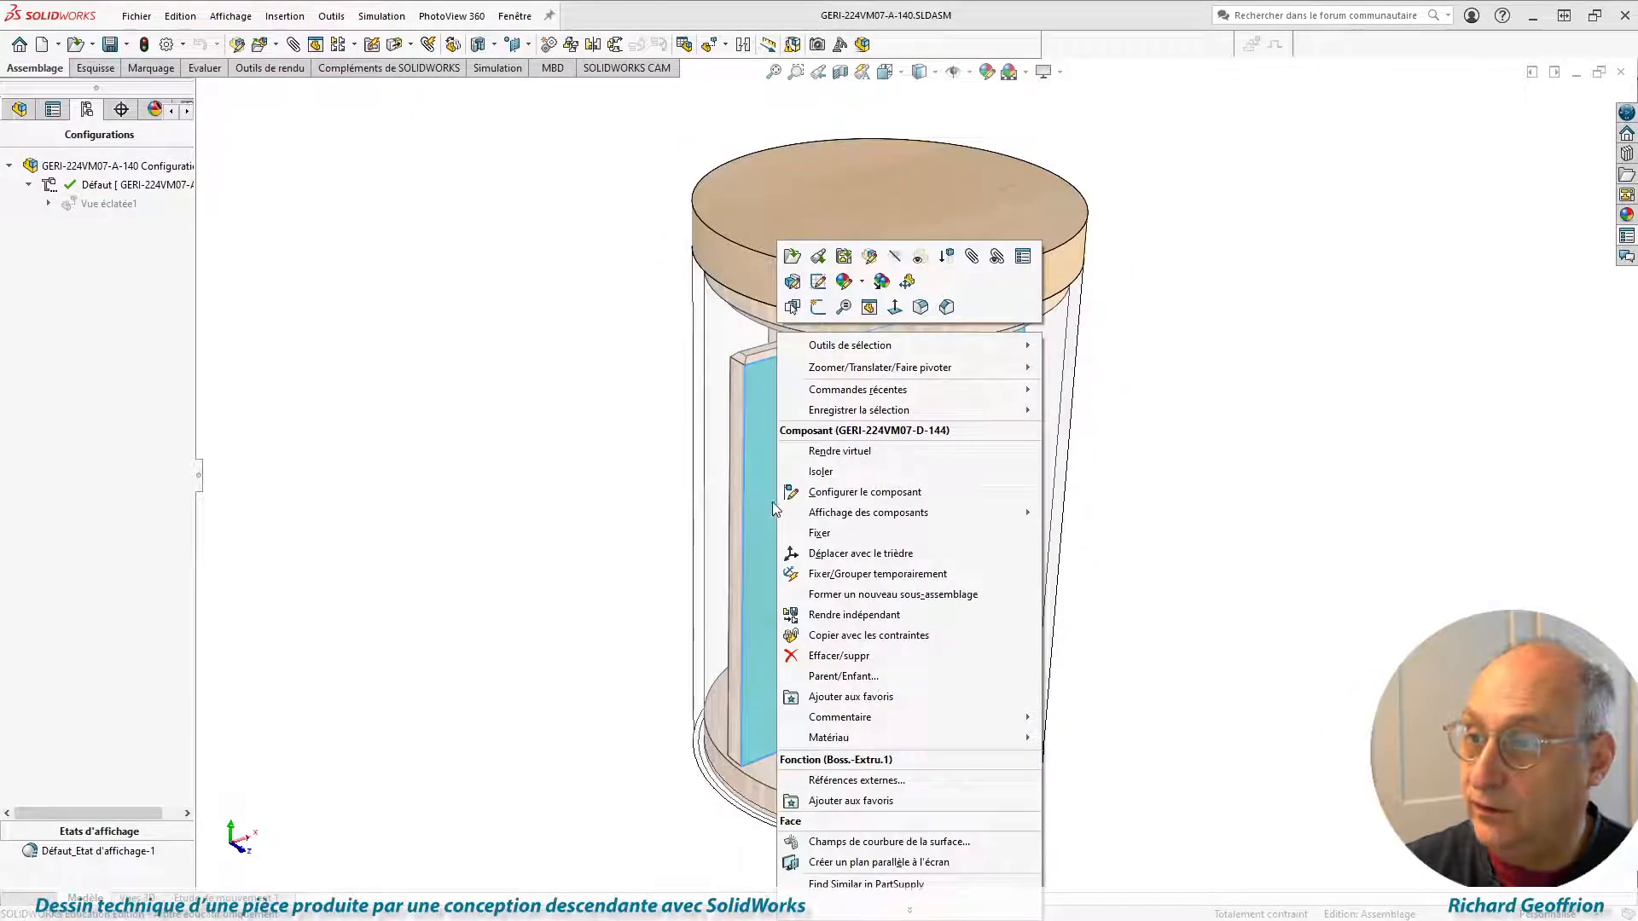
{"action": "left_click", "coordinate": [792, 256]}
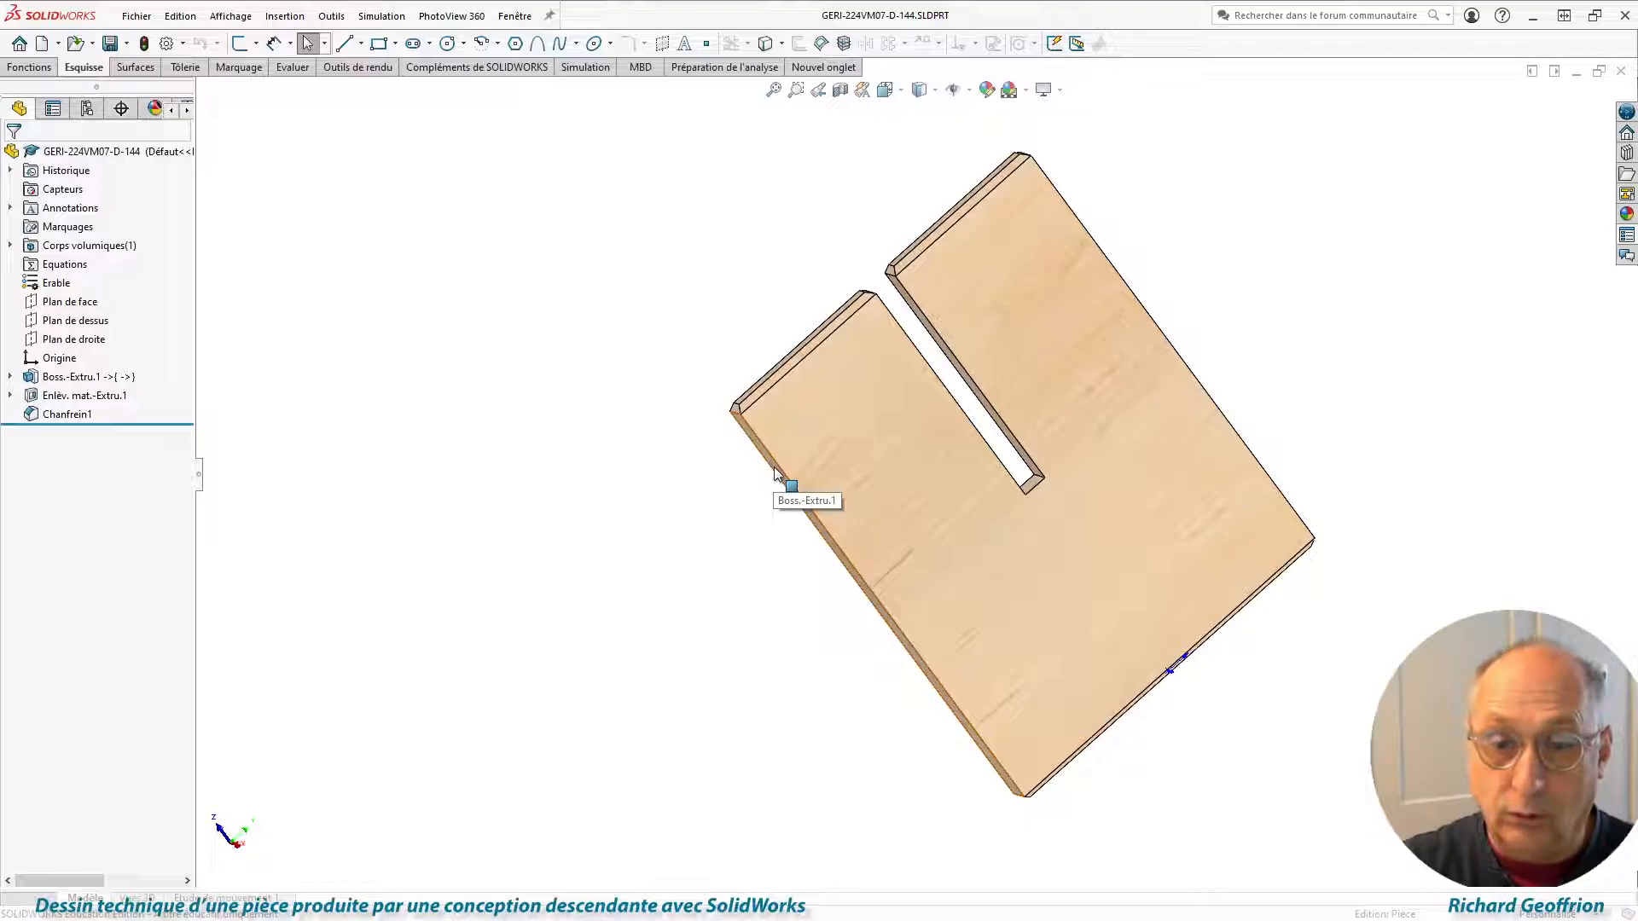
Create a new drawing from the Format A pouces_Vertical template.
{"action": "key", "text": "ctrl+n"}
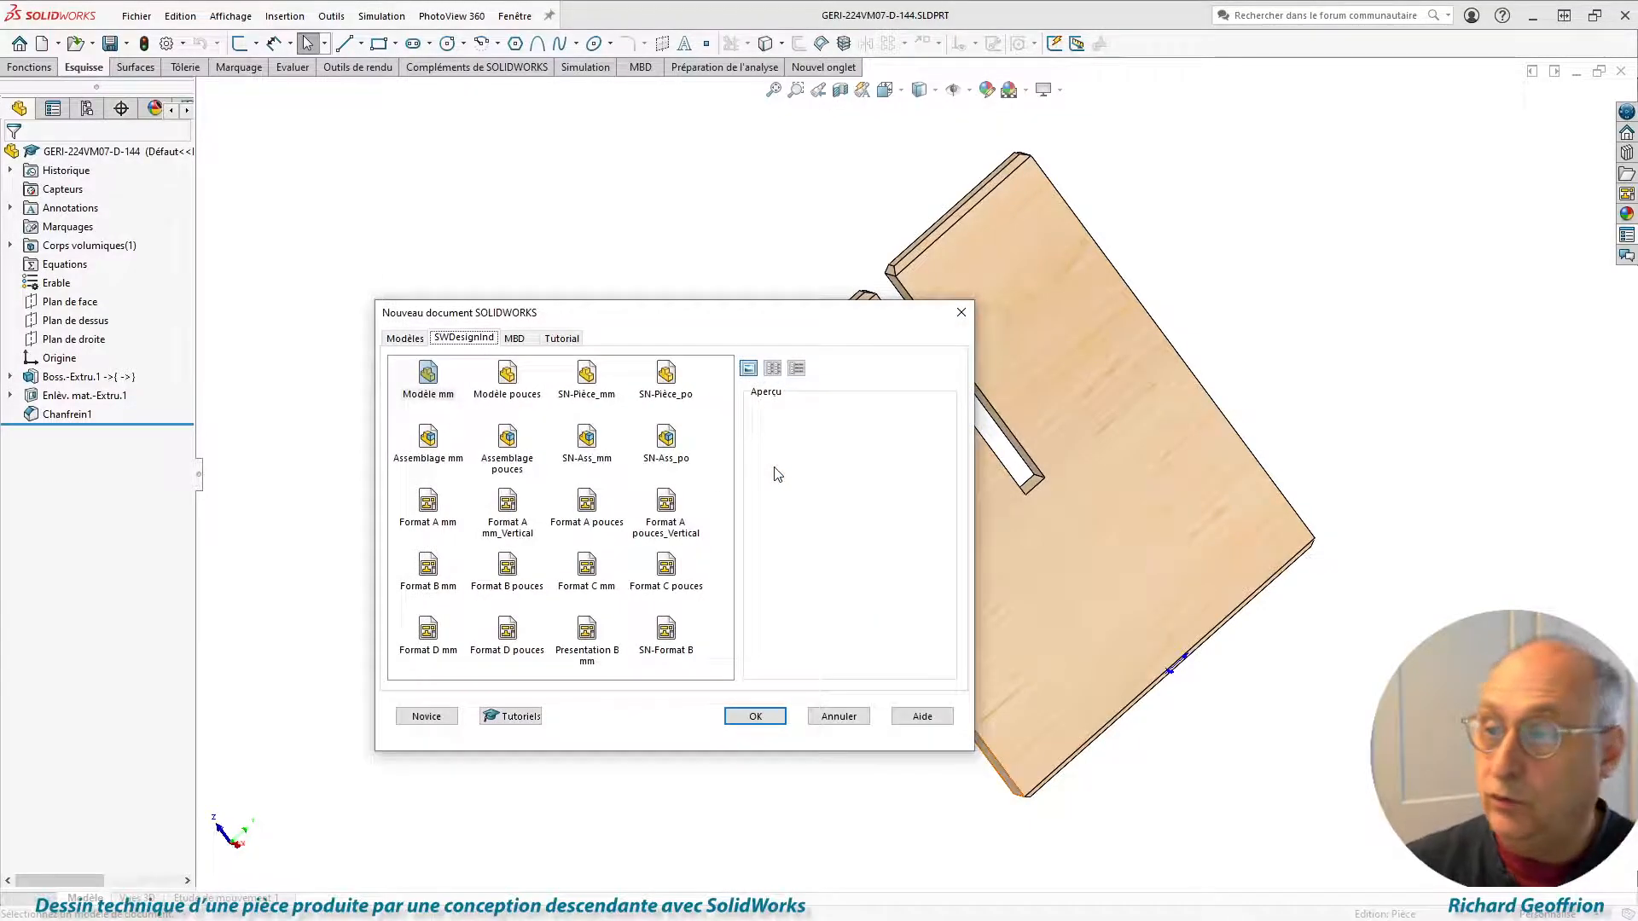
{"action": "left_click", "coordinate": [597, 506]}
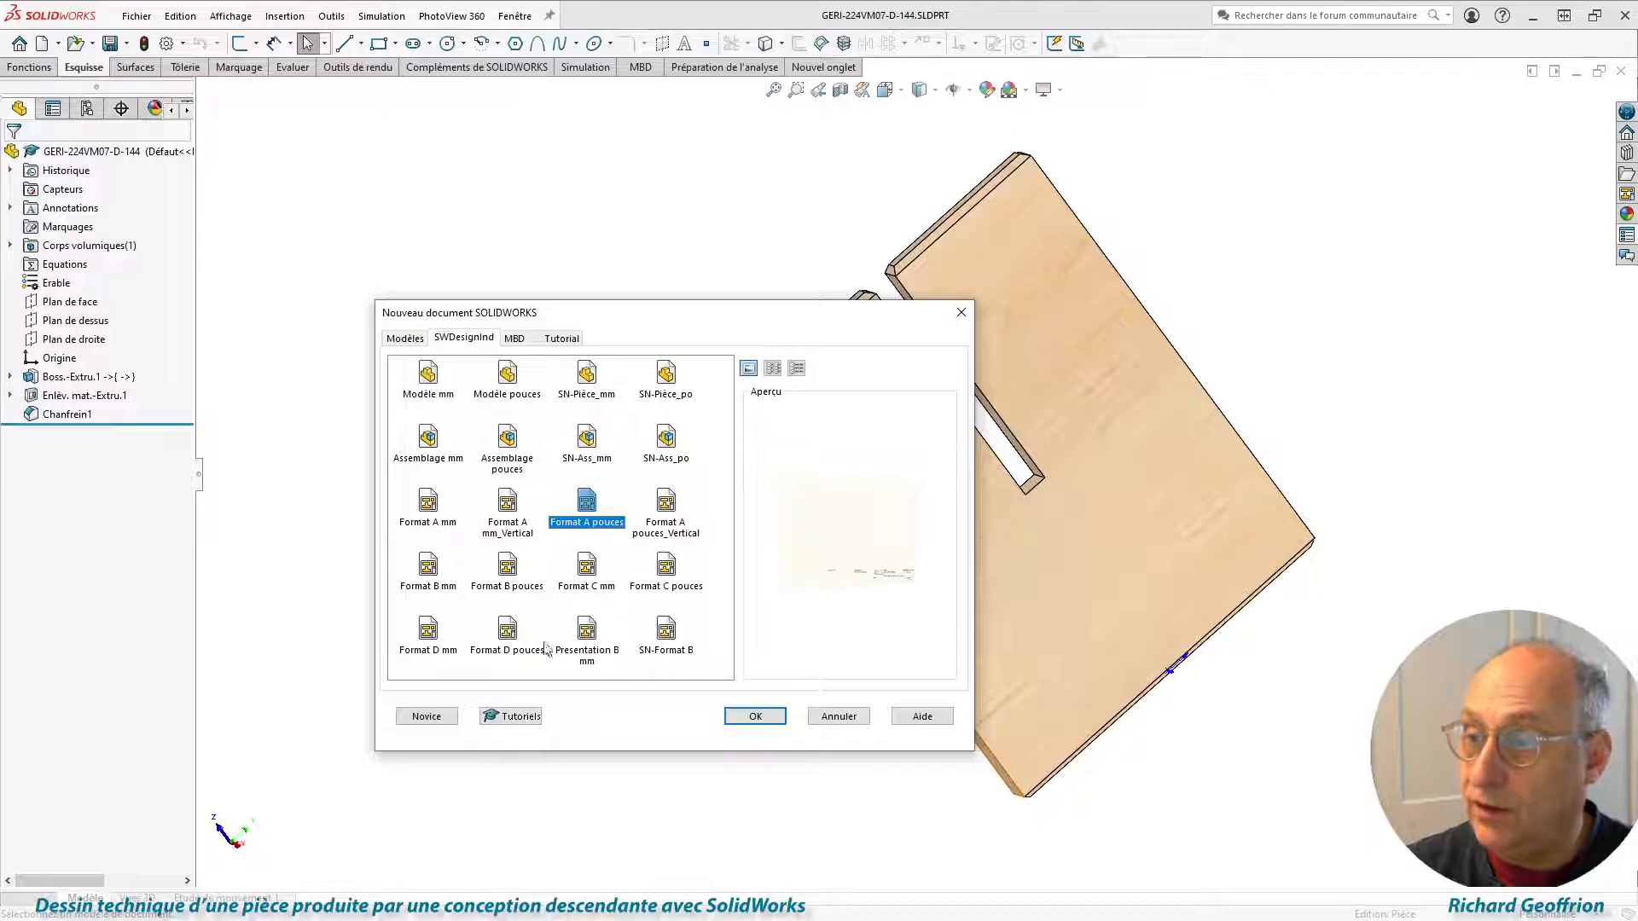
{"action": "left_click", "coordinate": [668, 510]}
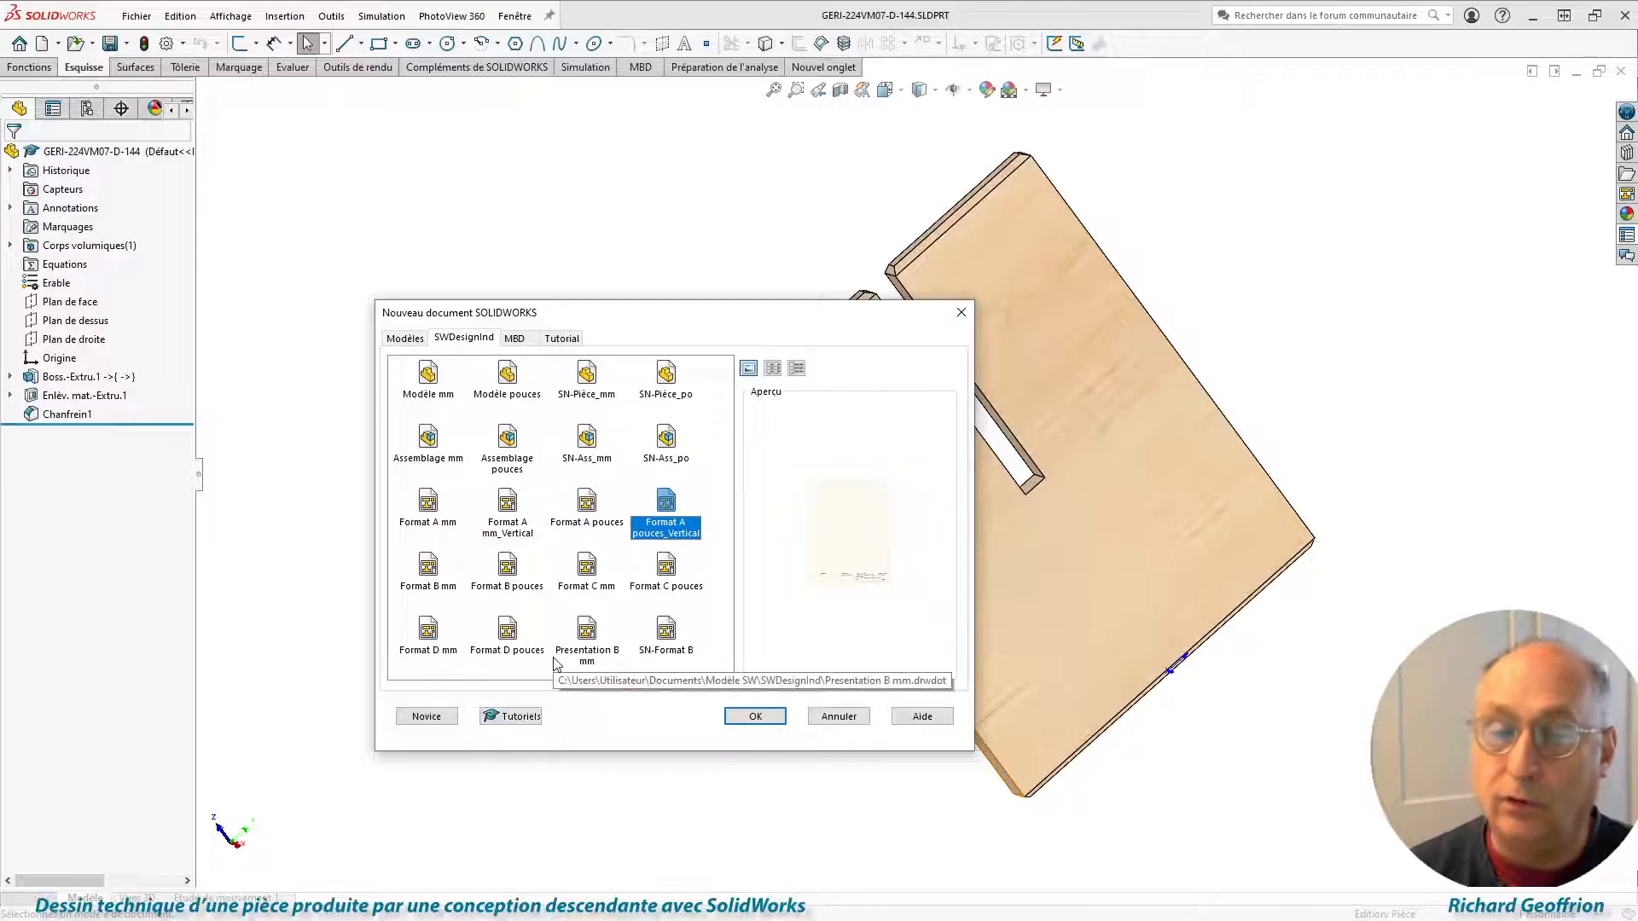
{"action": "left_click", "coordinate": [755, 717]}
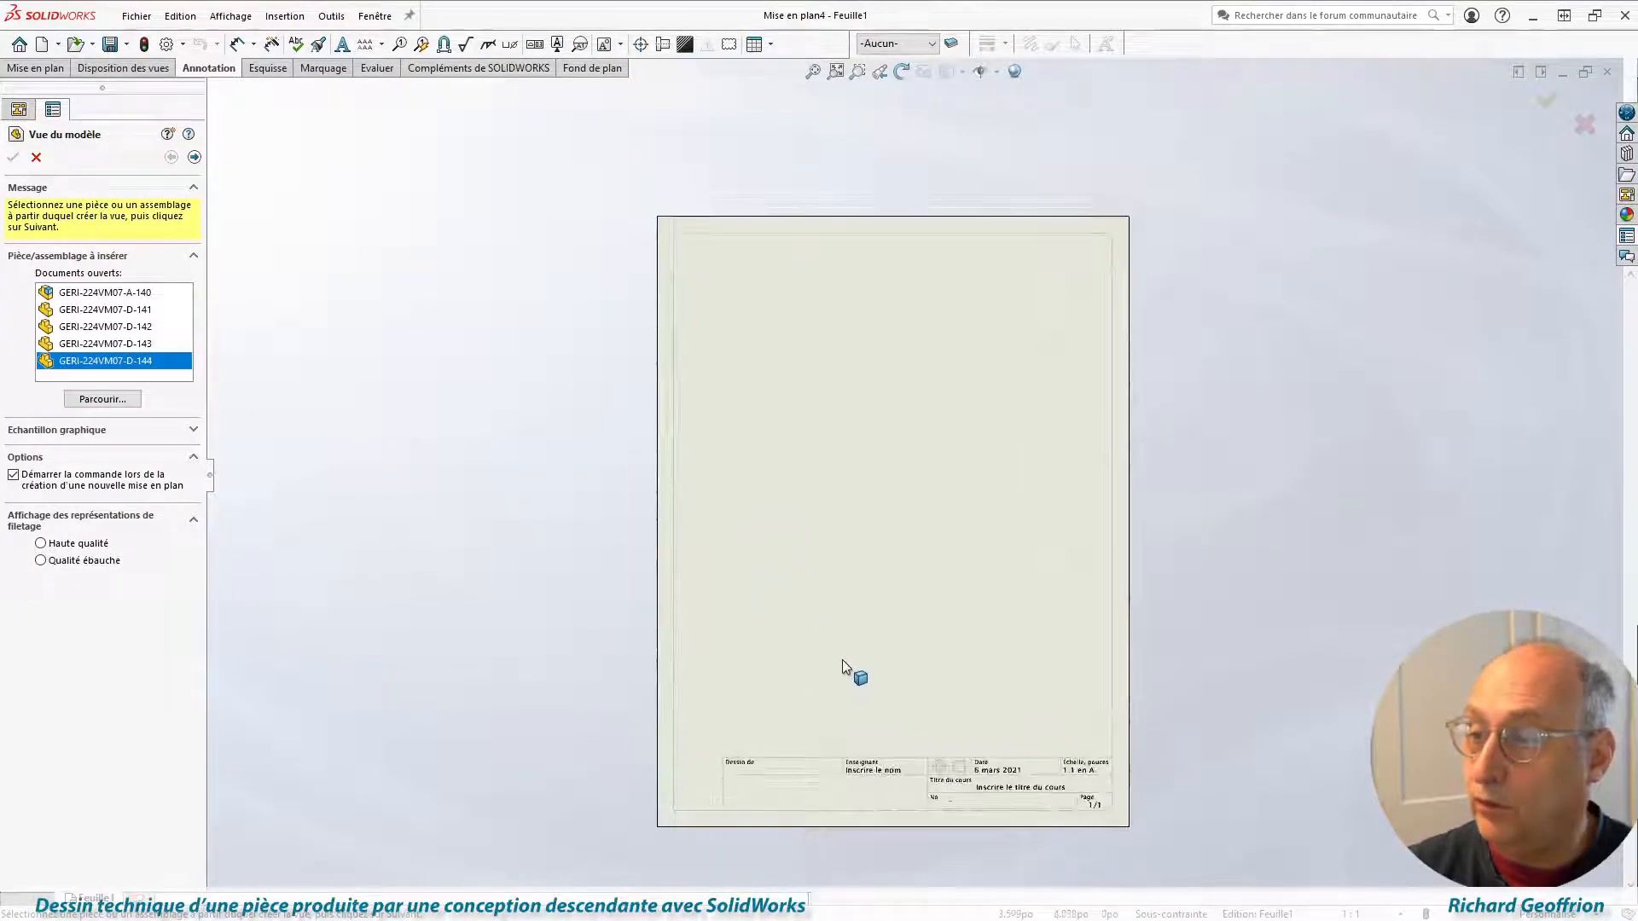
Insert the bottom view of GERI-224VM07-D-144 as the narrow edge view and project the slotted face view beside it.
{"action": "double_click", "coordinate": [89, 362]}
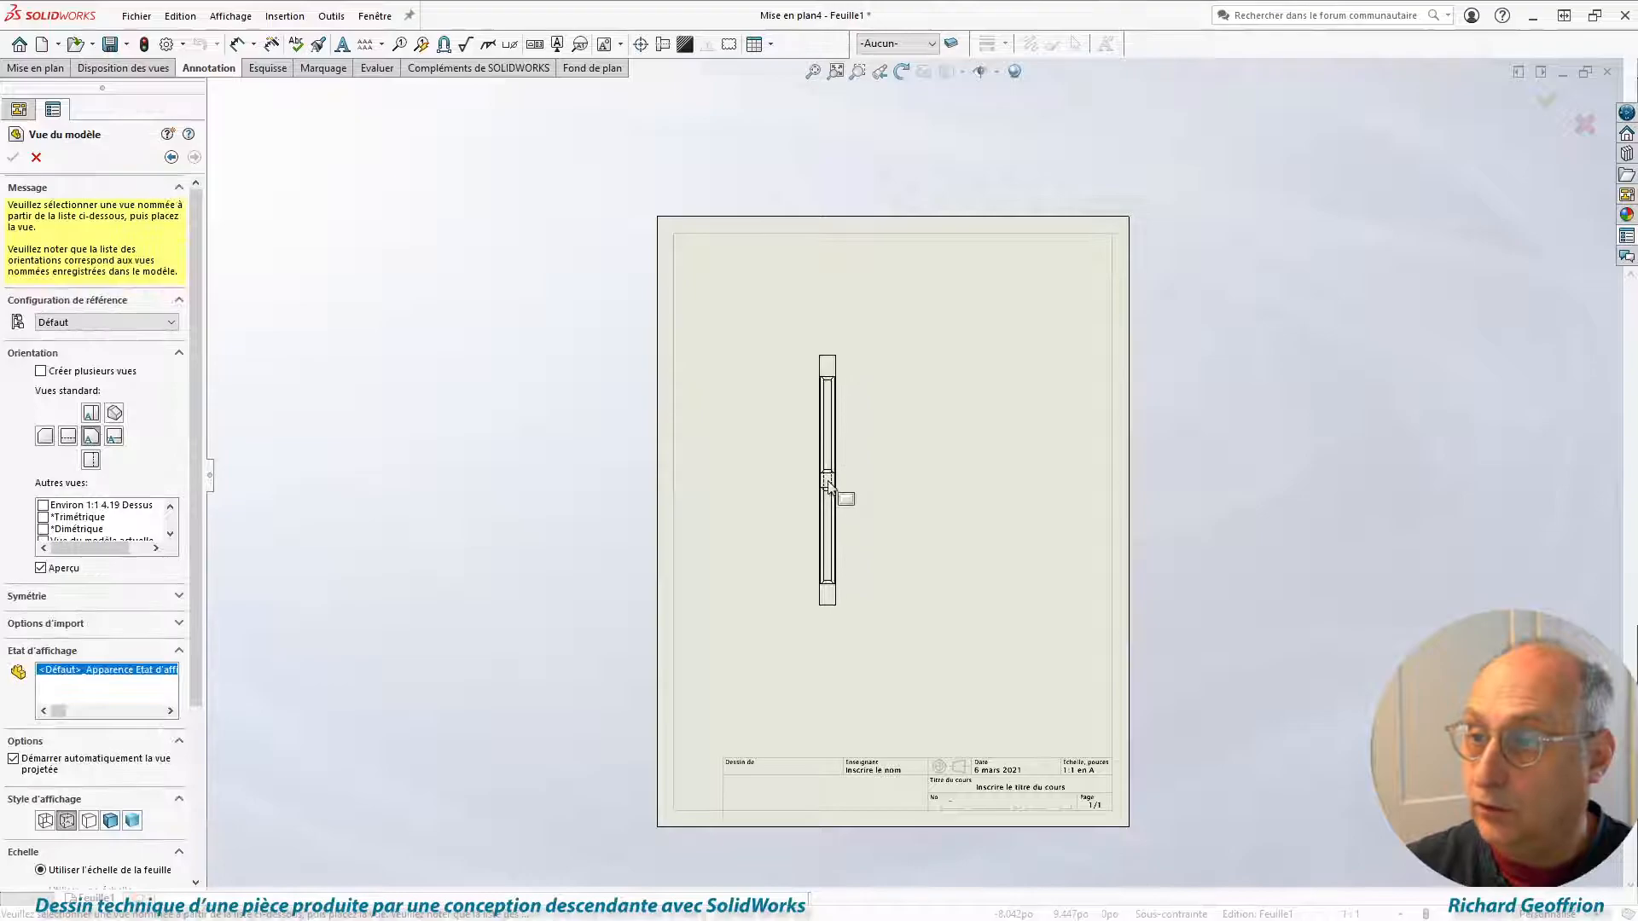
{"action": "left_click", "coordinate": [91, 462]}
{"action": "scroll", "coordinate": [938, 554], "scroll_direction": "down", "scroll_amount": 3}
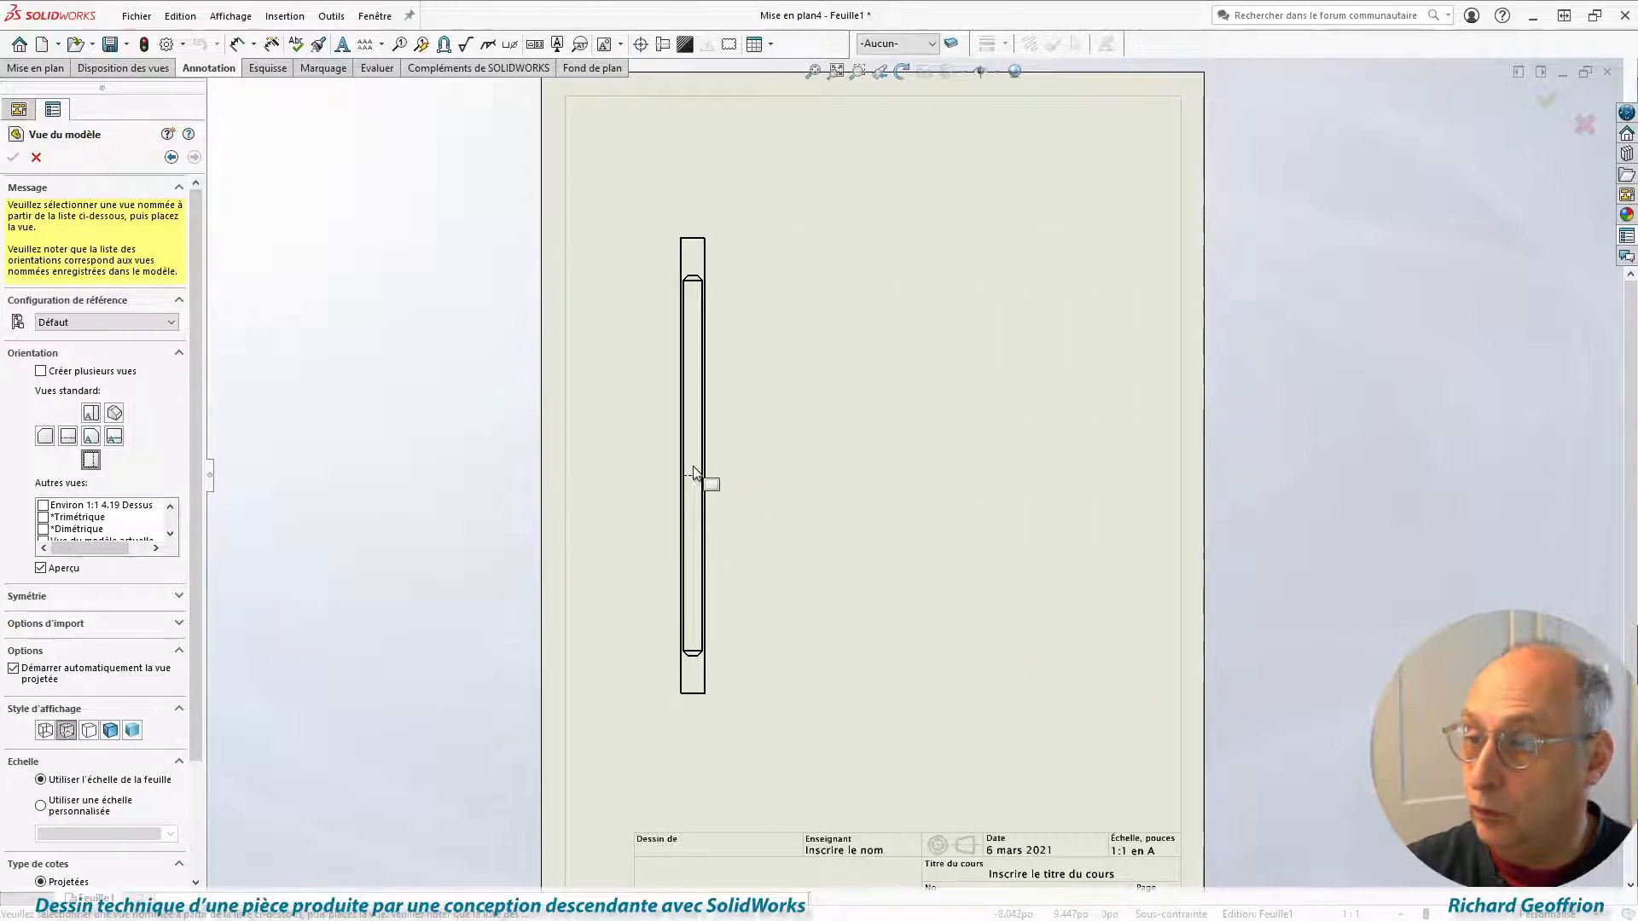
{"action": "left_click", "coordinate": [692, 472]}
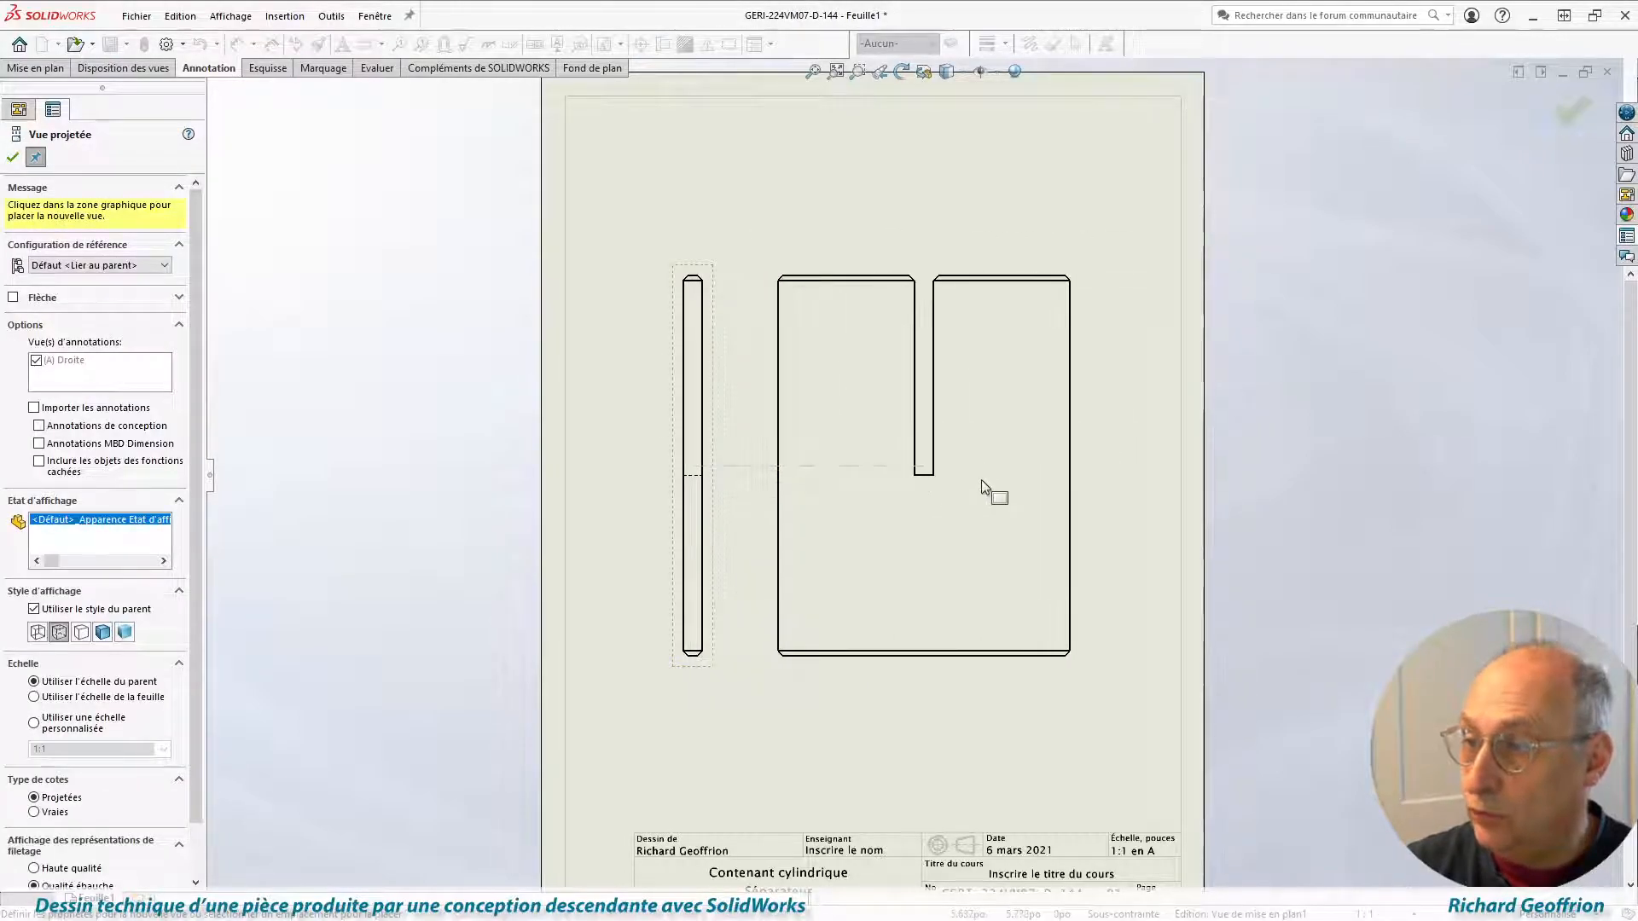
{"action": "left_click", "coordinate": [8, 161]}
{"action": "scroll", "coordinate": [1062, 609], "scroll_direction": "down", "scroll_amount": 2}
{"action": "scroll", "coordinate": [992, 318], "scroll_direction": "up", "scroll_amount": 3}
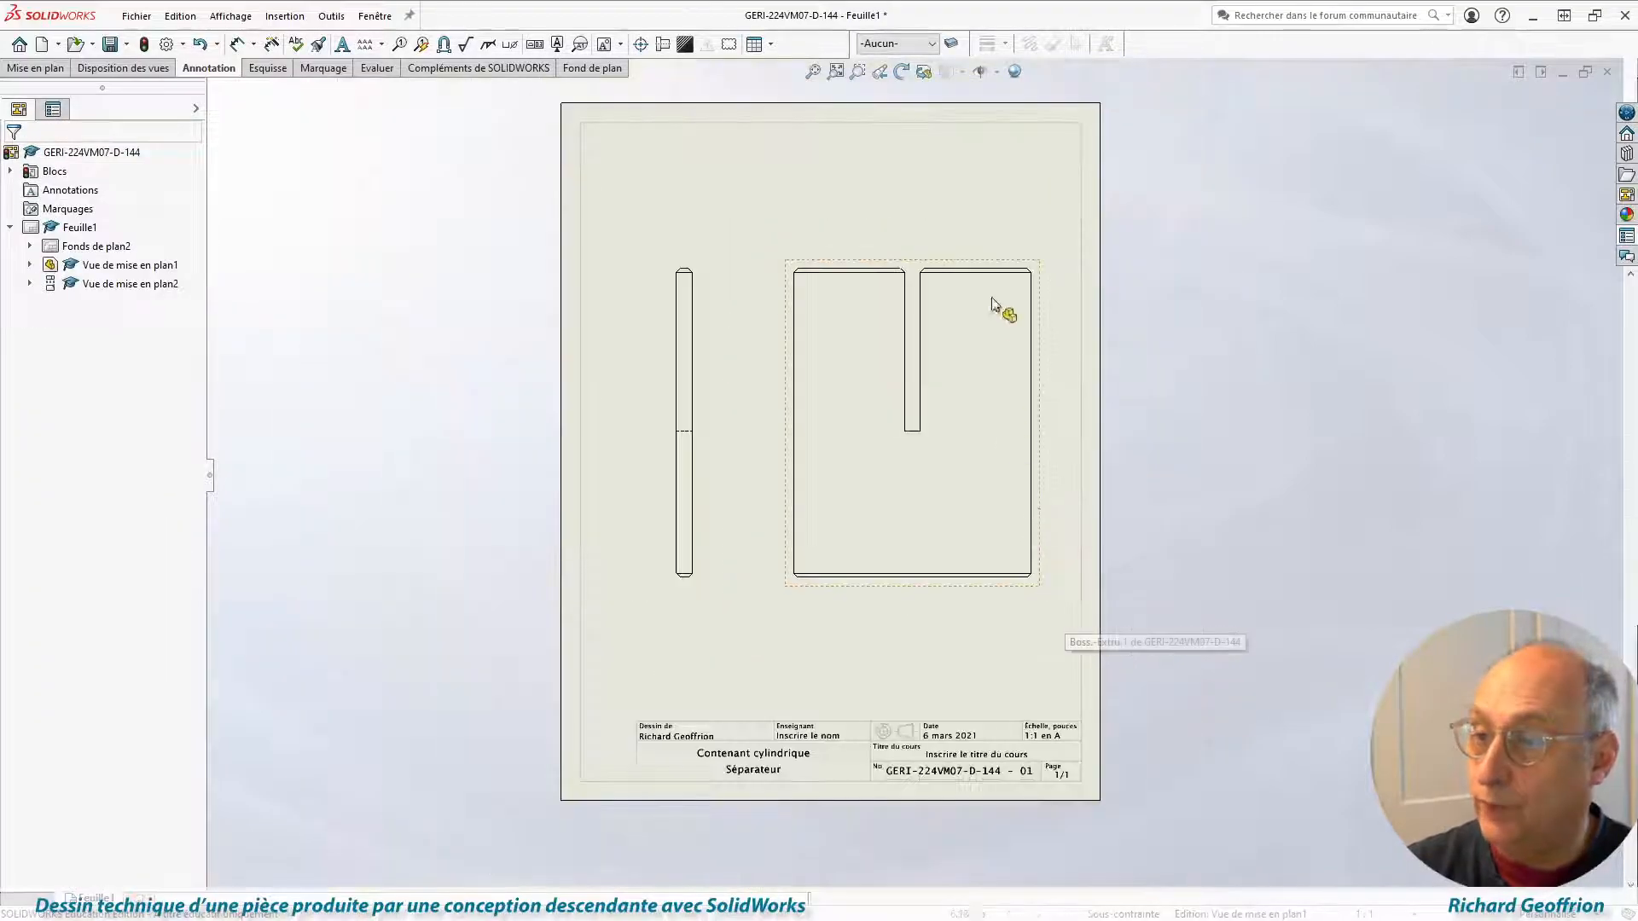
{"action": "scroll", "coordinate": [995, 350], "scroll_direction": "down", "scroll_amount": 1}
{"action": "scroll", "coordinate": [1015, 348], "scroll_direction": "down", "scroll_amount": 2}
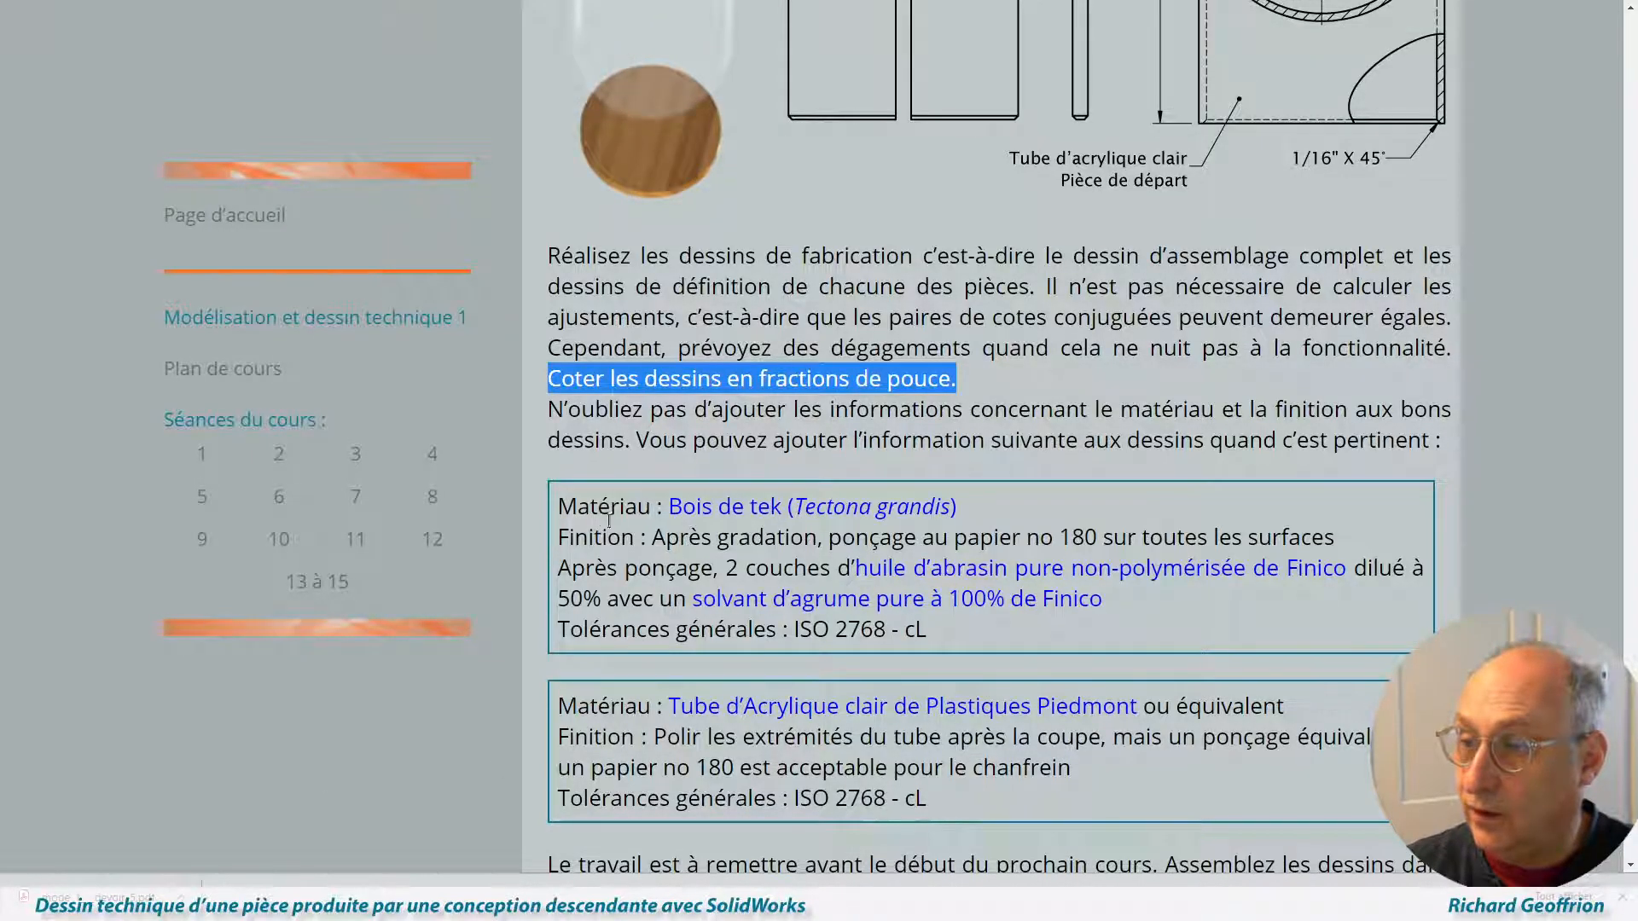
Switch to the assignment web page and examine its material, finish, tolerance and inch-fraction dimensioning instructions.
{"action": "left_click", "coordinate": [555, 510]}
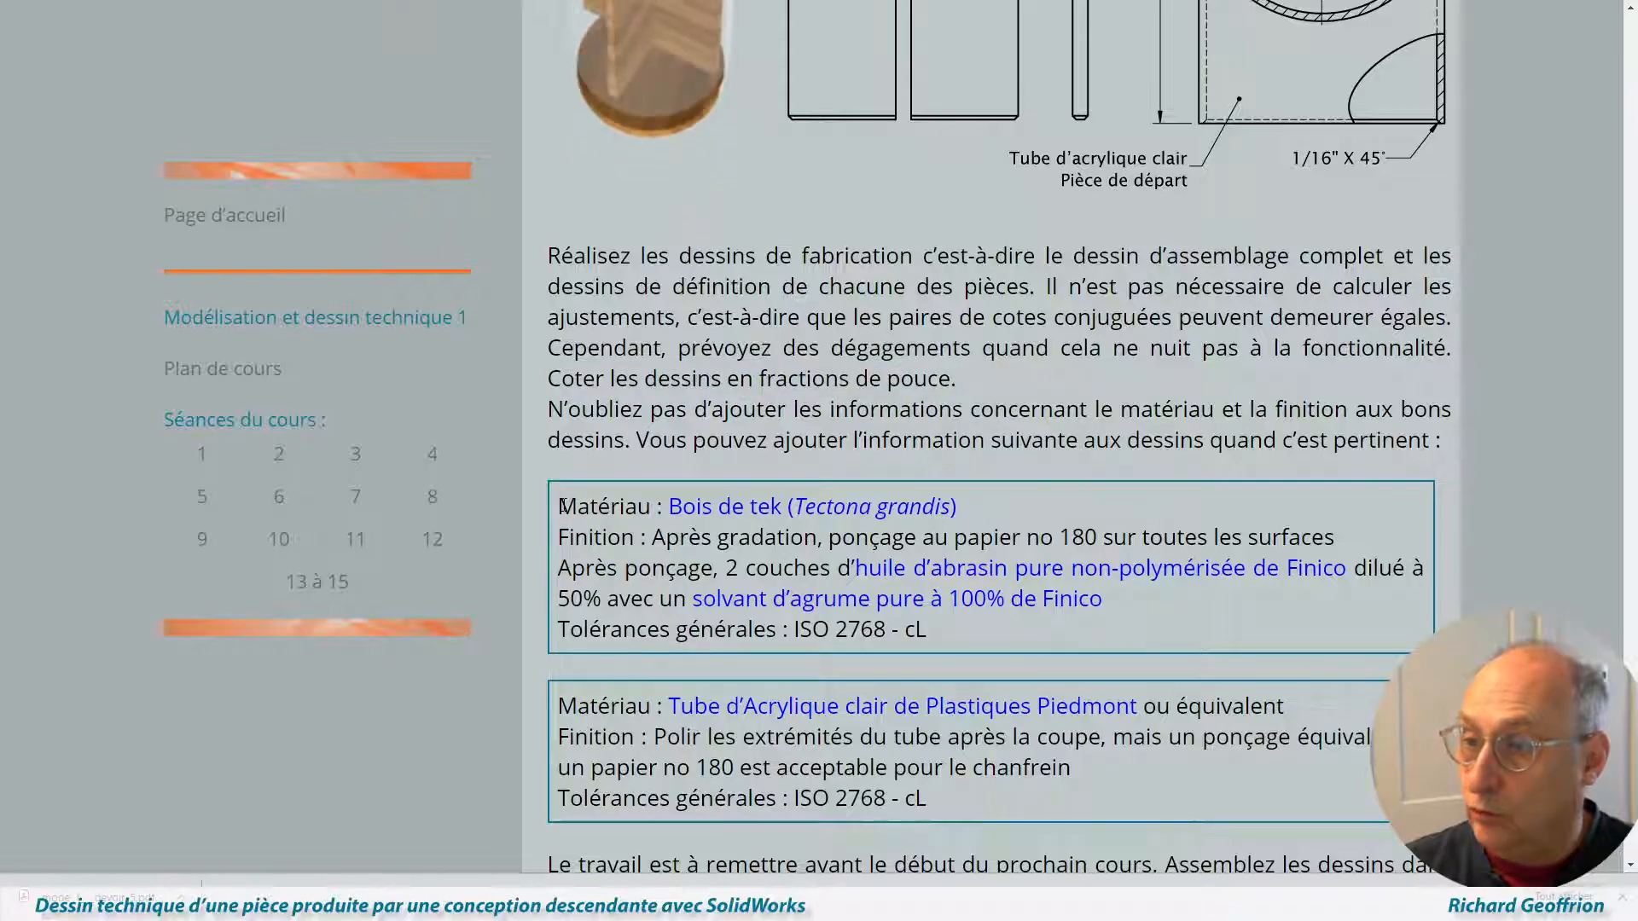
{"action": "left_click_drag", "start_coordinate": [555, 510], "coordinate": [986, 632]}
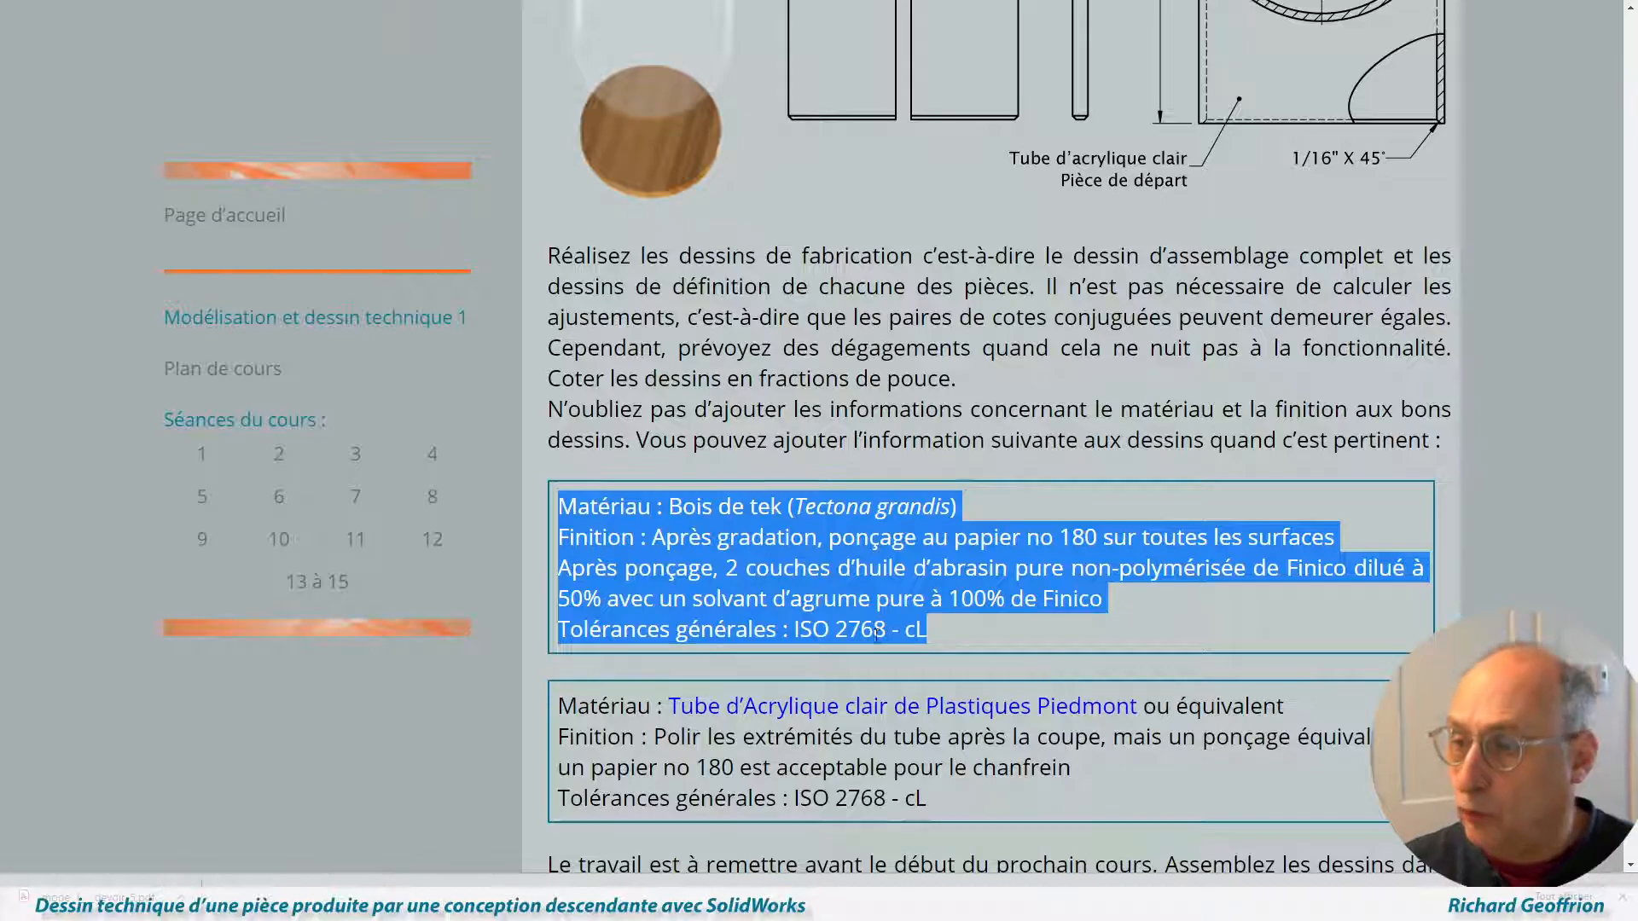
{"action": "left_click", "coordinate": [767, 628]}
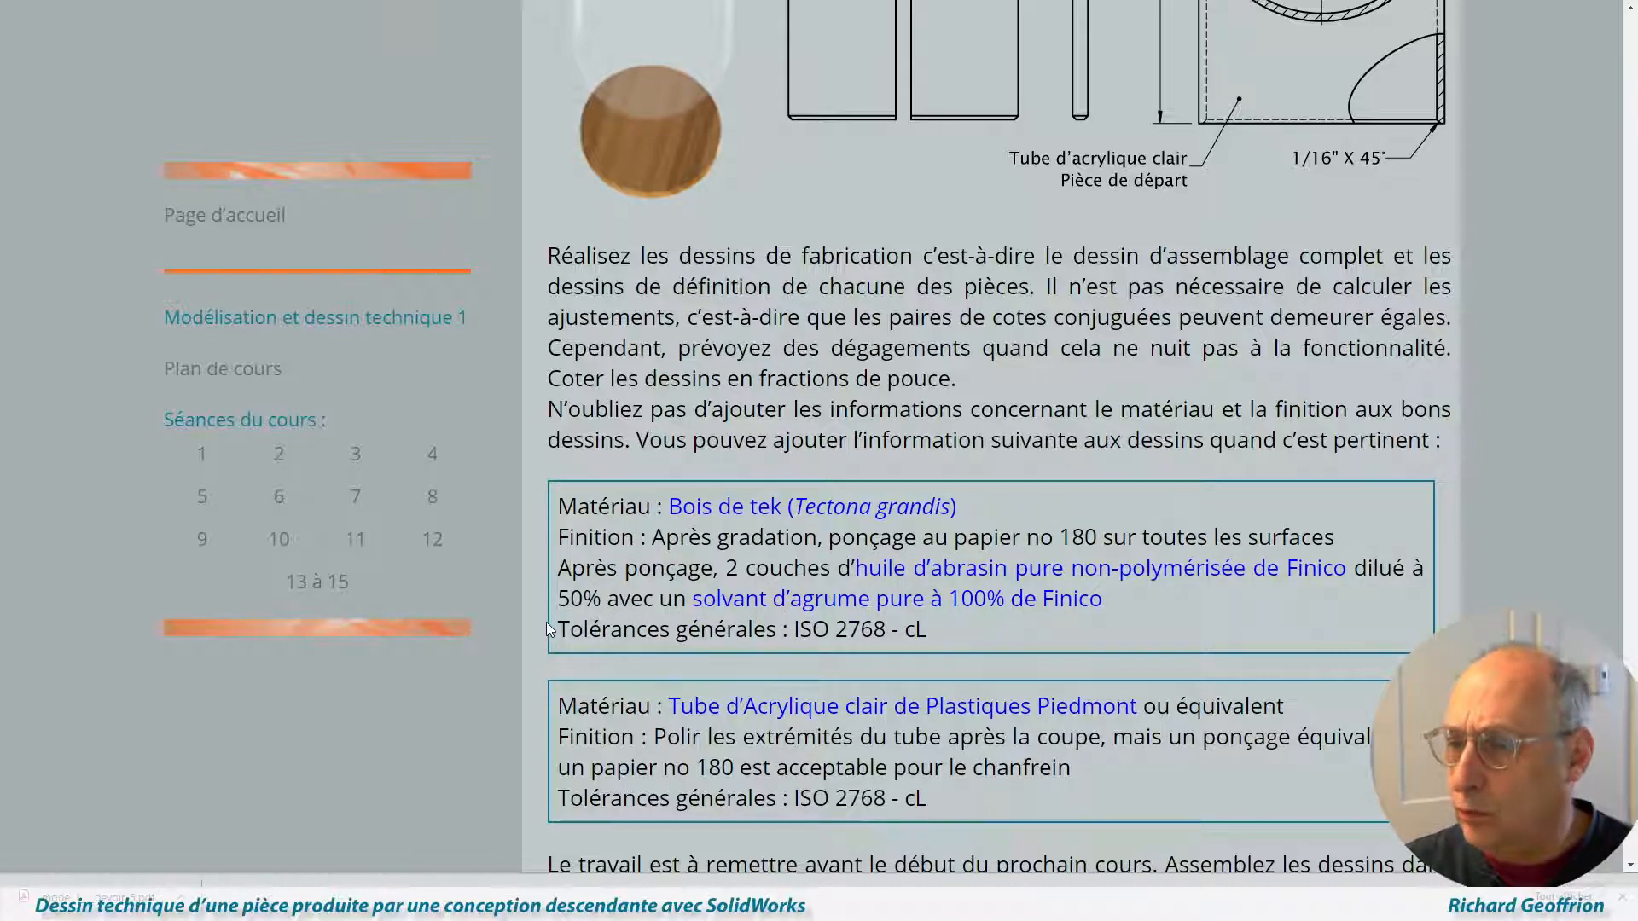
{"action": "left_click_drag", "start_coordinate": [570, 629], "coordinate": [583, 629]}
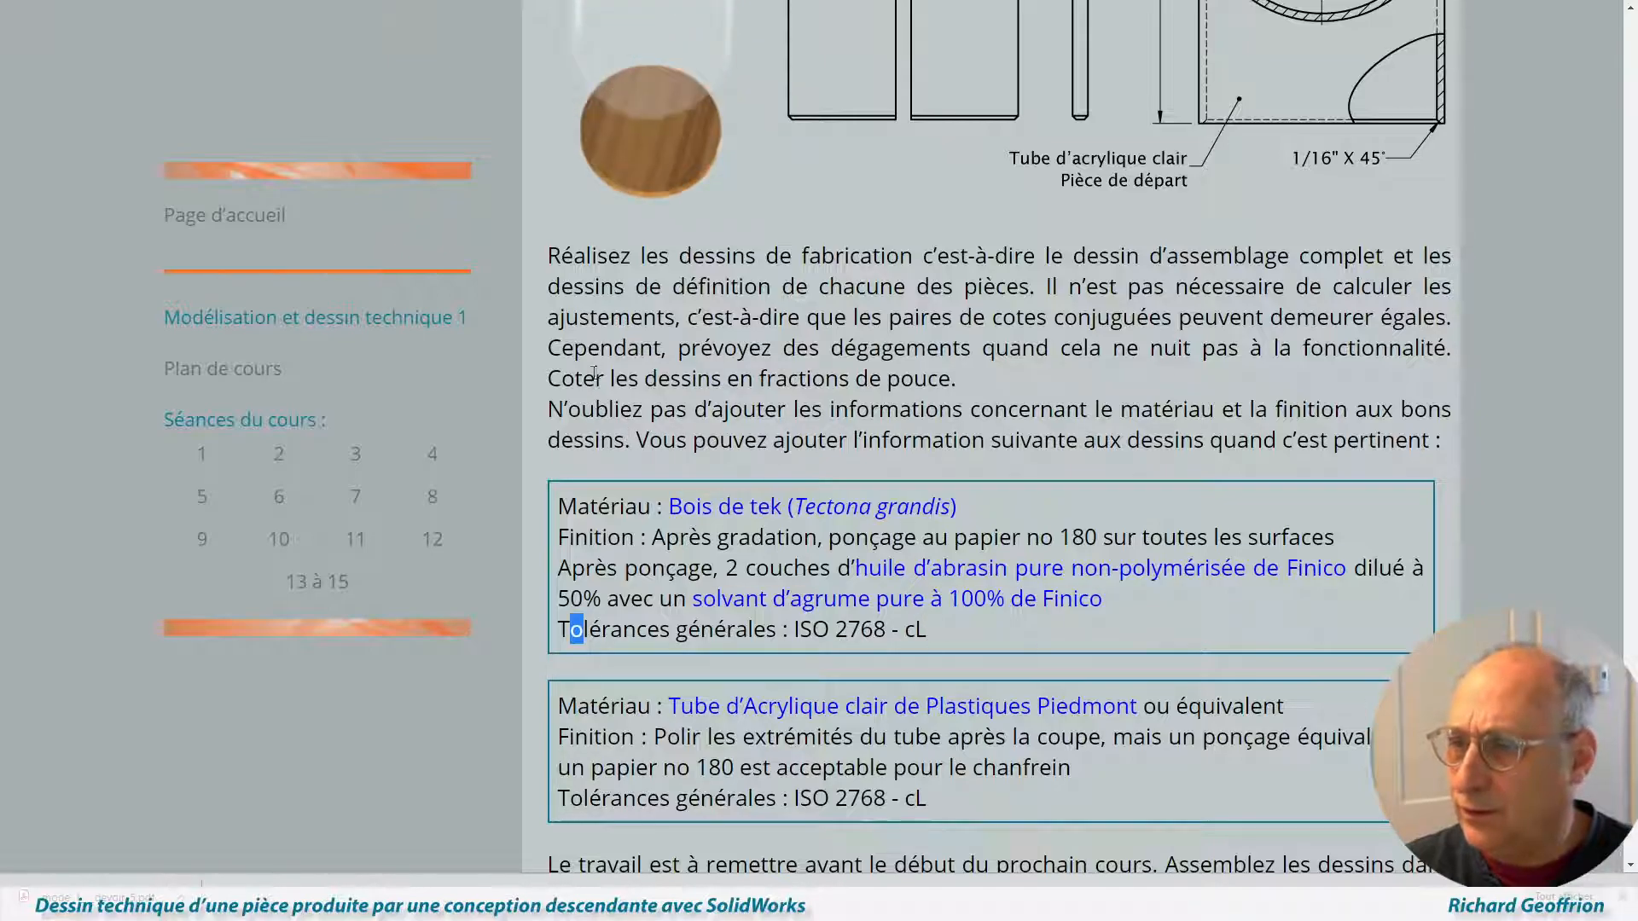
{"action": "left_click_drag", "start_coordinate": [550, 378], "coordinate": [959, 380]}
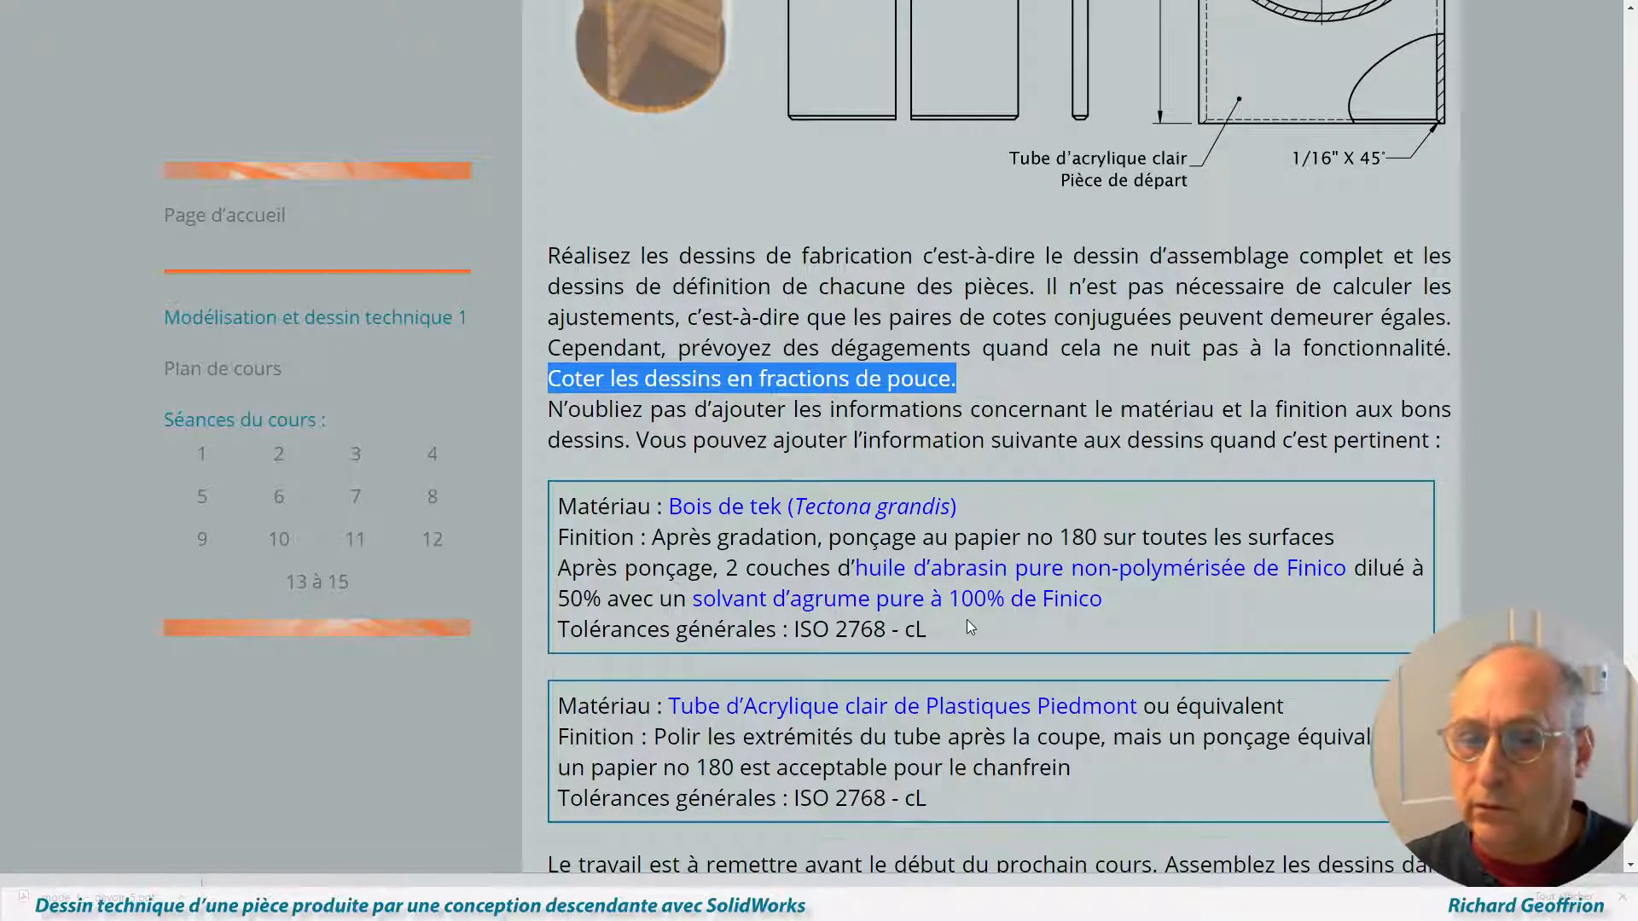
{"action": "left_click", "coordinate": [937, 636]}
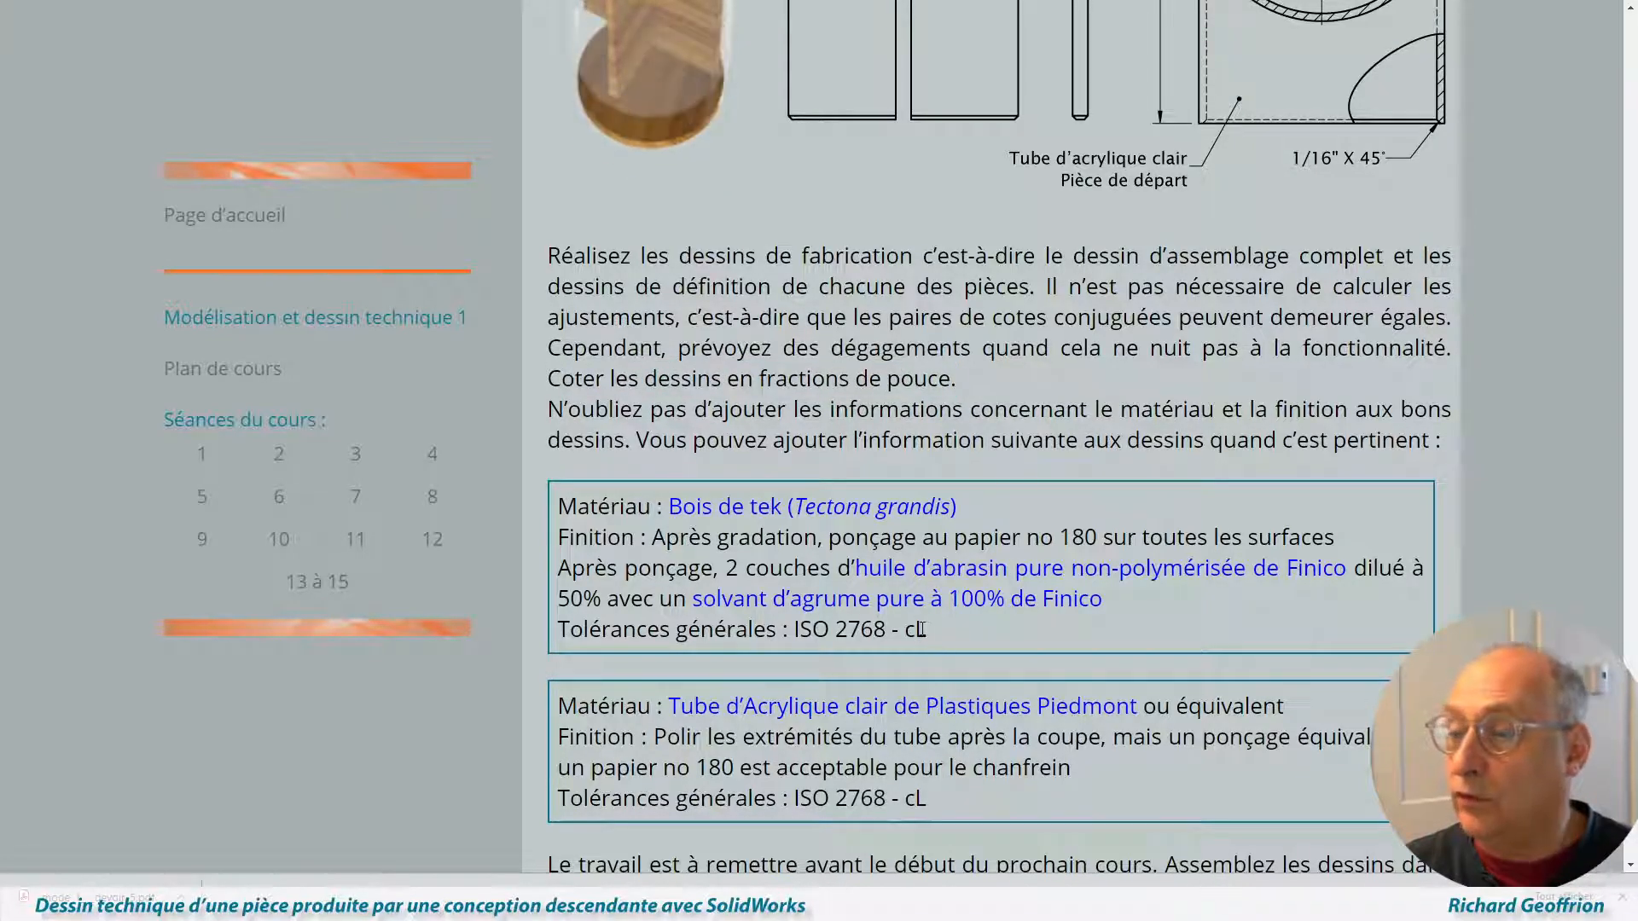
Copy the teak specification block, from "Matériau : Bois de tek" through "Tolérances générales : ISO 2768 - cL".
{"action": "left_click_drag", "start_coordinate": [561, 504], "coordinate": [926, 631]}
{"action": "key", "text": "ctrl+c"}
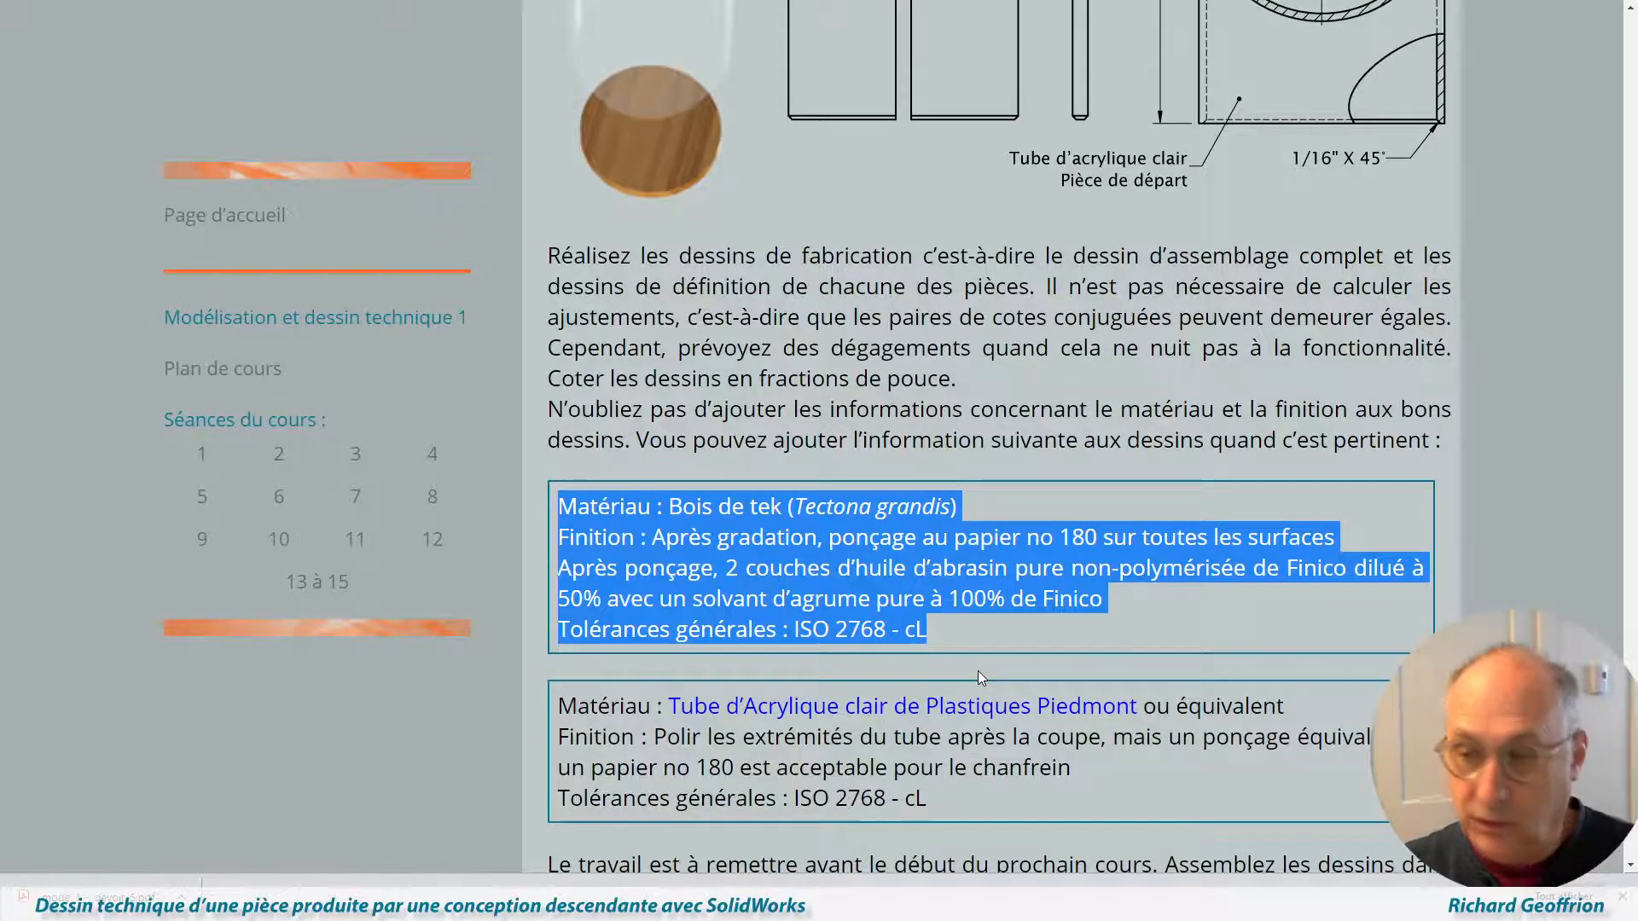
{"action": "left_click", "coordinate": [601, 503]}
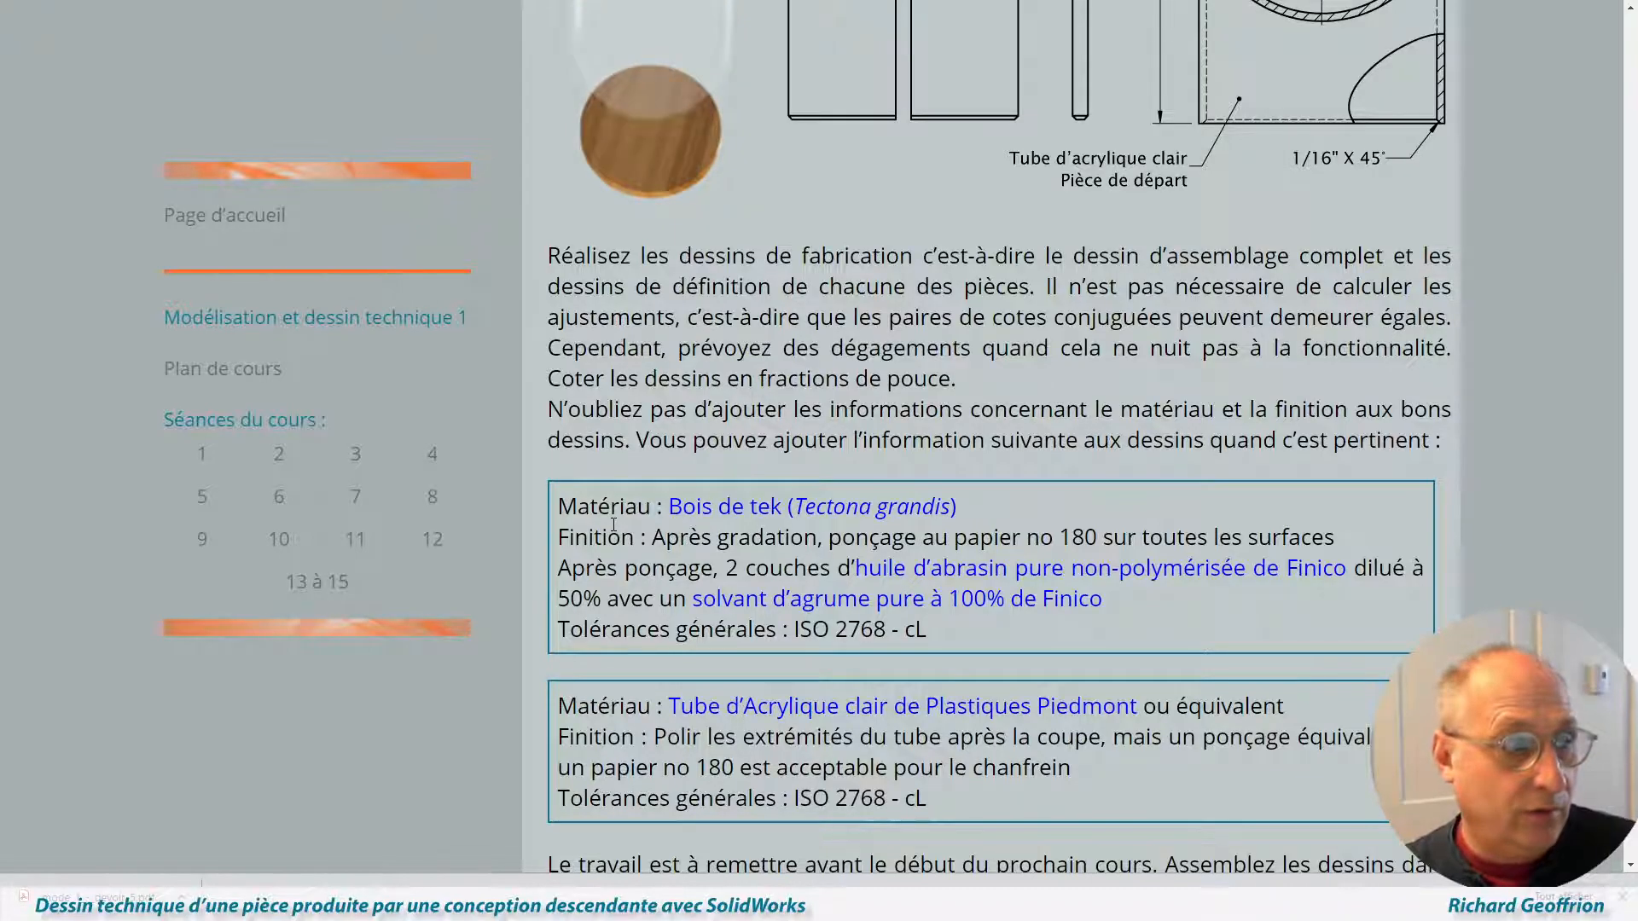
Return to the SOLIDWORKS drawing and add a note above the title block containing the copied teak material, finish and tolerance text.
{"action": "key", "text": "alt+Tab"}
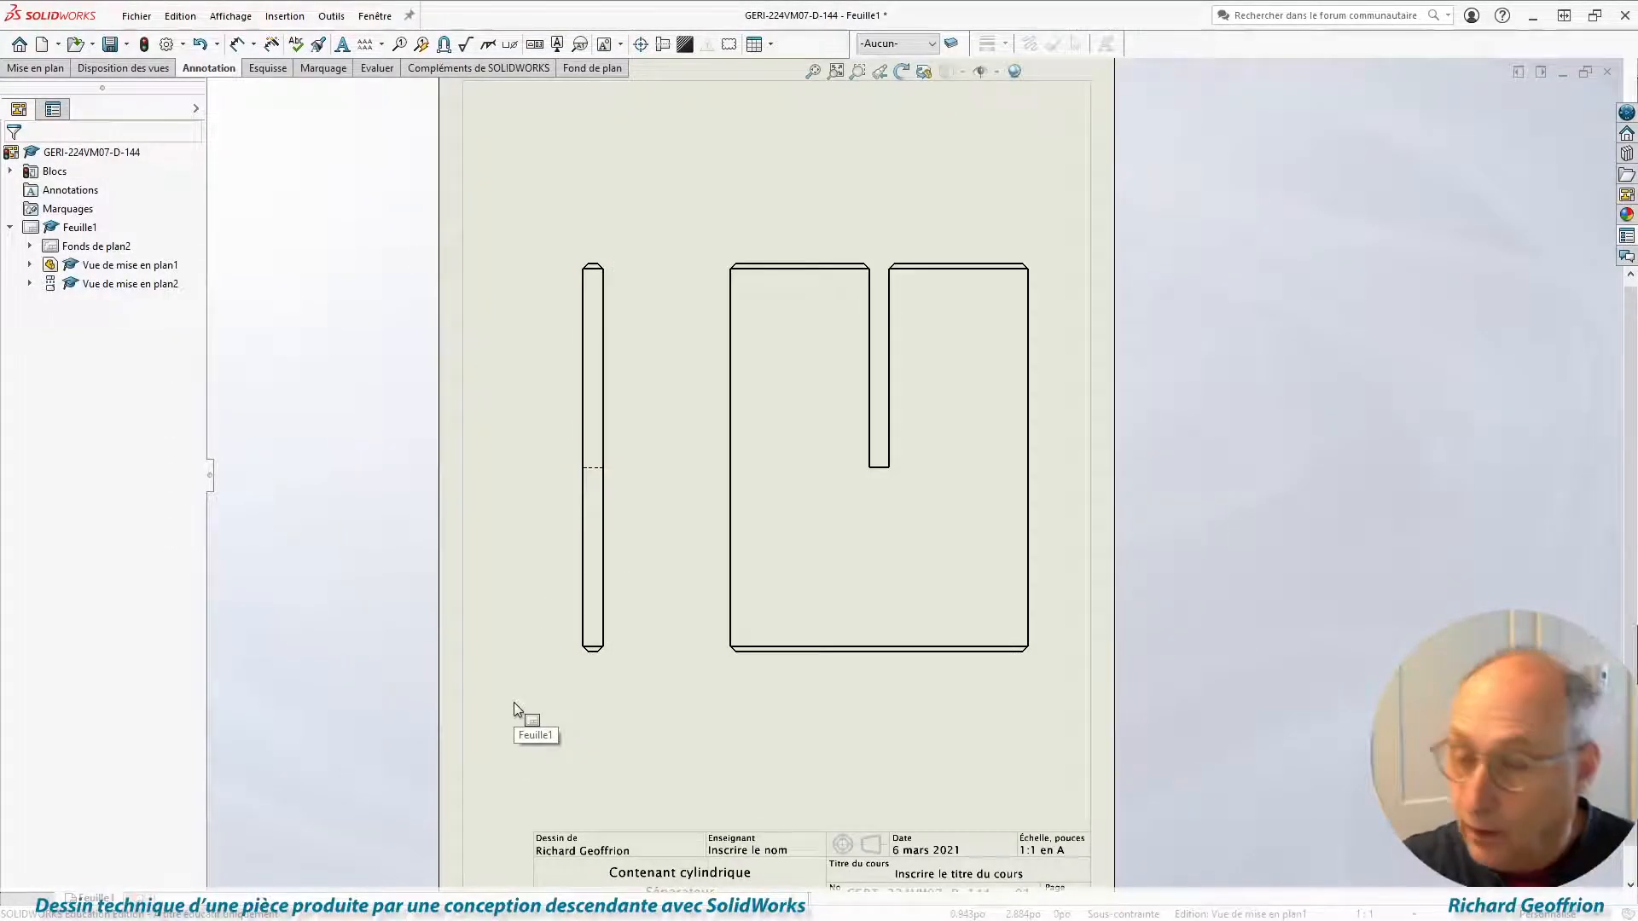
{"action": "key", "text": "n"}
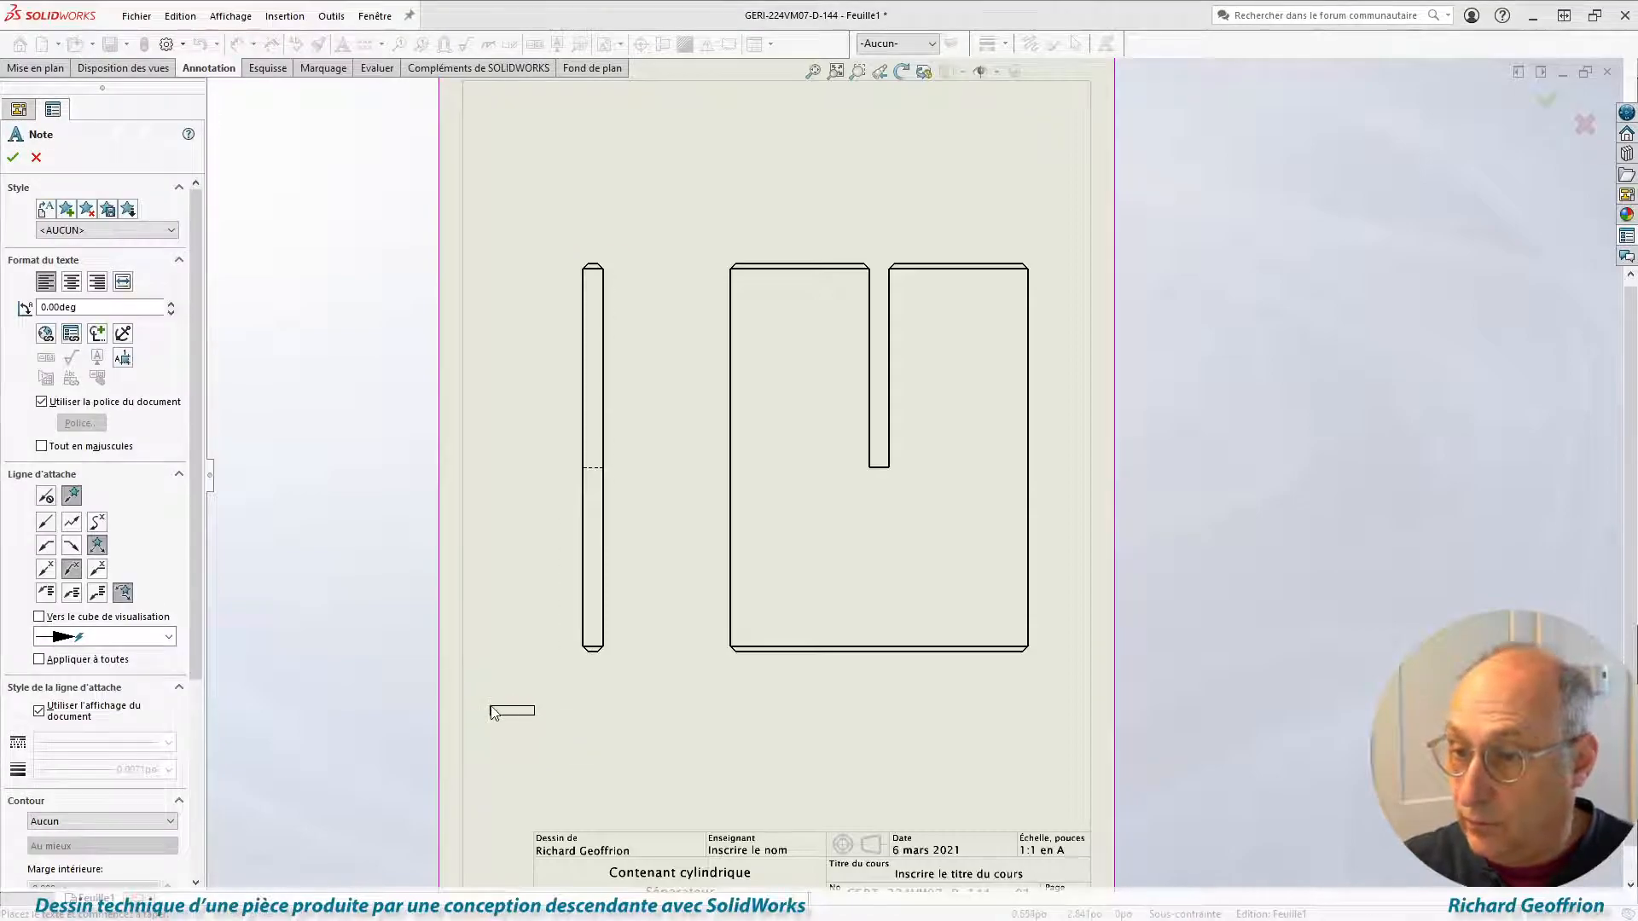
{"action": "left_click_drag", "start_coordinate": [491, 702], "coordinate": [847, 803]}
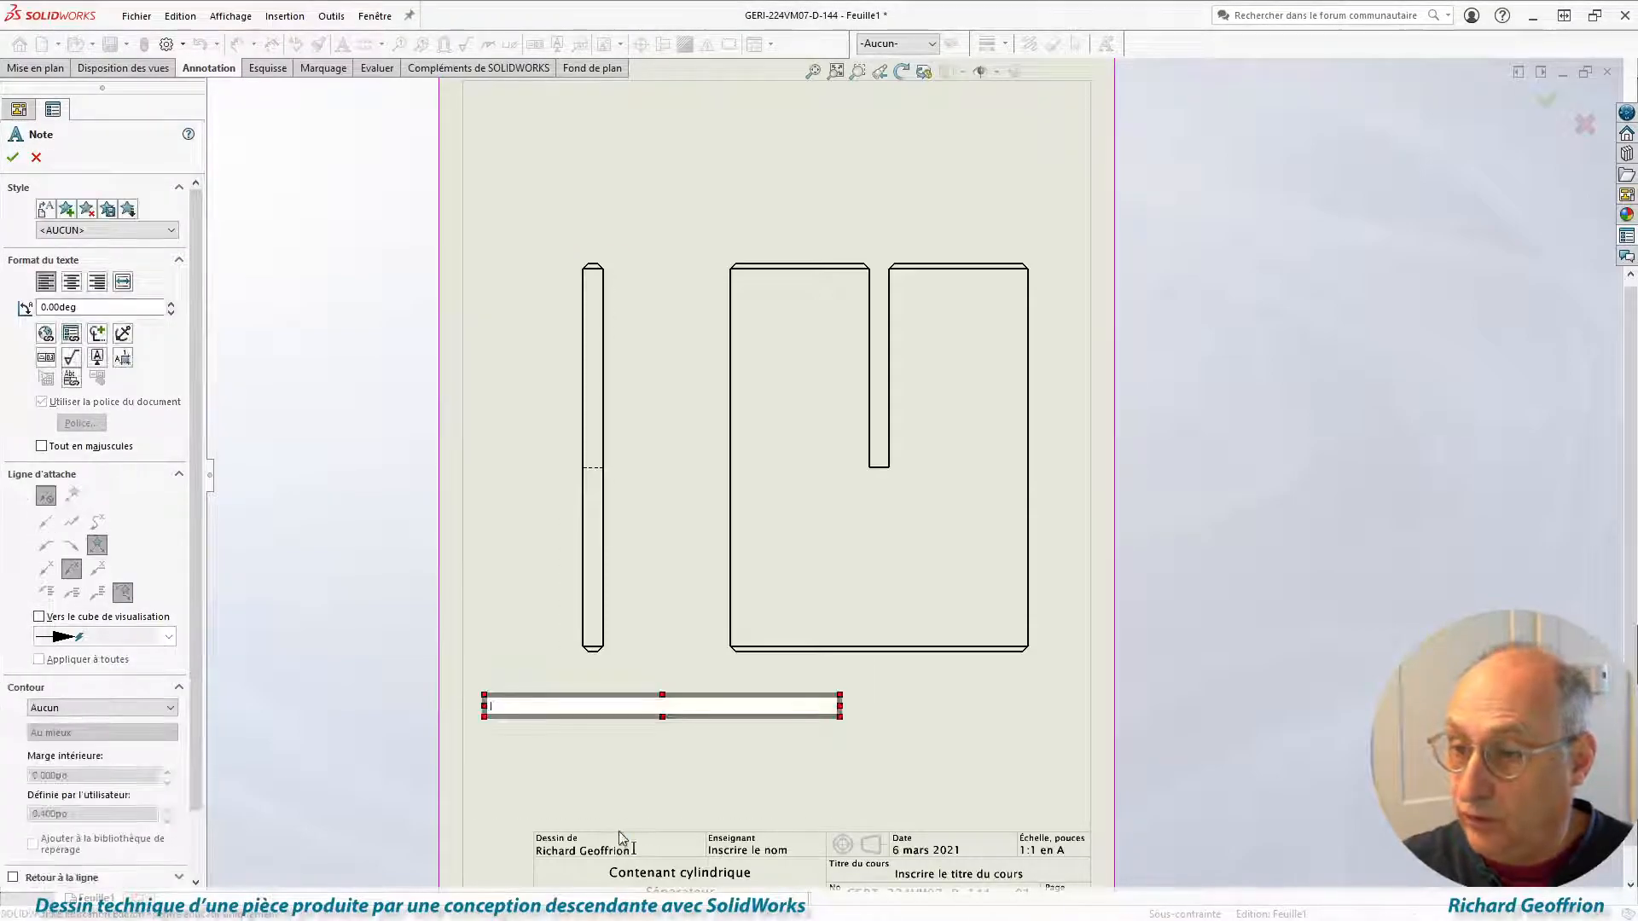
{"action": "key", "text": "ctrl+v"}
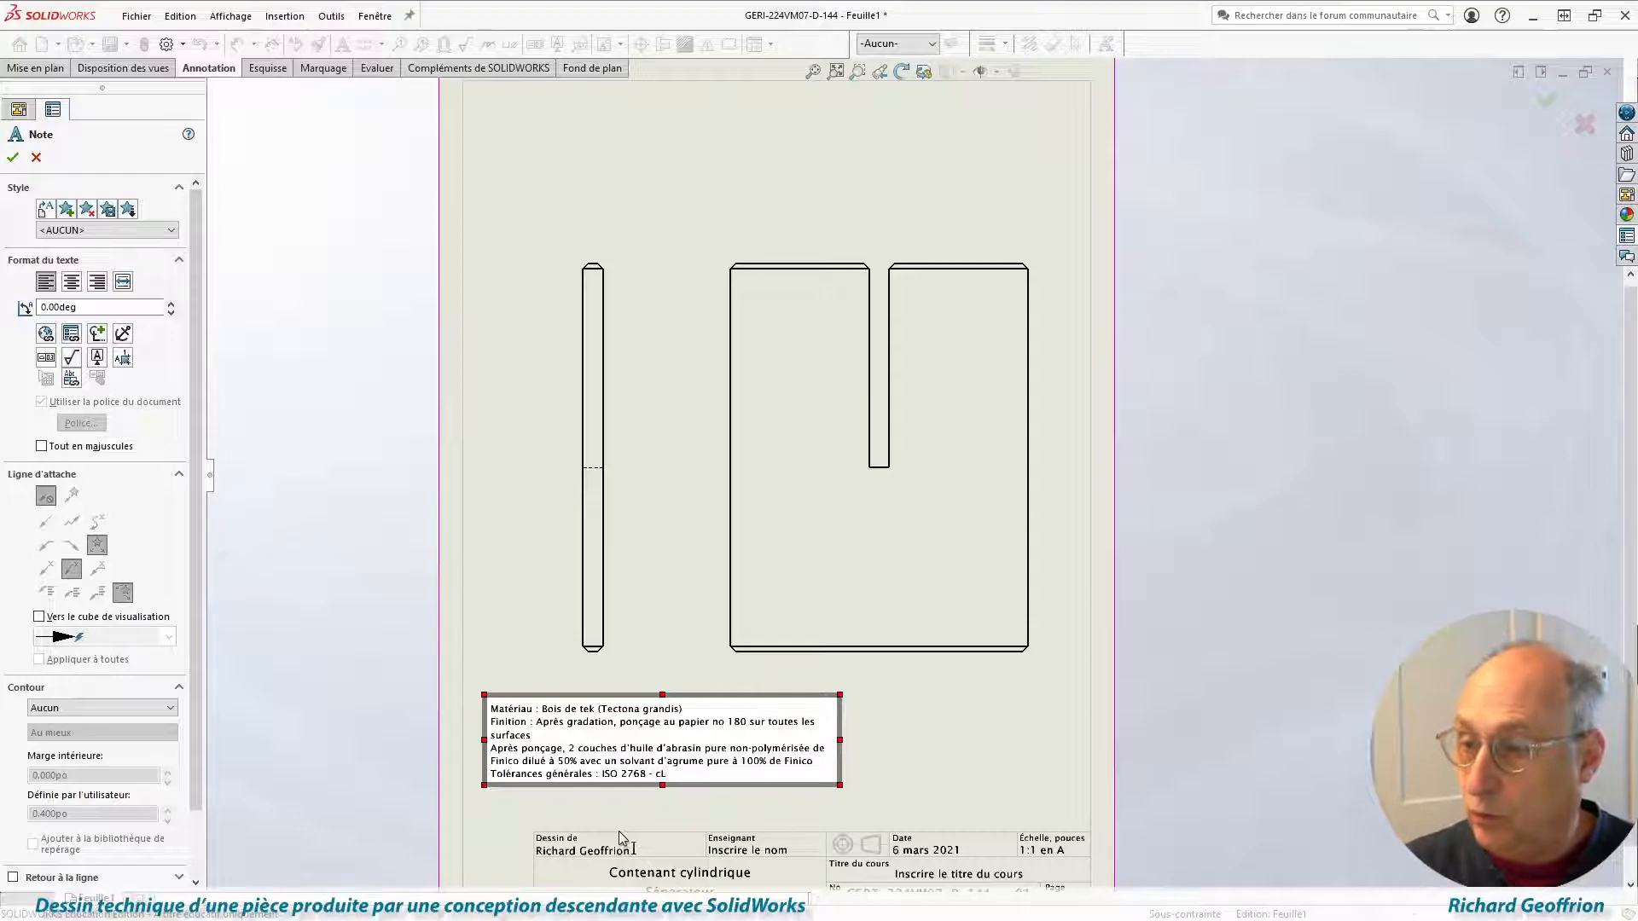
{"action": "left_click", "coordinate": [12, 158]}
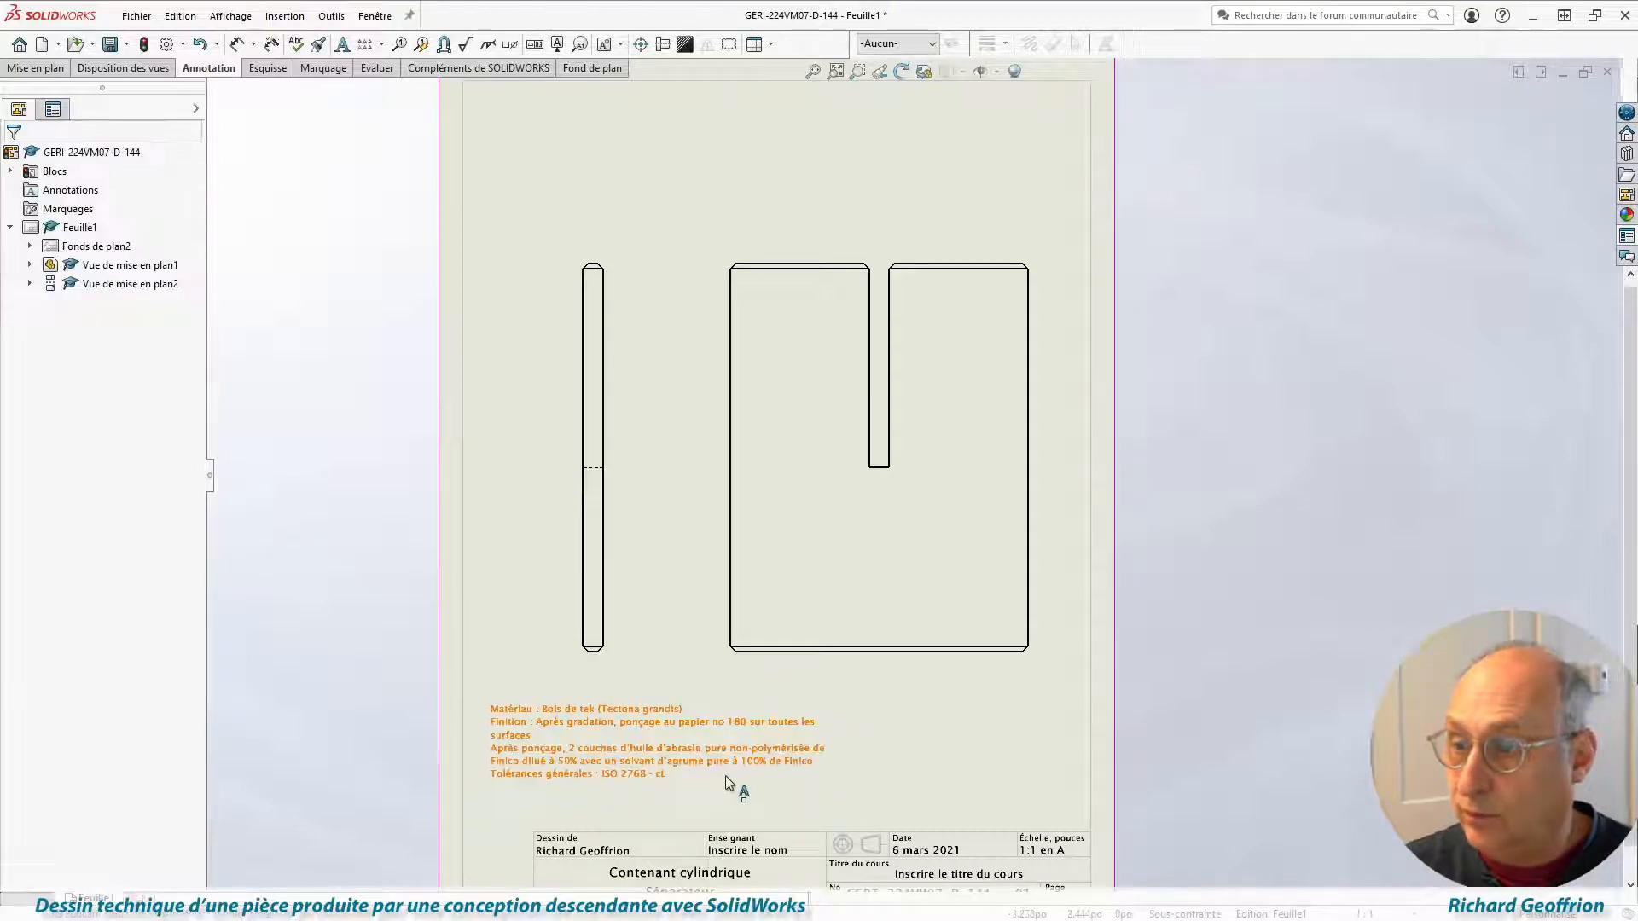
Widen the specification note so the sanding line fits on one row and add a blank line above "Tolérances générales".
{"action": "scroll", "coordinate": [698, 761], "scroll_direction": "down", "scroll_amount": 5}
{"action": "left_click_drag", "start_coordinate": [581, 660], "coordinate": [569, 689]}
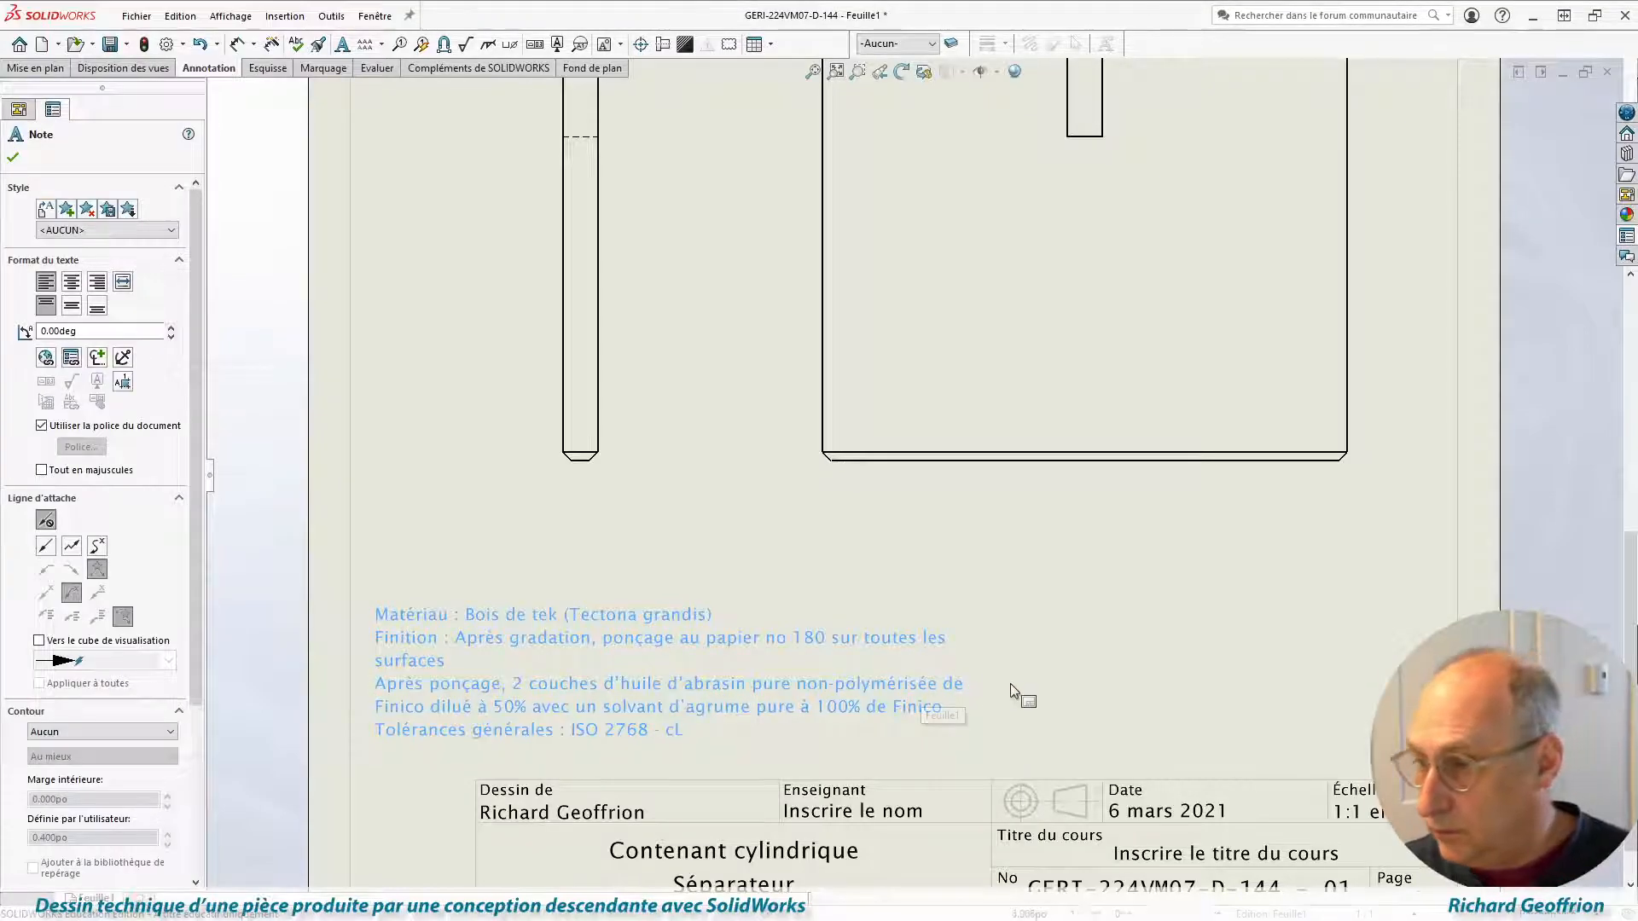
{"action": "double_click", "coordinate": [862, 693]}
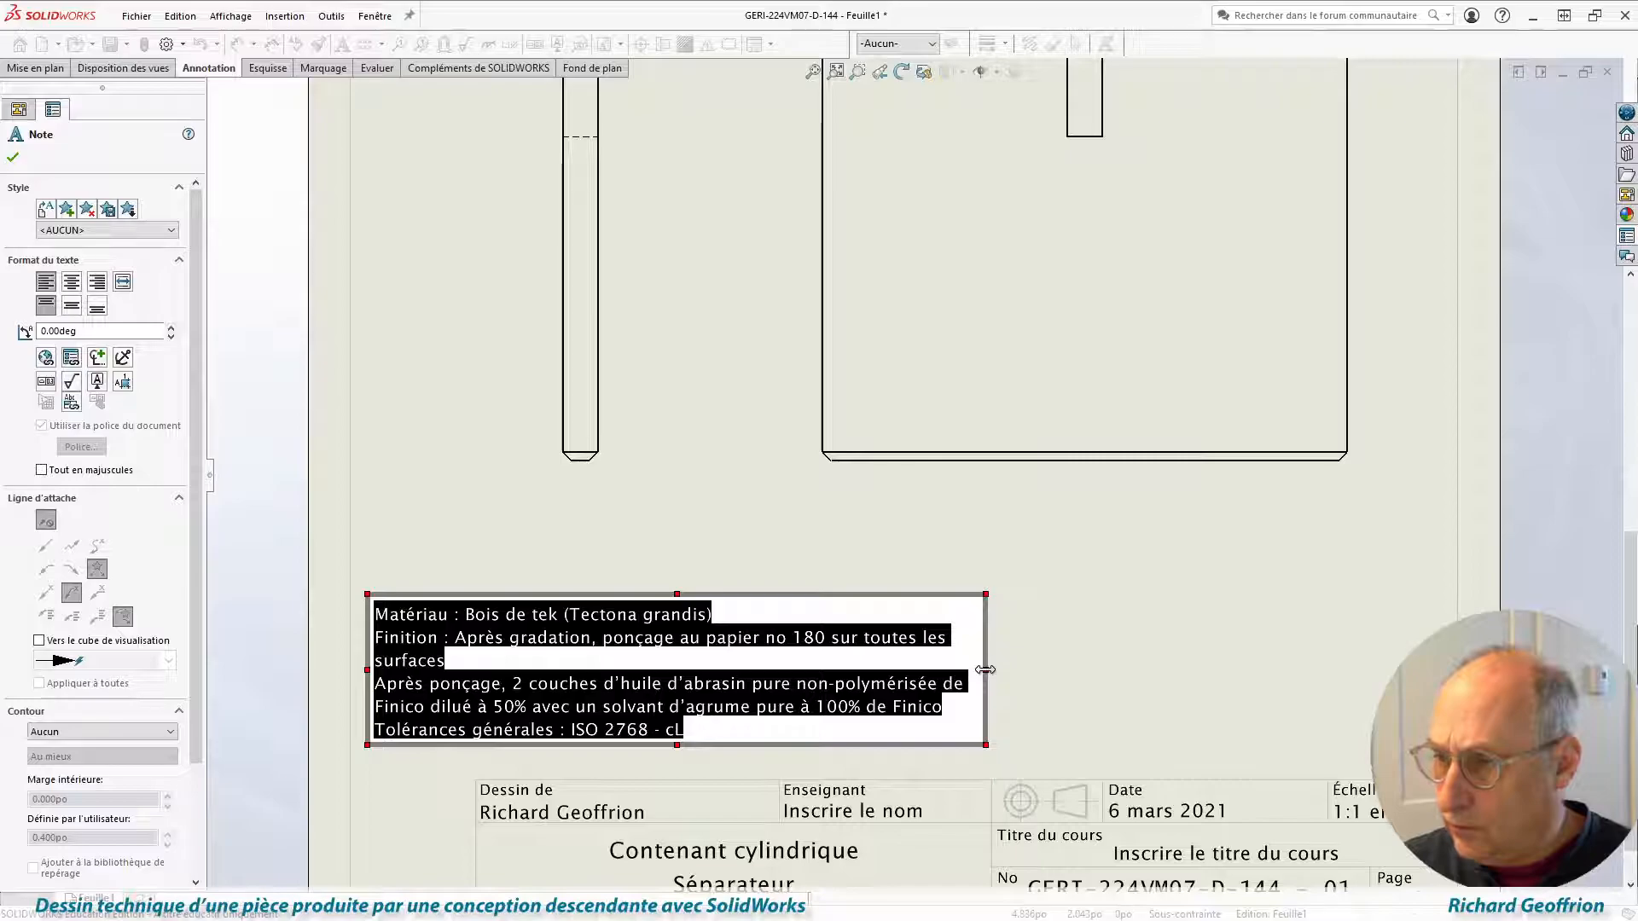
{"action": "left_click_drag", "start_coordinate": [985, 669], "coordinate": [1031, 644]}
{"action": "left_click", "coordinate": [908, 694]}
{"action": "key", "text": "Return"}
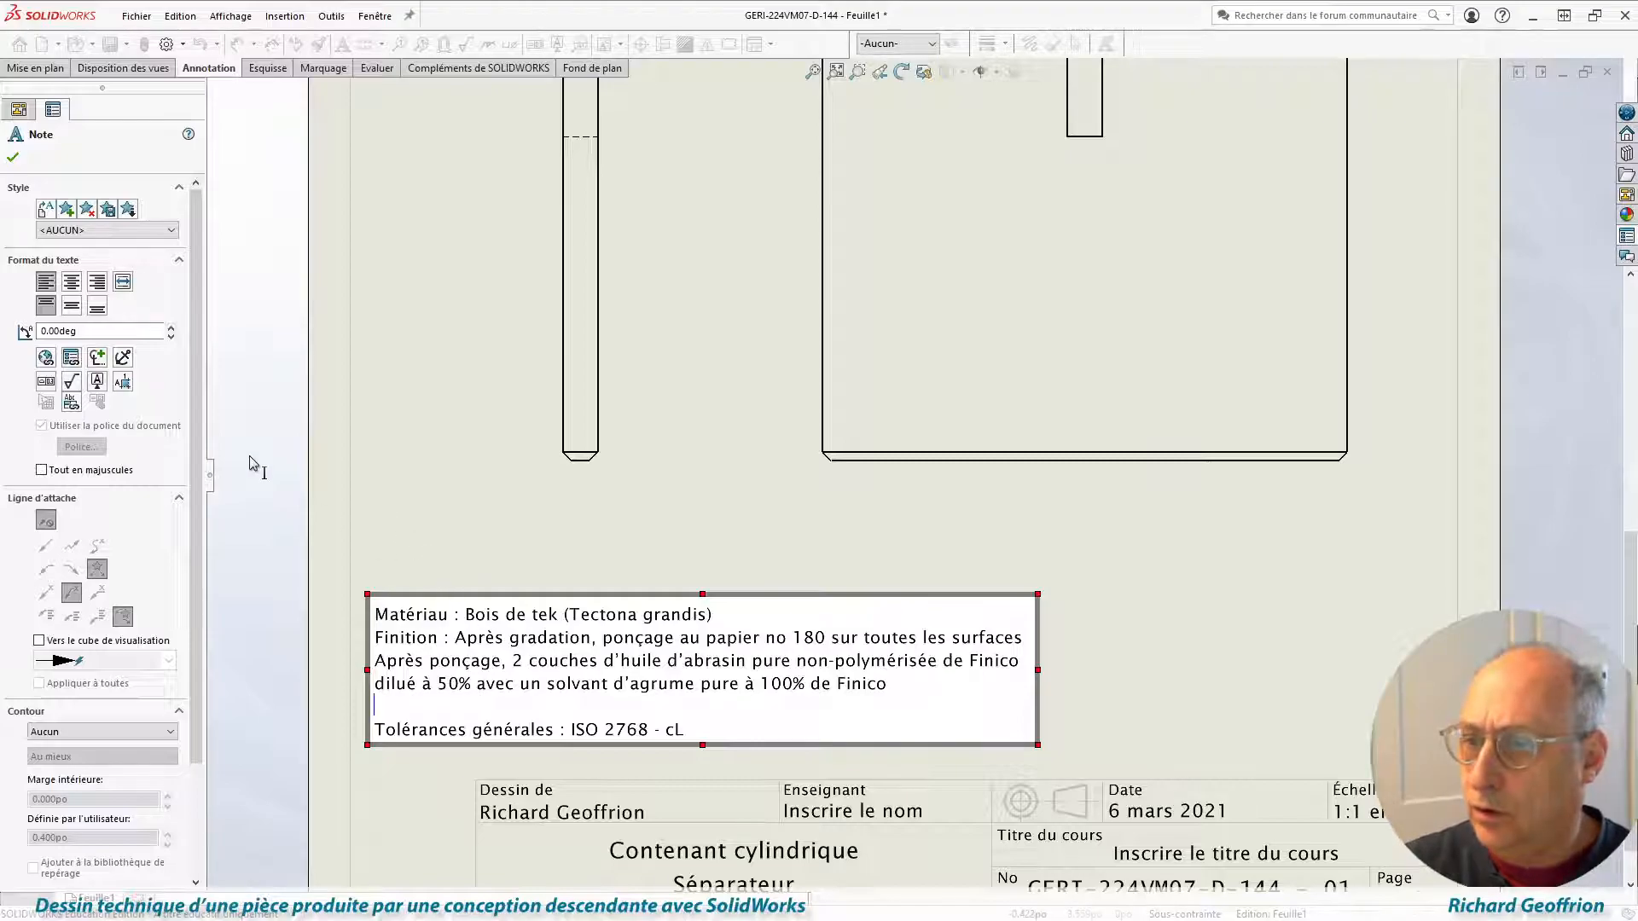
{"action": "left_click", "coordinate": [13, 156]}
Shift the specification note slightly down toward the title block.
{"action": "left_click", "coordinate": [498, 659]}
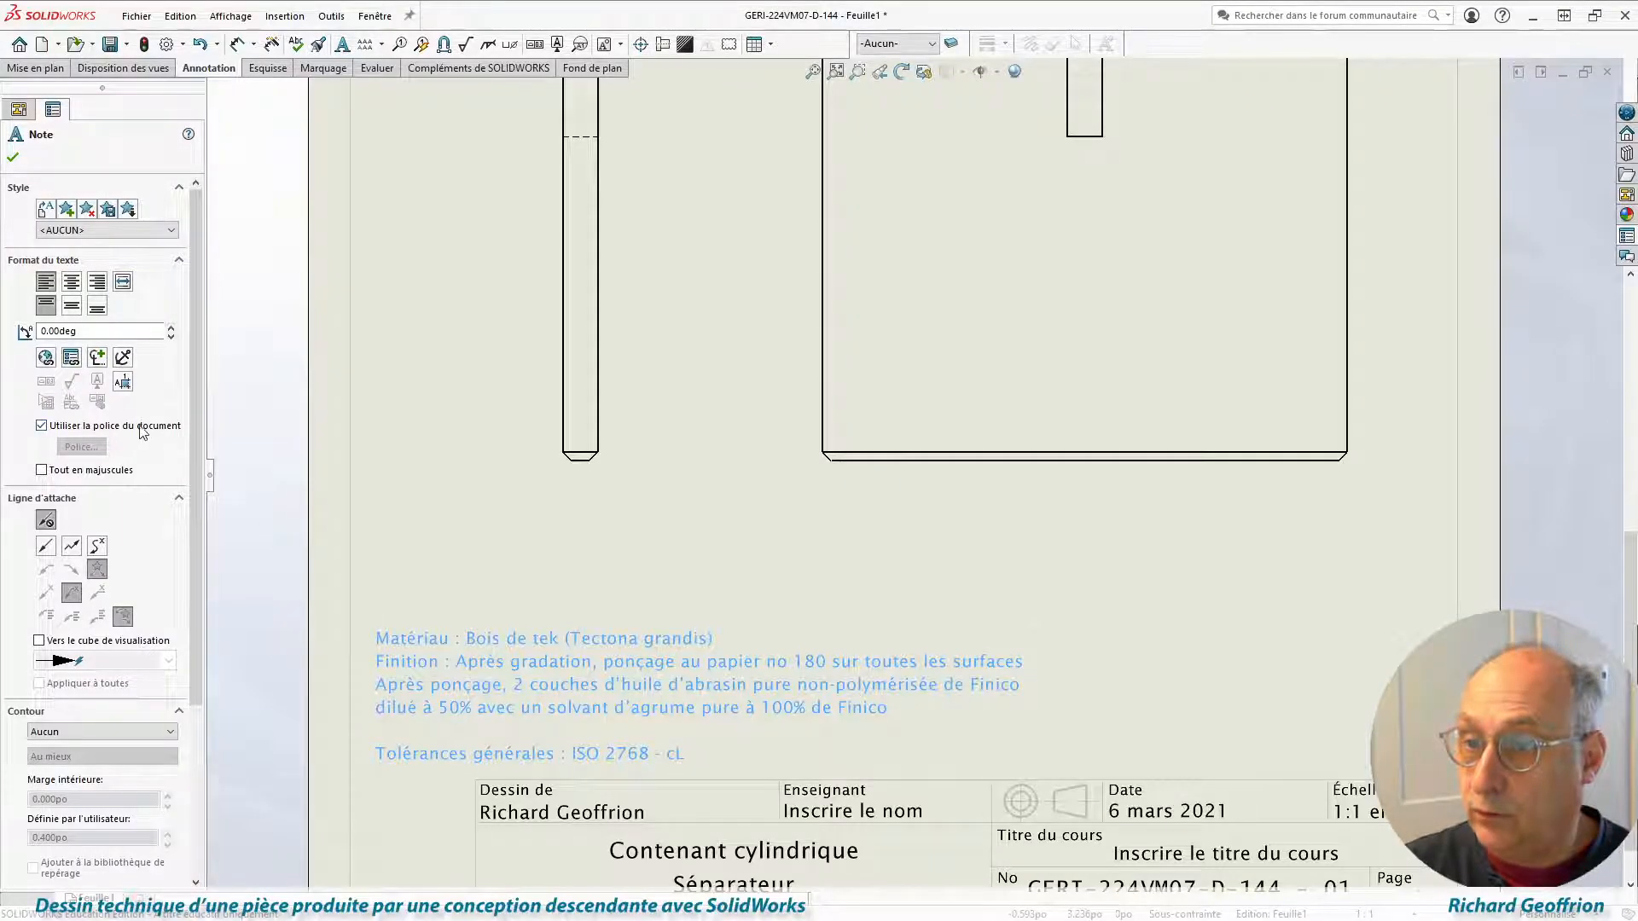
{"action": "left_click", "coordinate": [42, 425]}
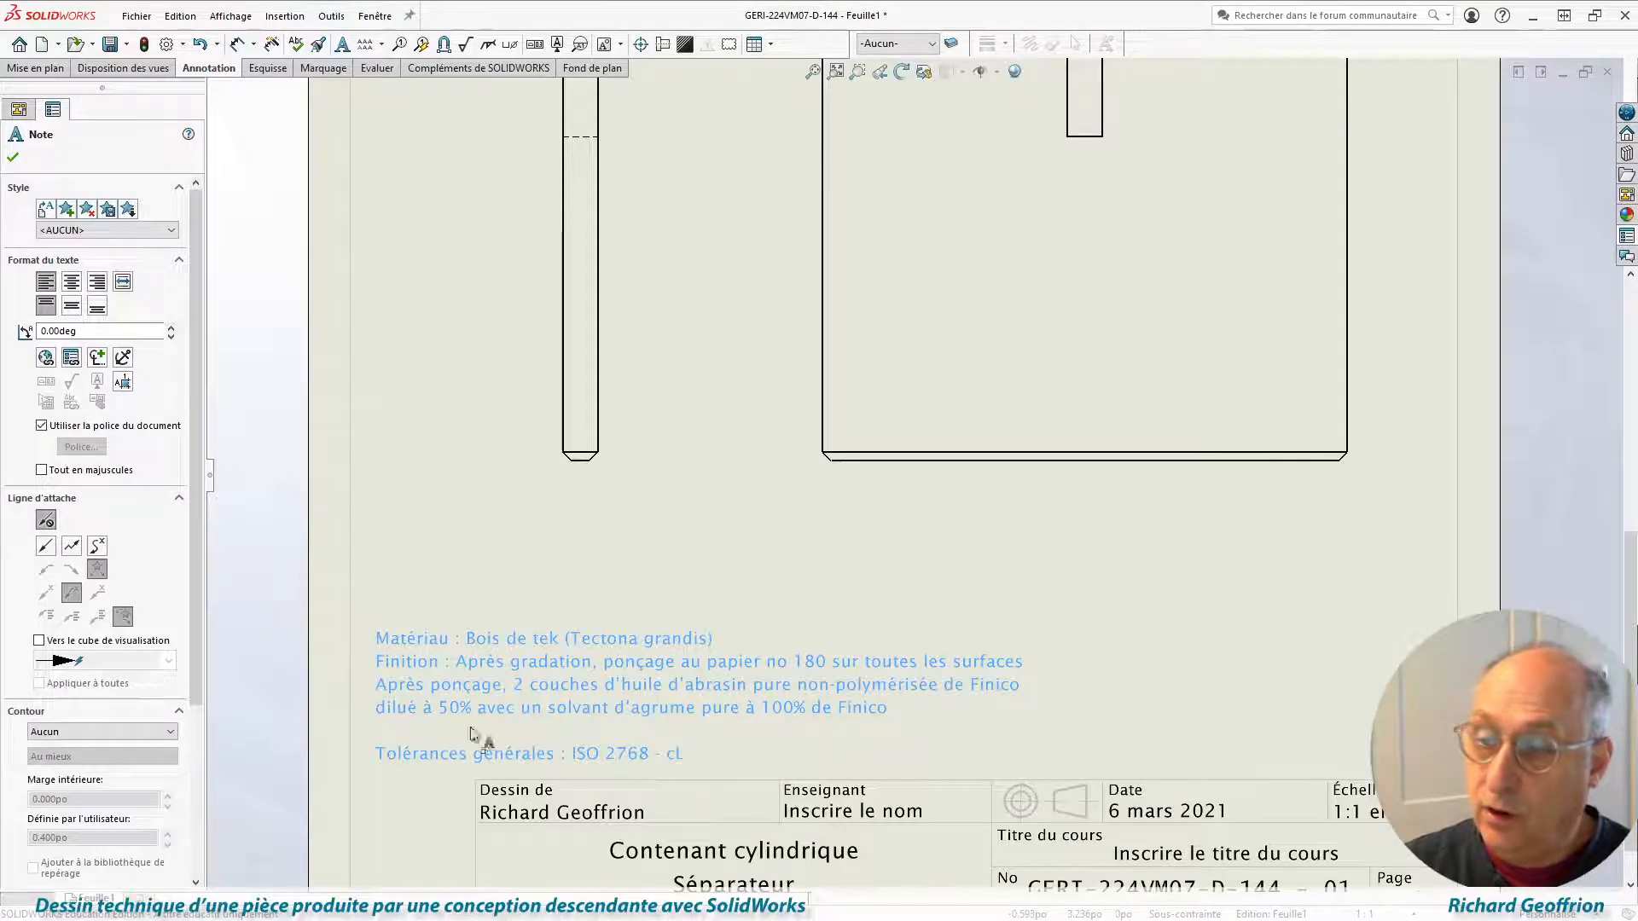
{"action": "left_click", "coordinate": [13, 156]}
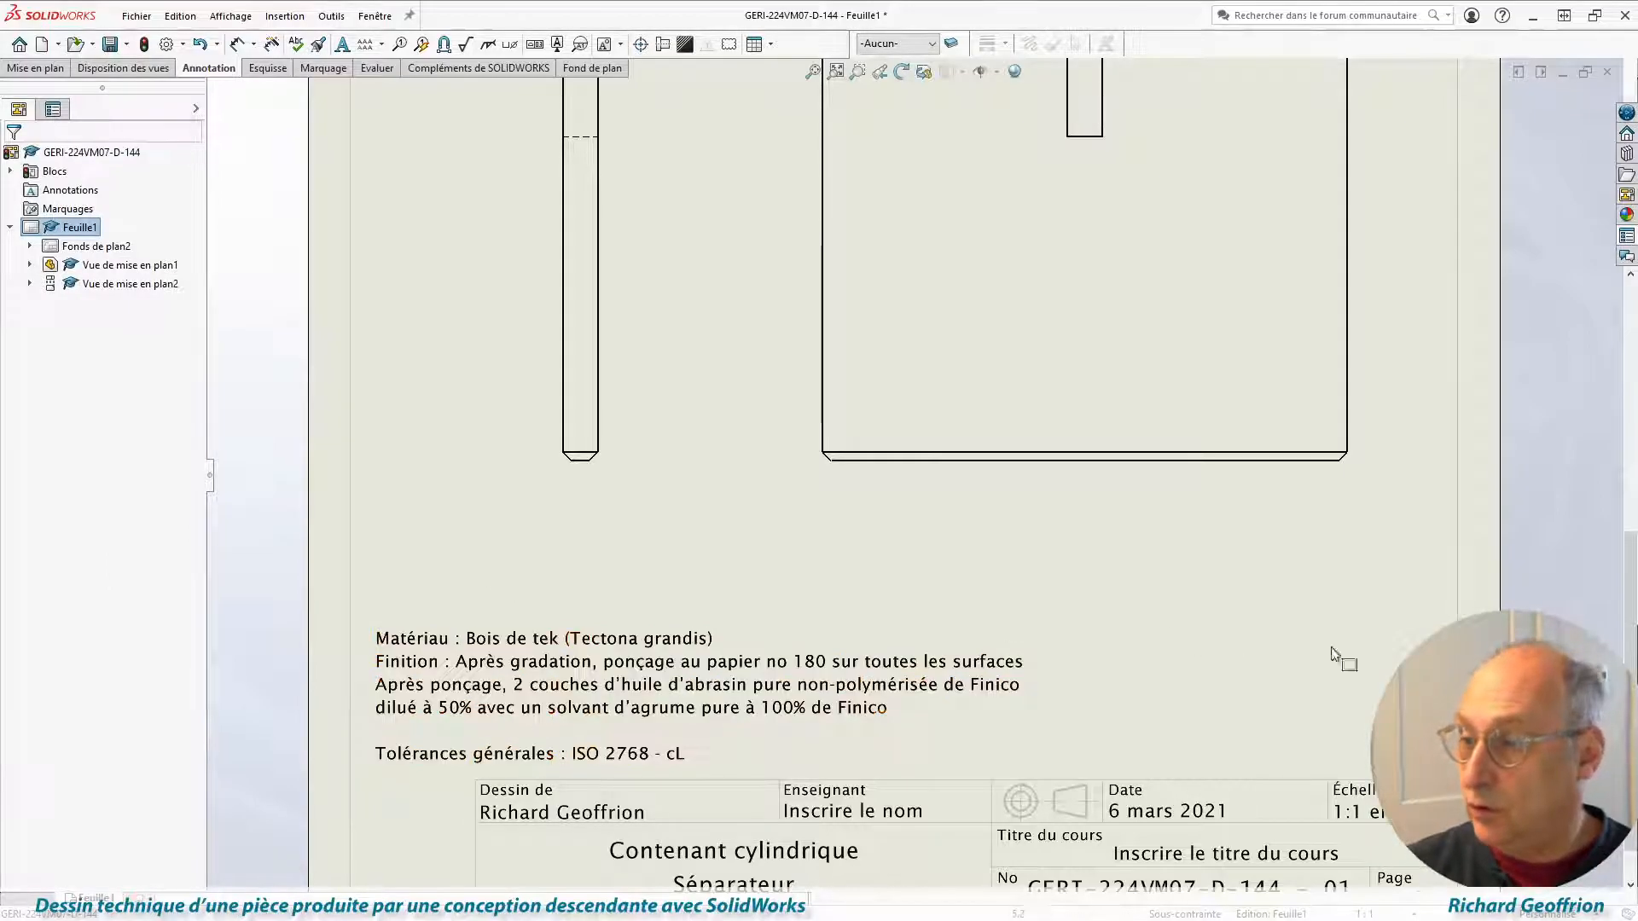
Set the title block's course title to "Modélisation et dessin technique 1", select the teacher's name, and apply the custom properties.
{"action": "scroll", "coordinate": [1187, 653], "scroll_direction": "up", "scroll_amount": 3}
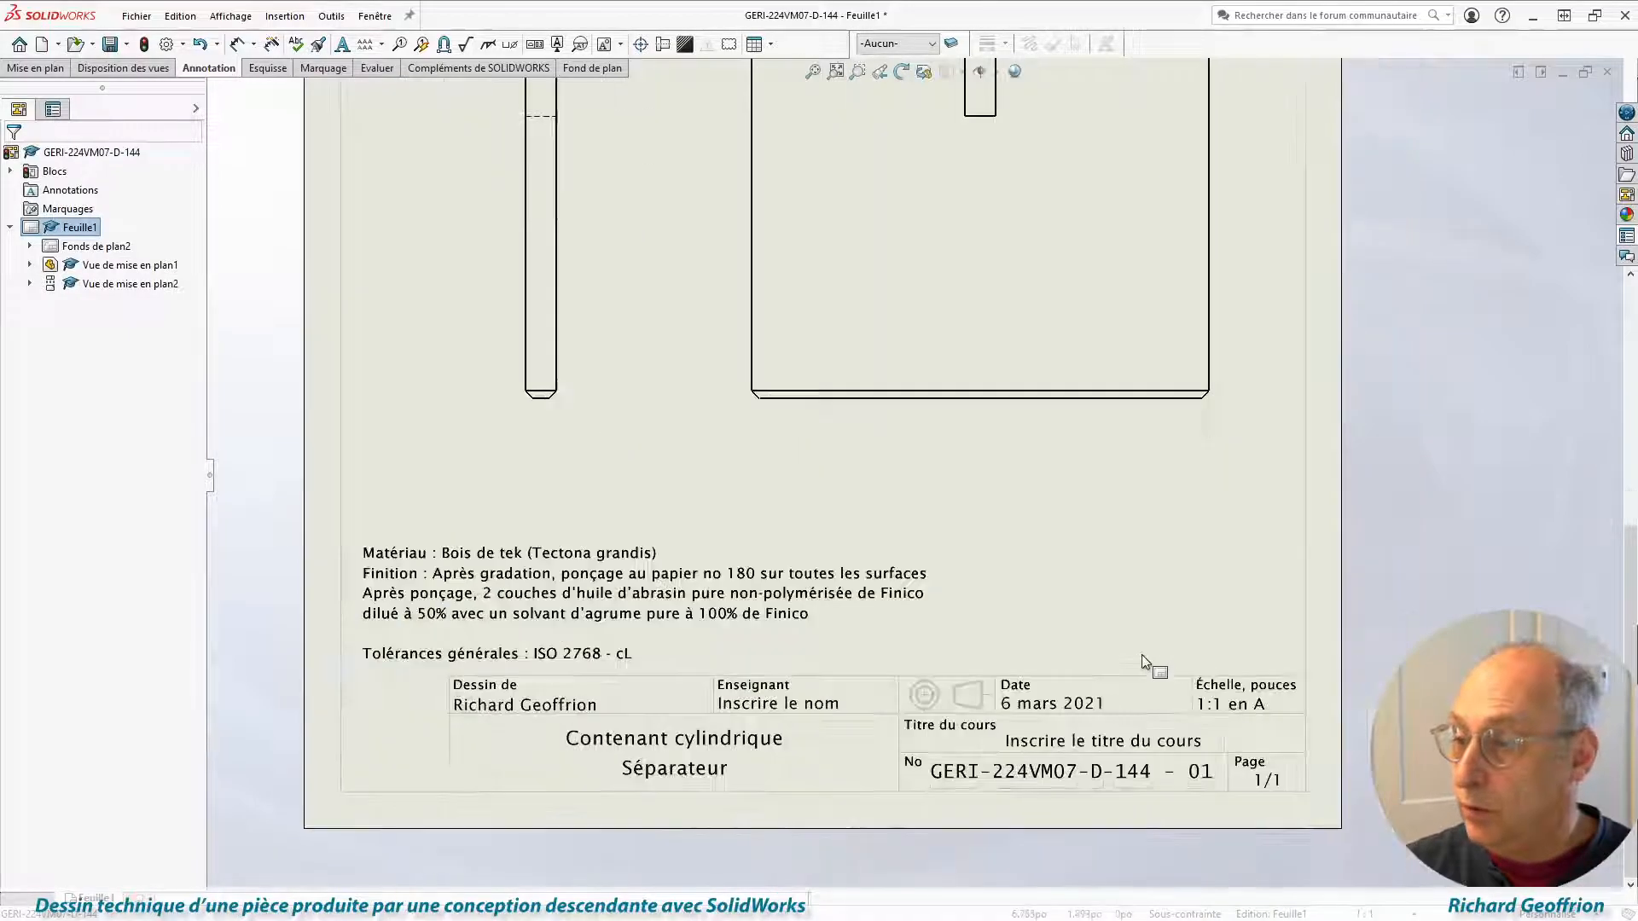
{"action": "scroll", "coordinate": [1145, 659], "scroll_direction": "down", "scroll_amount": 4}
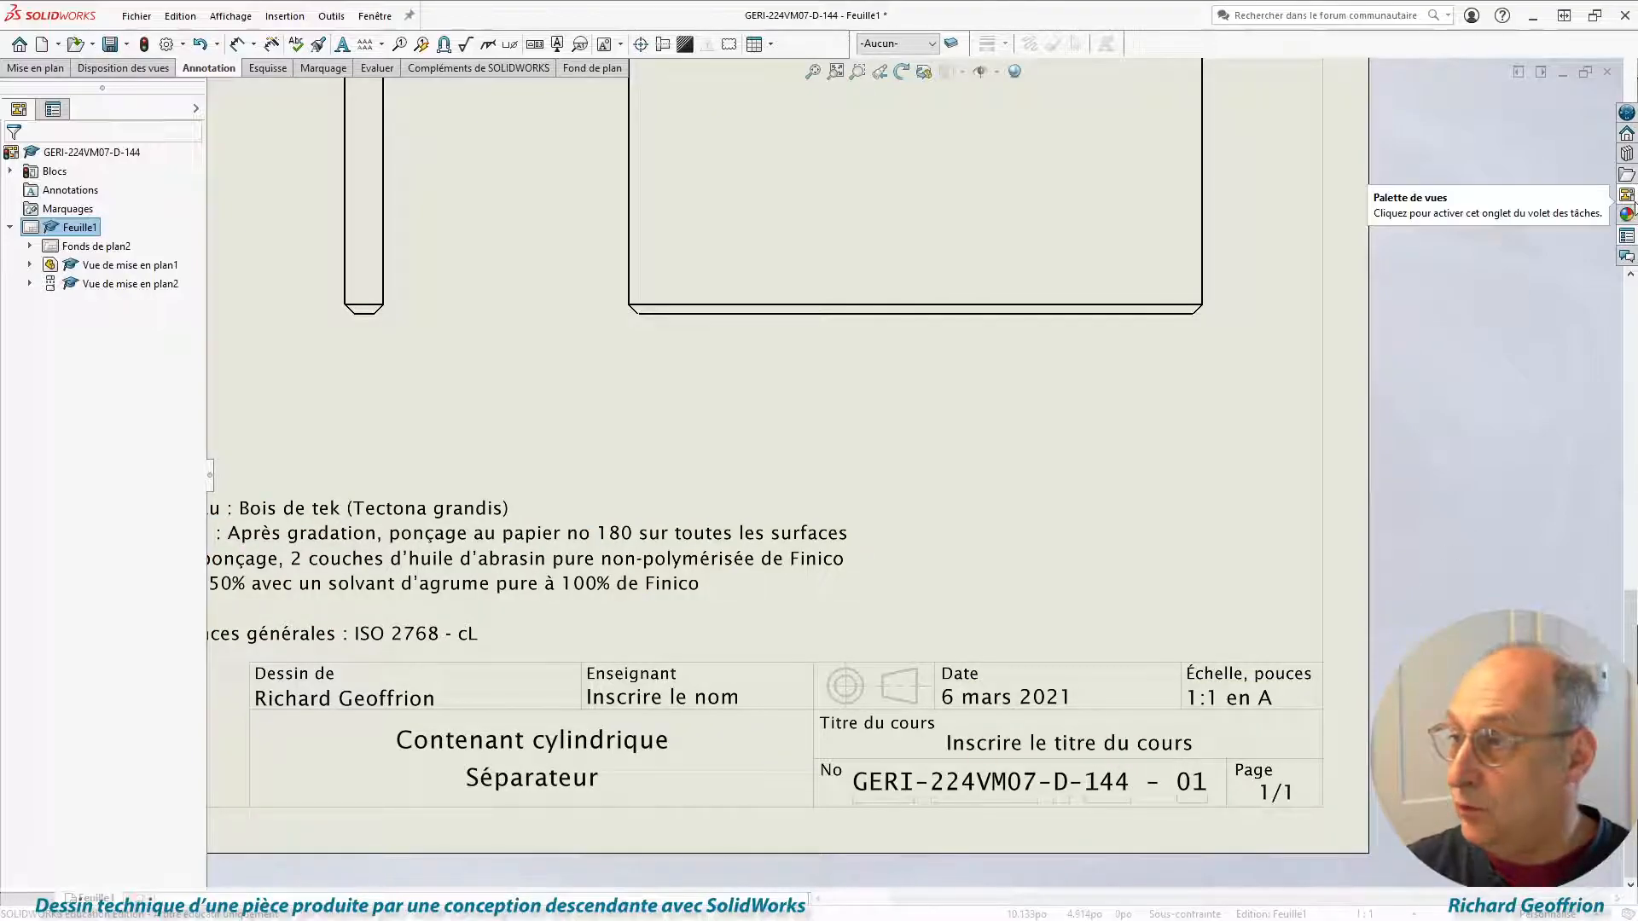
{"action": "left_click", "coordinate": [1626, 236]}
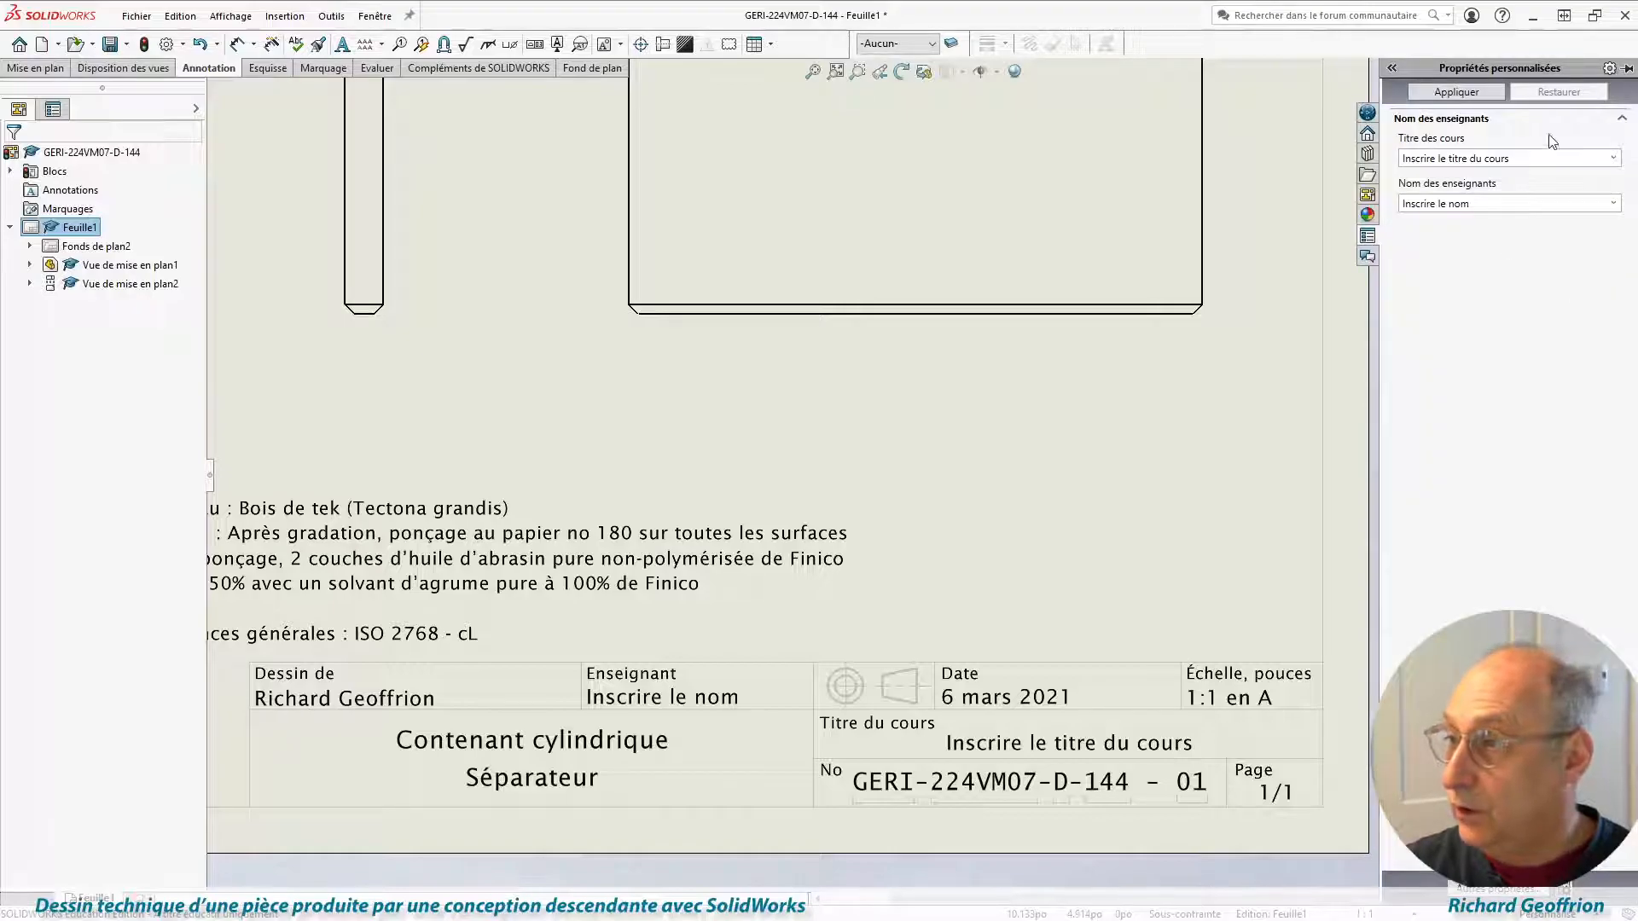
{"action": "left_click", "coordinate": [1612, 158]}
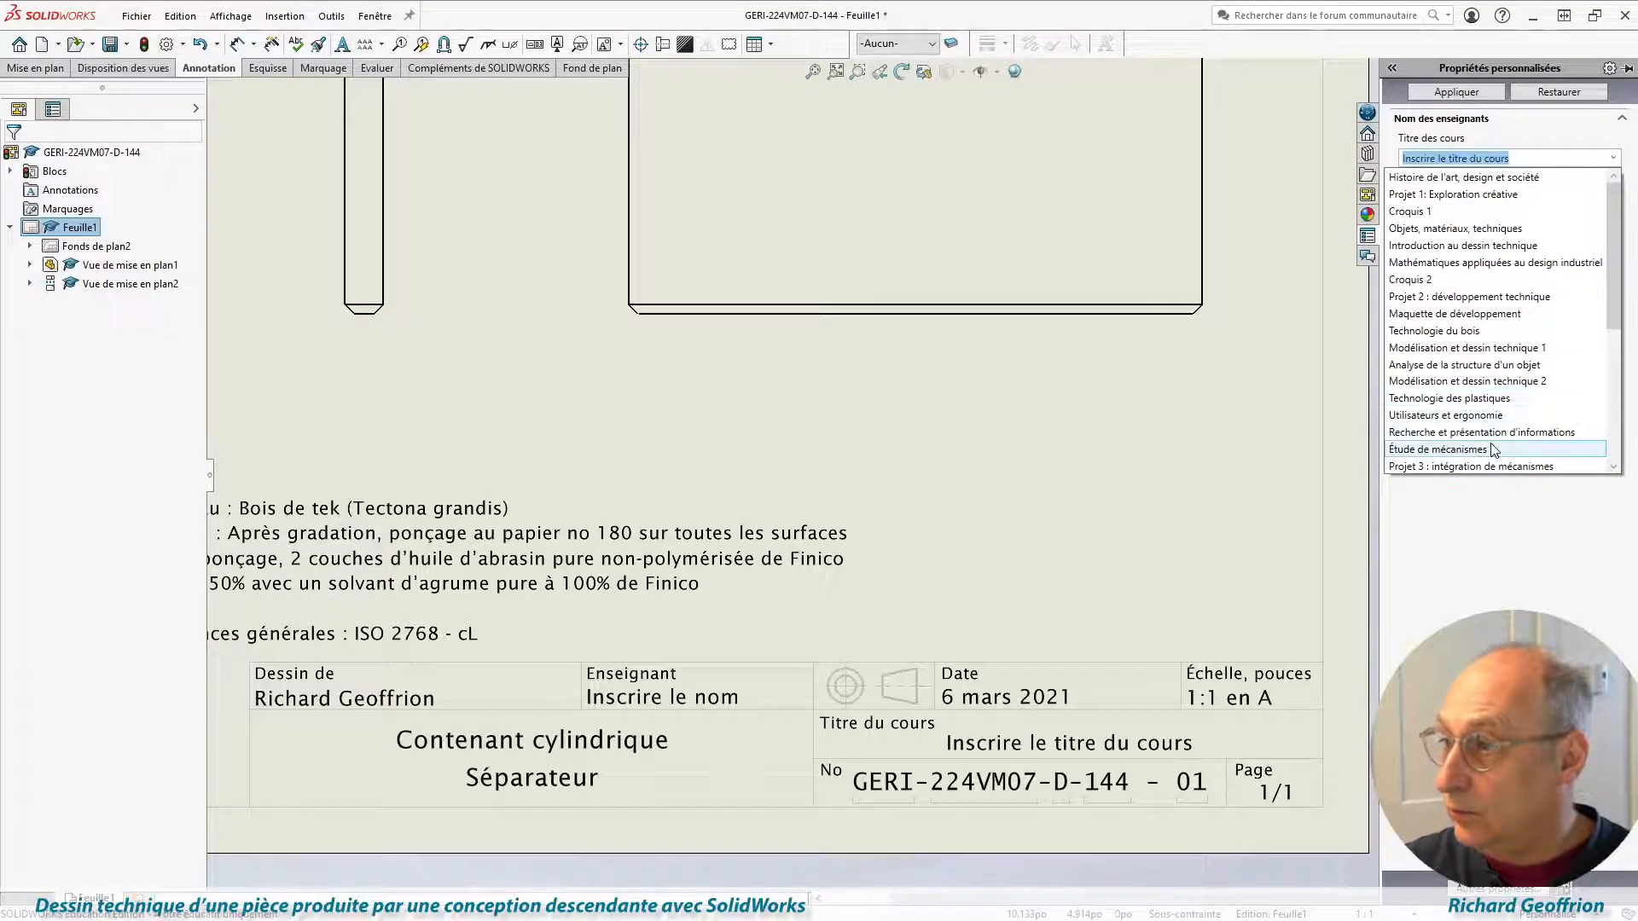
{"action": "left_click", "coordinate": [1518, 348]}
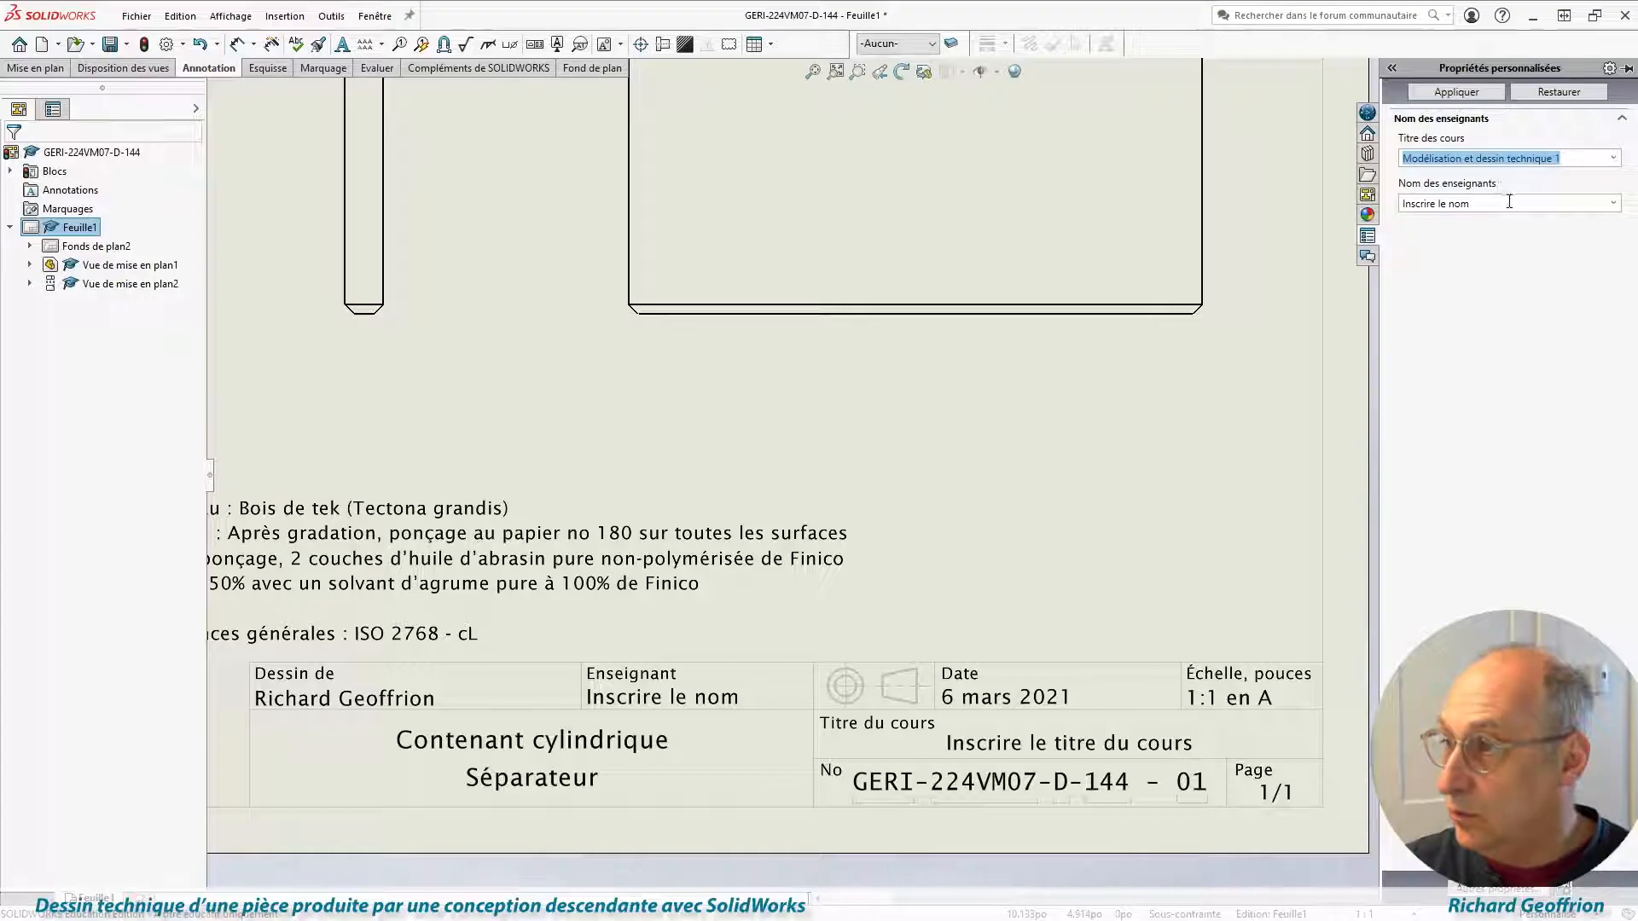
{"action": "left_click", "coordinate": [1612, 205]}
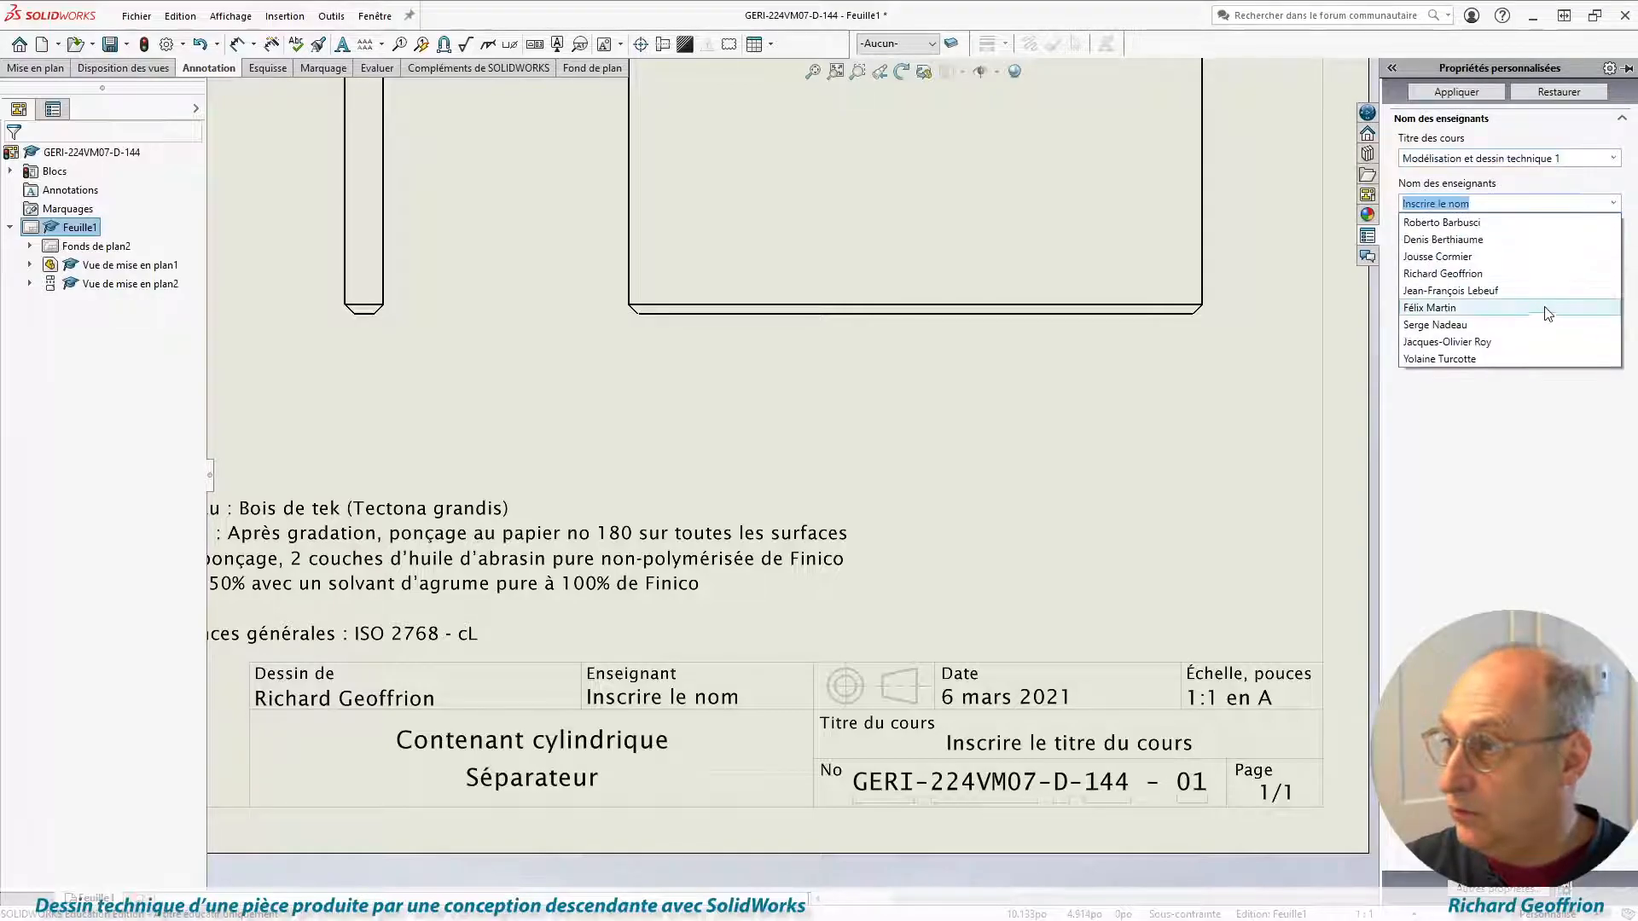
{"action": "left_click", "coordinate": [1495, 274]}
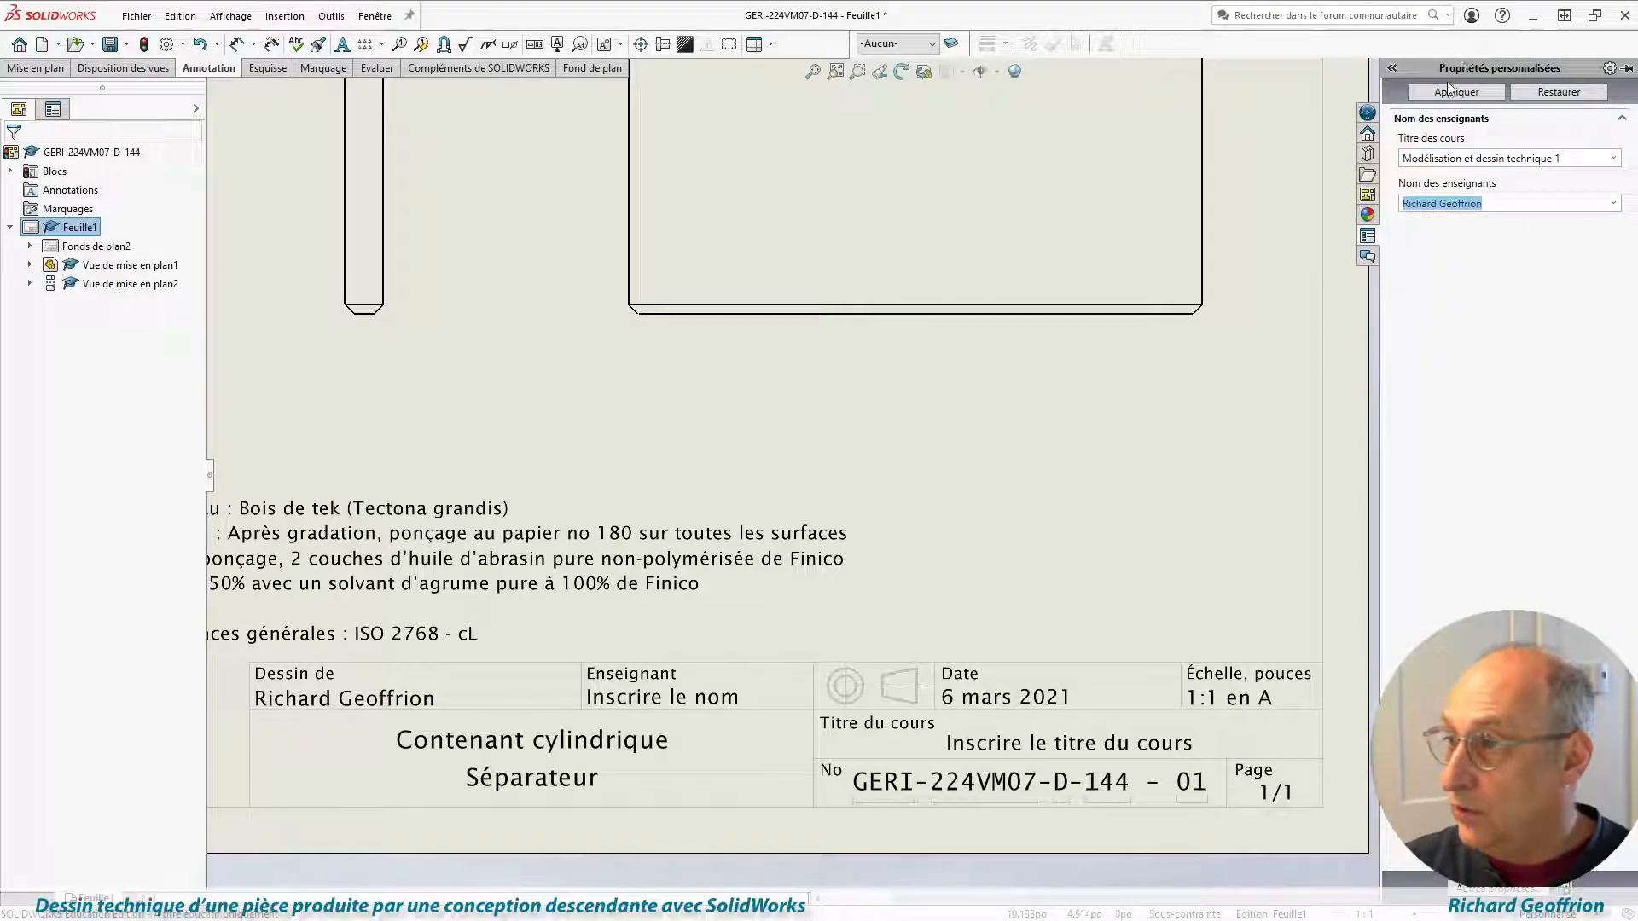
{"action": "left_click", "coordinate": [1451, 90]}
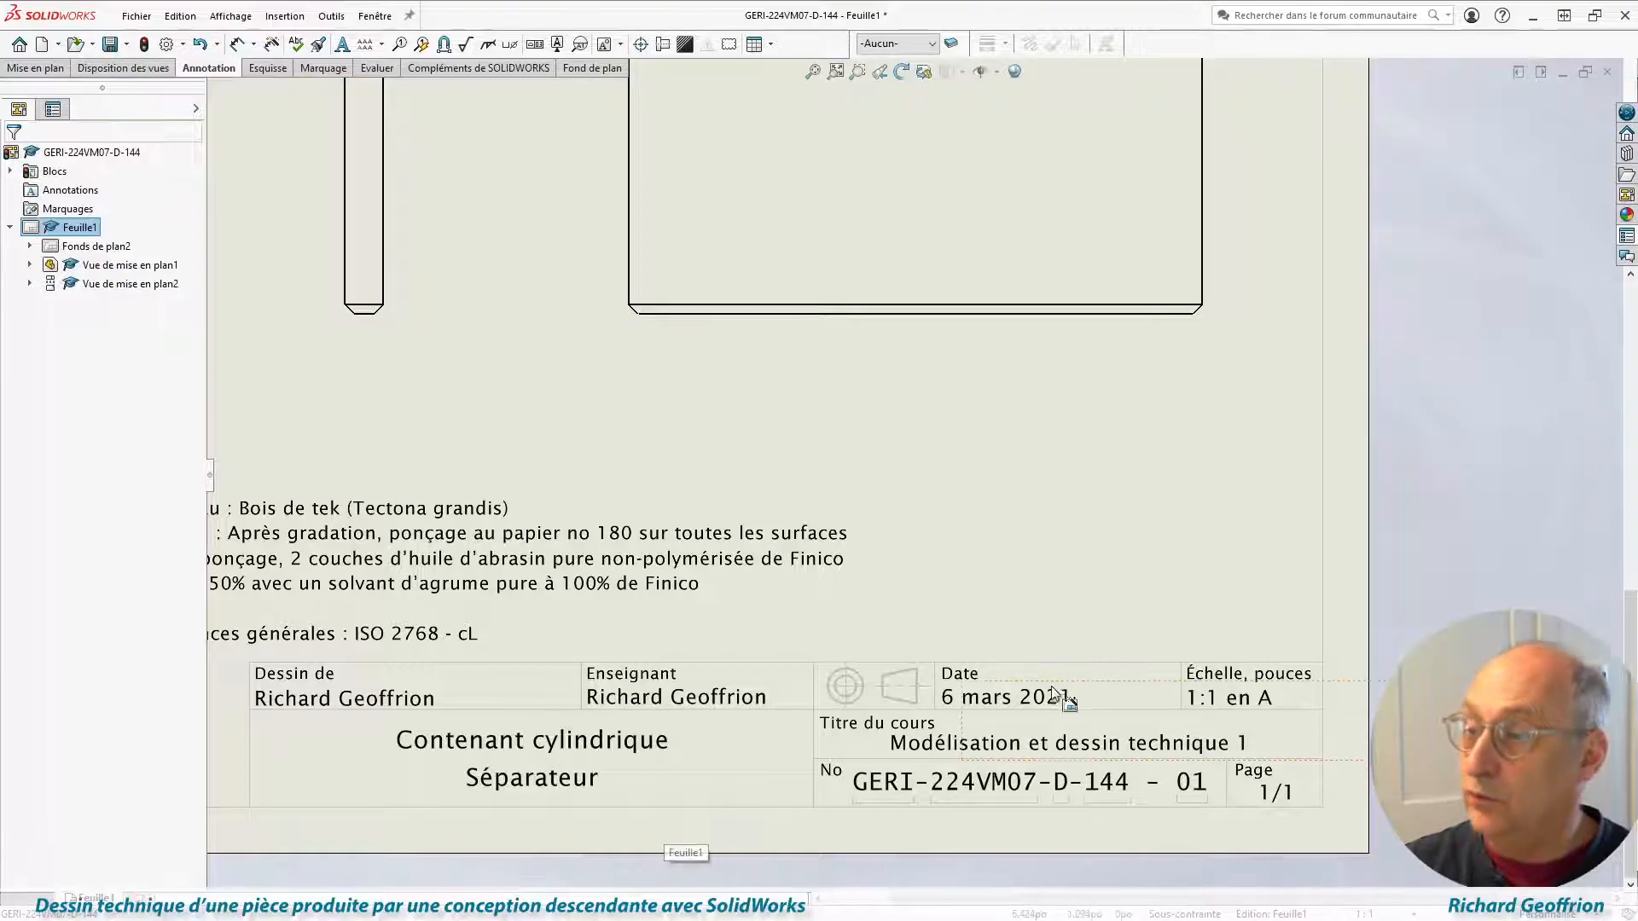
Move the side and front views higher on the sheet, keeping them aligned with each other.
{"action": "scroll", "coordinate": [1051, 686], "scroll_direction": "up", "scroll_amount": 6}
{"action": "middle_click_drag", "start_coordinate": [890, 185], "coordinate": [904, 317]}
{"action": "scroll", "coordinate": [904, 317], "scroll_direction": "down", "scroll_amount": 3}
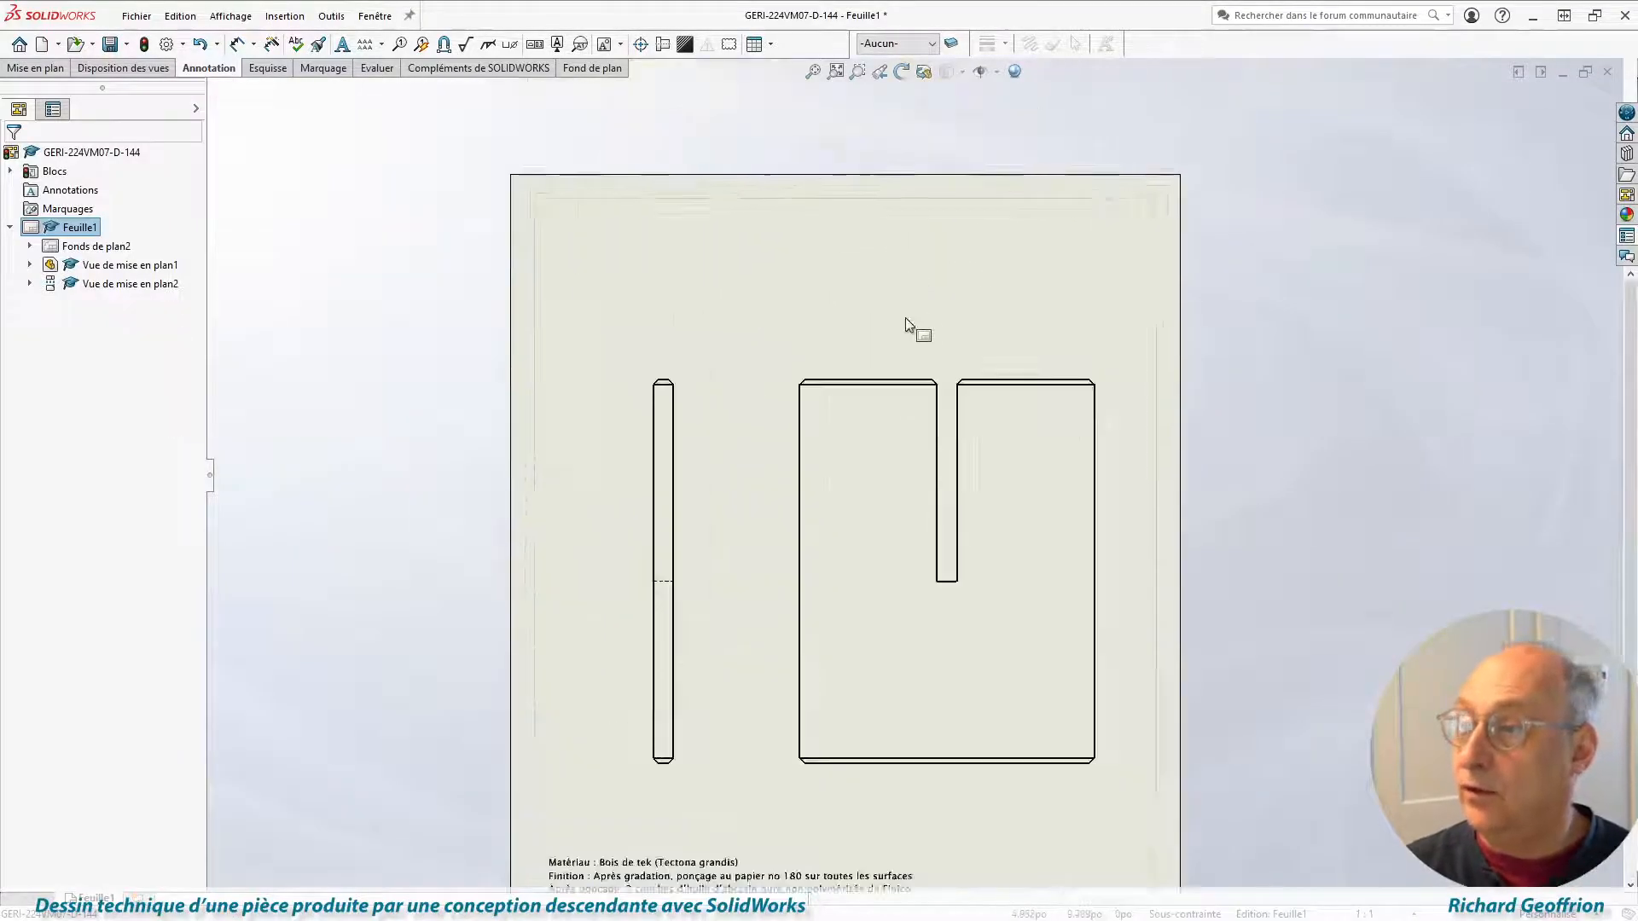
{"action": "left_click", "coordinate": [1060, 363]}
{"action": "mouse_move", "coordinate": [674, 376]}
{"action": "left_mouse_down"}
{"action": "mouse_move", "coordinate": [678, 327]}
{"action": "mouse_move", "coordinate": [662, 311]}
{"action": "left_mouse_up"}
{"action": "left_click", "coordinate": [957, 461]}
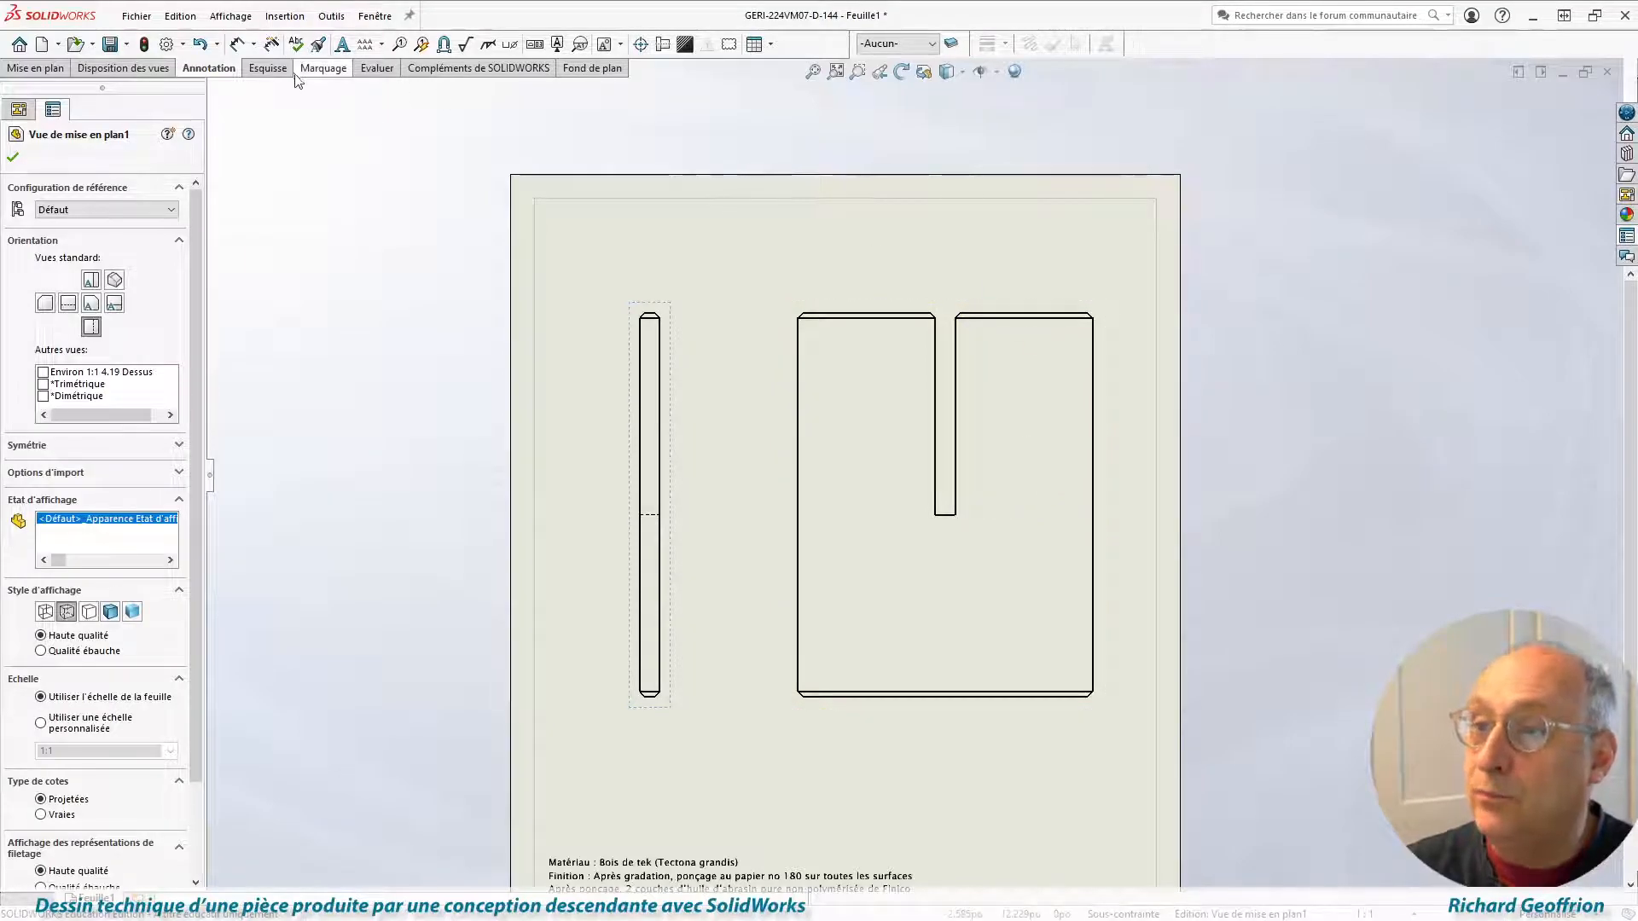
Import the model dimensions from the entire model into all drawing views, eliminating duplicates.
{"action": "left_click", "coordinate": [271, 43]}
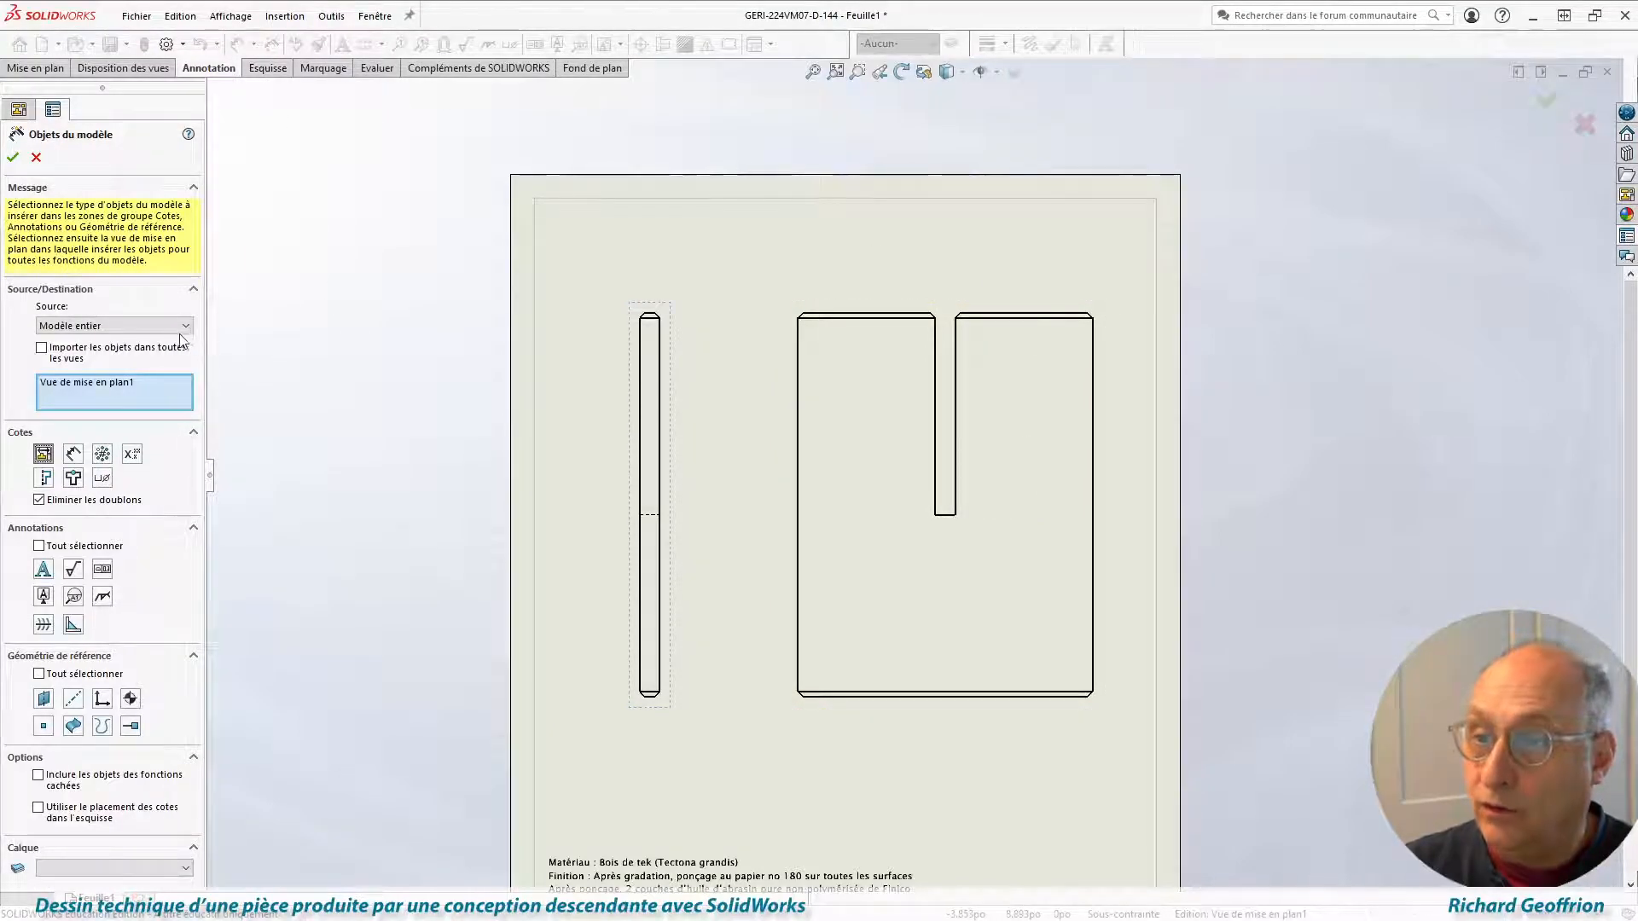
{"action": "left_click", "coordinate": [96, 355]}
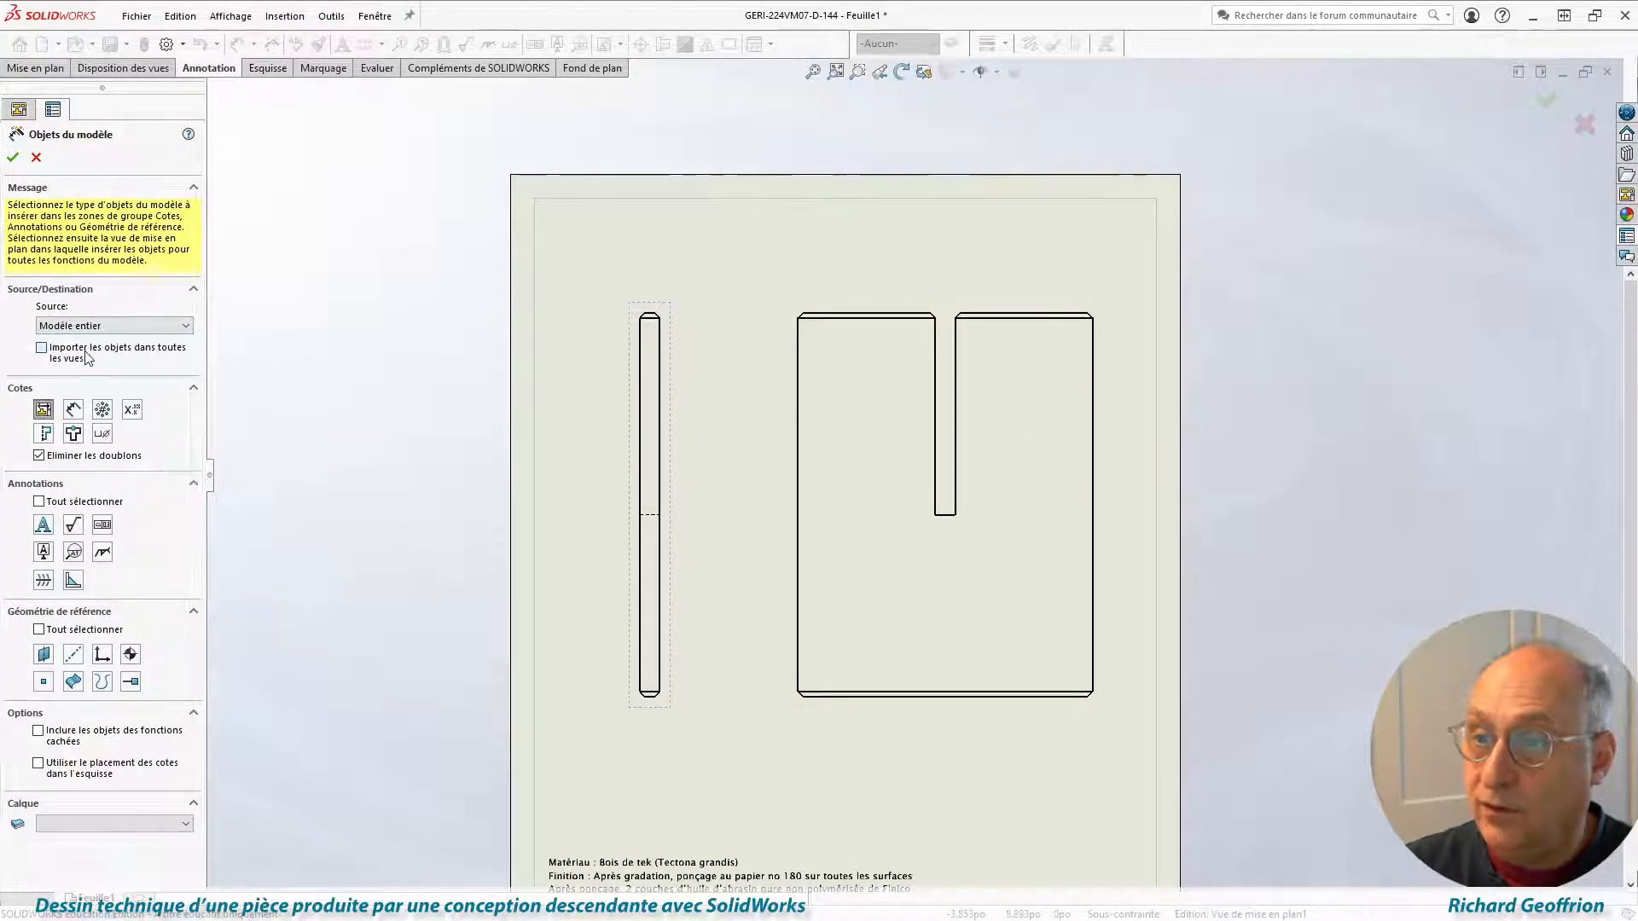
{"action": "left_click", "coordinate": [13, 159]}
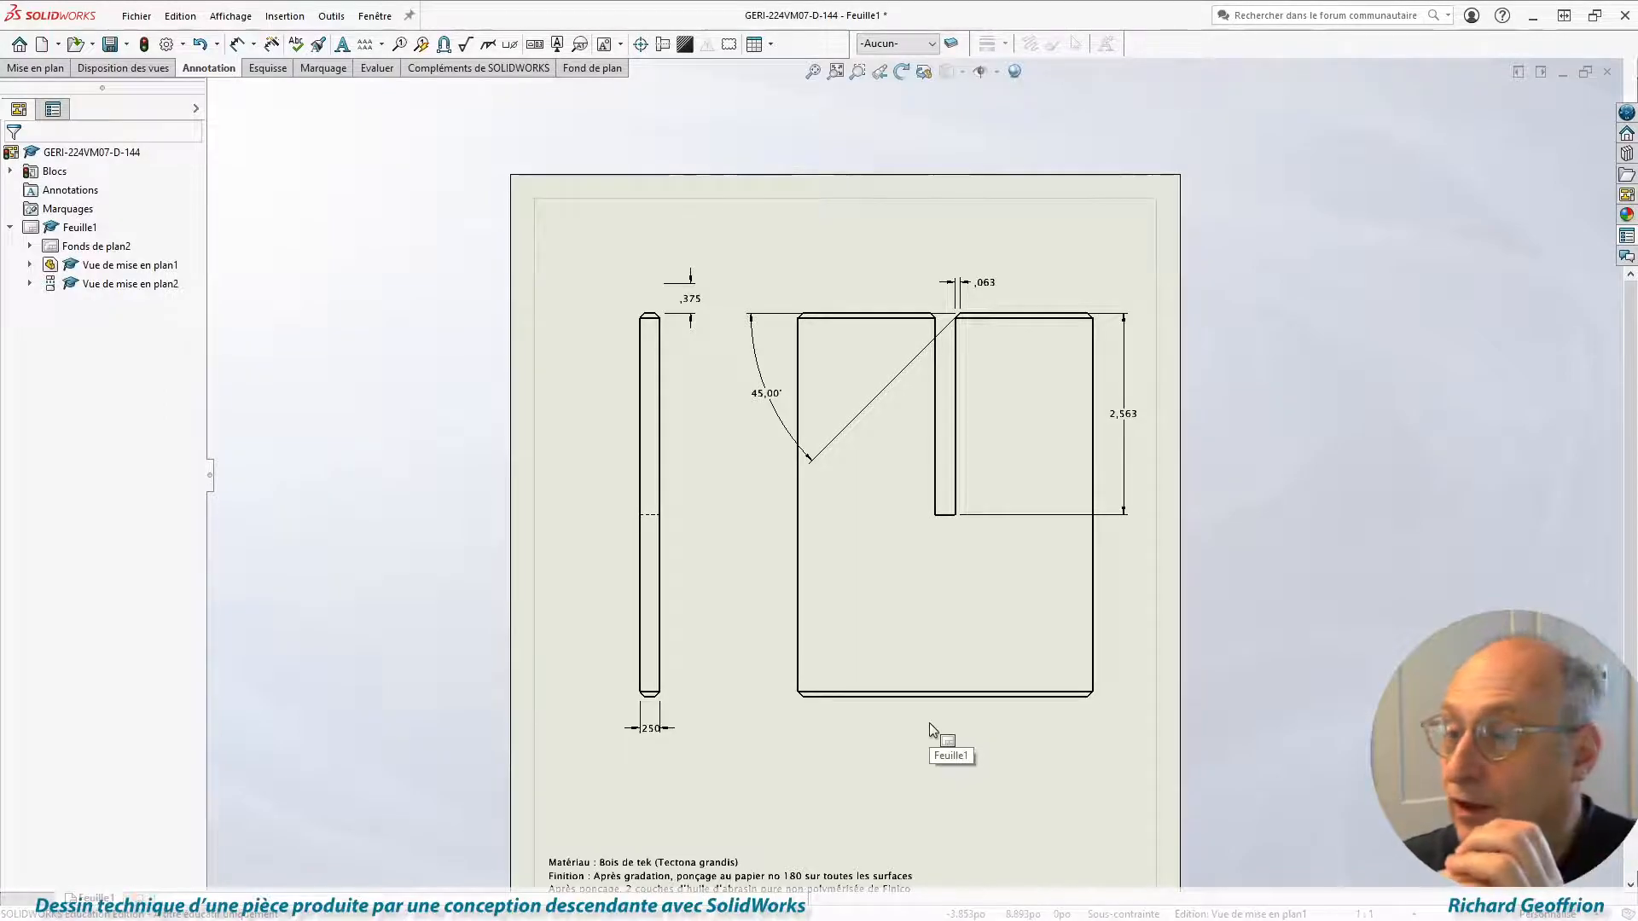
Move the thickness dimension's text below the side view outside its extension lines, on the side facing the front view.
{"action": "scroll", "coordinate": [606, 678], "scroll_direction": "down", "scroll_amount": 3}
{"action": "mouse_move", "coordinate": [686, 669]}
{"action": "left_mouse_down"}
{"action": "mouse_move", "coordinate": [806, 674]}
{"action": "mouse_move", "coordinate": [766, 675]}
{"action": "left_mouse_up"}
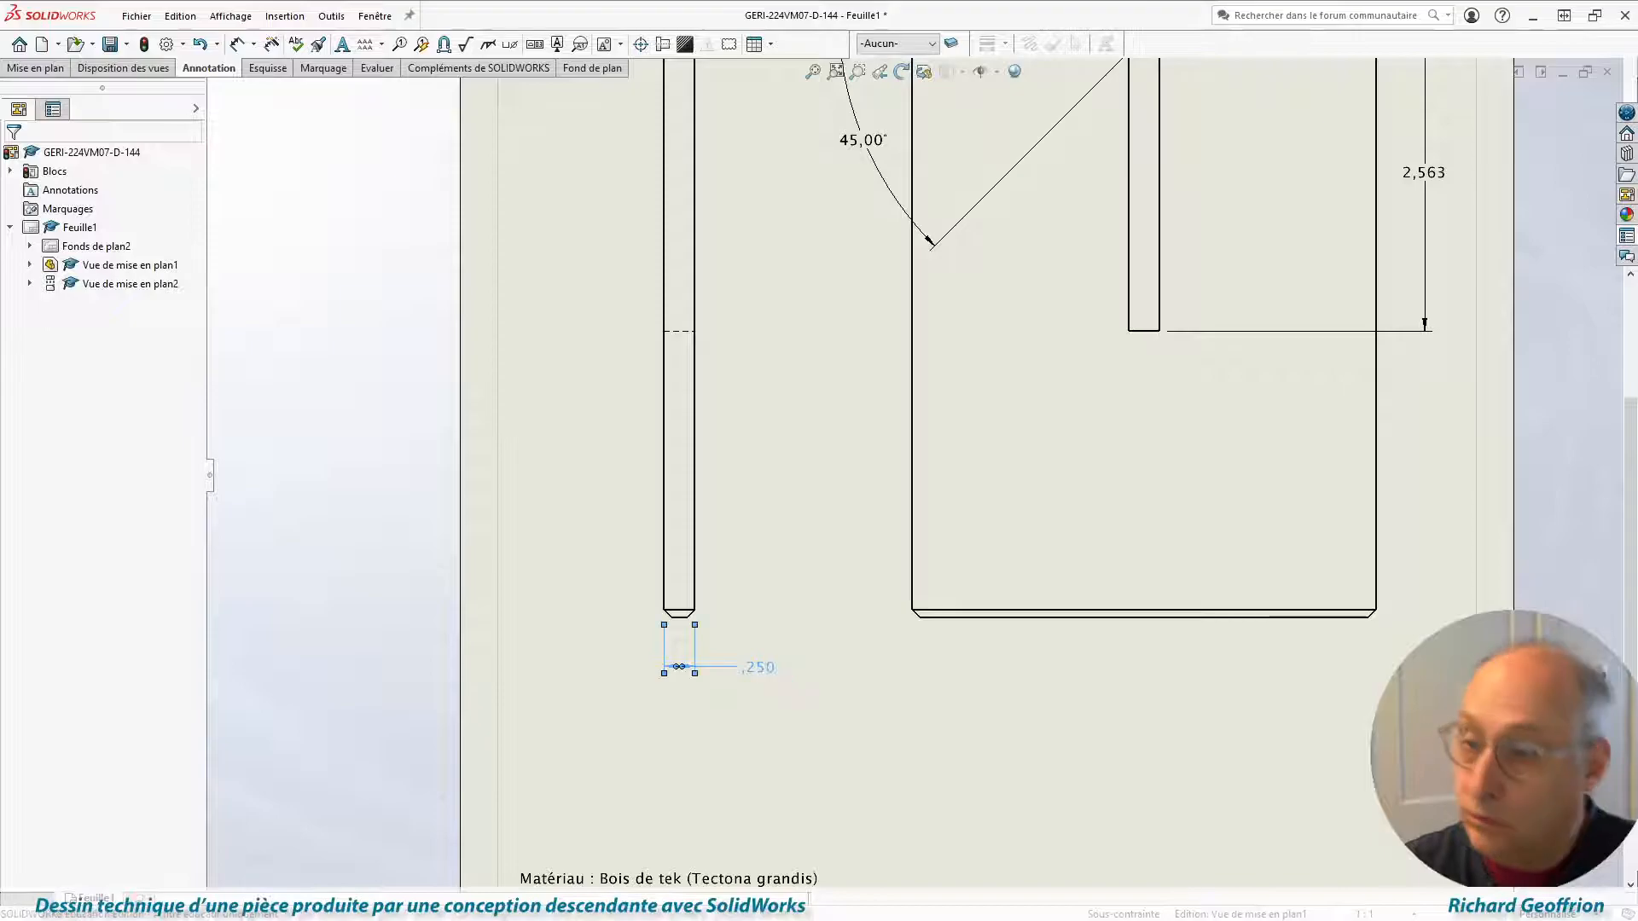
{"action": "key", "text": "f"}
{"action": "scroll", "coordinate": [973, 388], "scroll_direction": "down", "scroll_amount": 2}
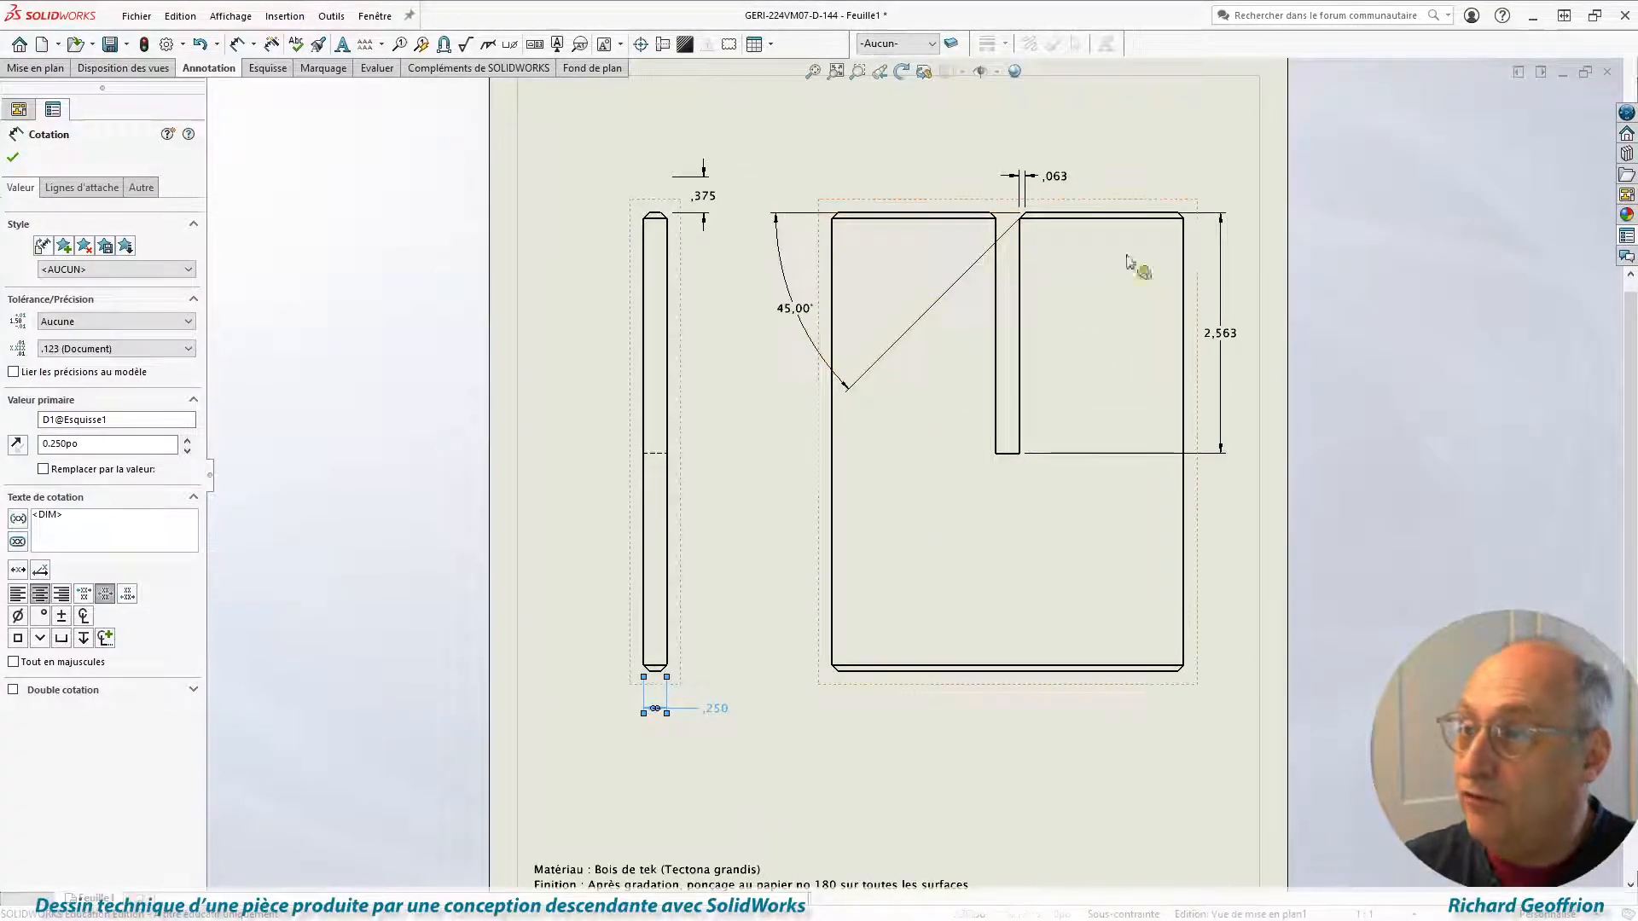
Hide the chamfer's 45° angle dimension and its ,063 distance dimension in the front view.
{"action": "scroll", "coordinate": [1099, 255], "scroll_direction": "down", "scroll_amount": 2}
{"action": "mouse_move", "coordinate": [573, 413]}
{"action": "left_mouse_down"}
{"action": "mouse_move", "coordinate": [827, 317]}
{"action": "mouse_move", "coordinate": [834, 333]}
{"action": "left_mouse_up"}
{"action": "scroll", "coordinate": [1039, 224], "scroll_direction": "down", "scroll_amount": 2}
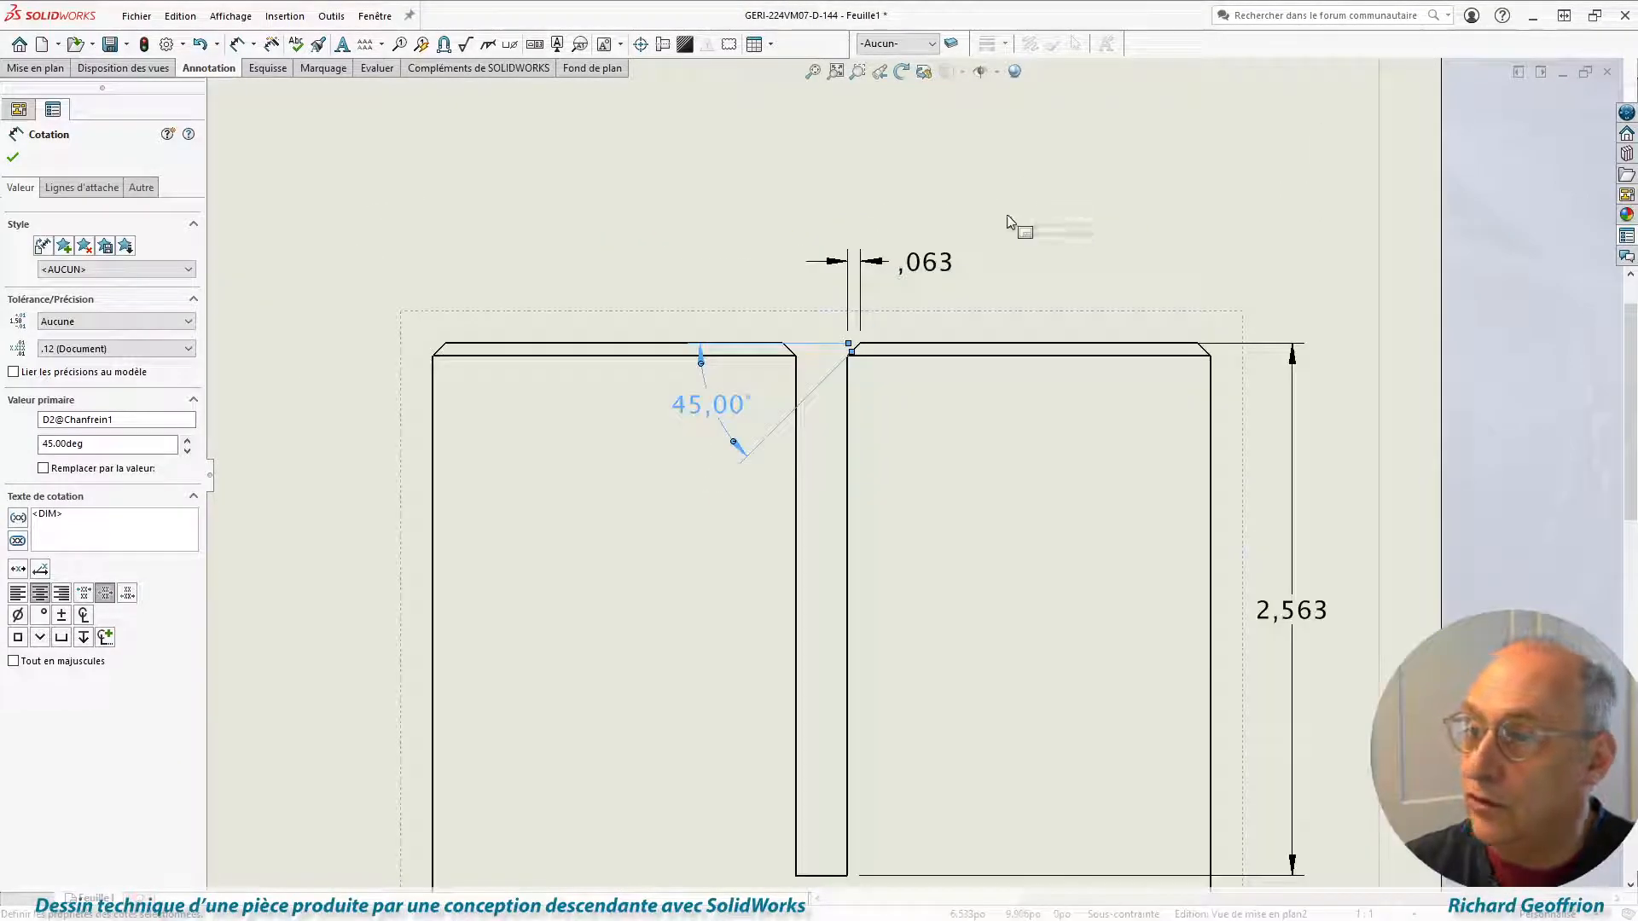
{"action": "right_click", "coordinate": [729, 406]}
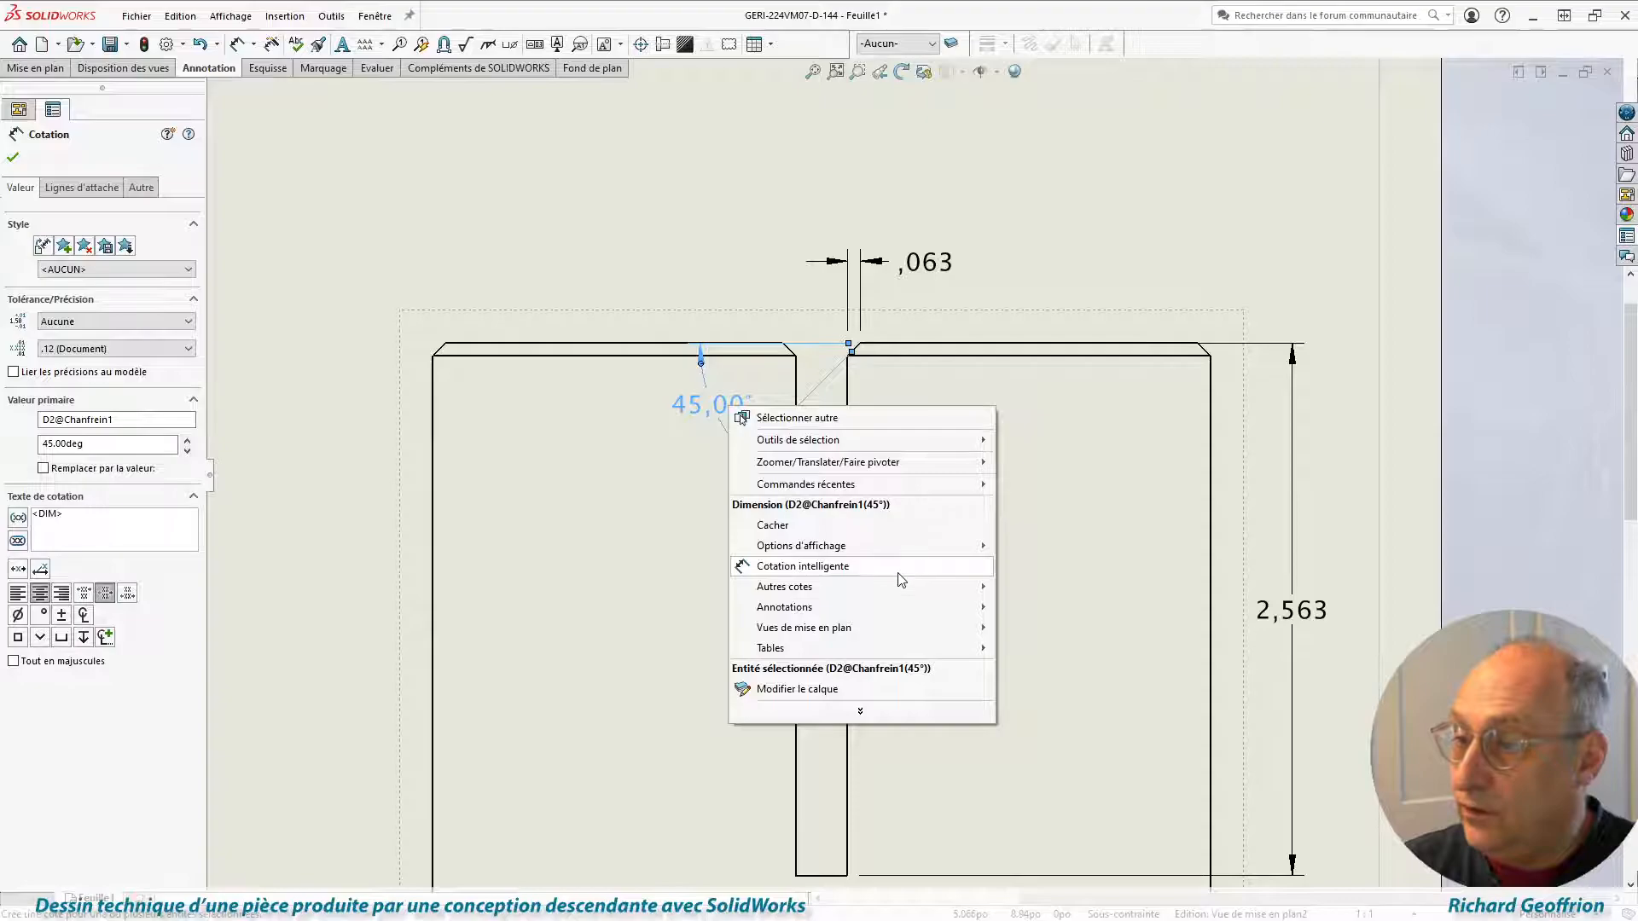
{"action": "left_click", "coordinate": [828, 528]}
{"action": "left_click", "coordinate": [912, 258]}
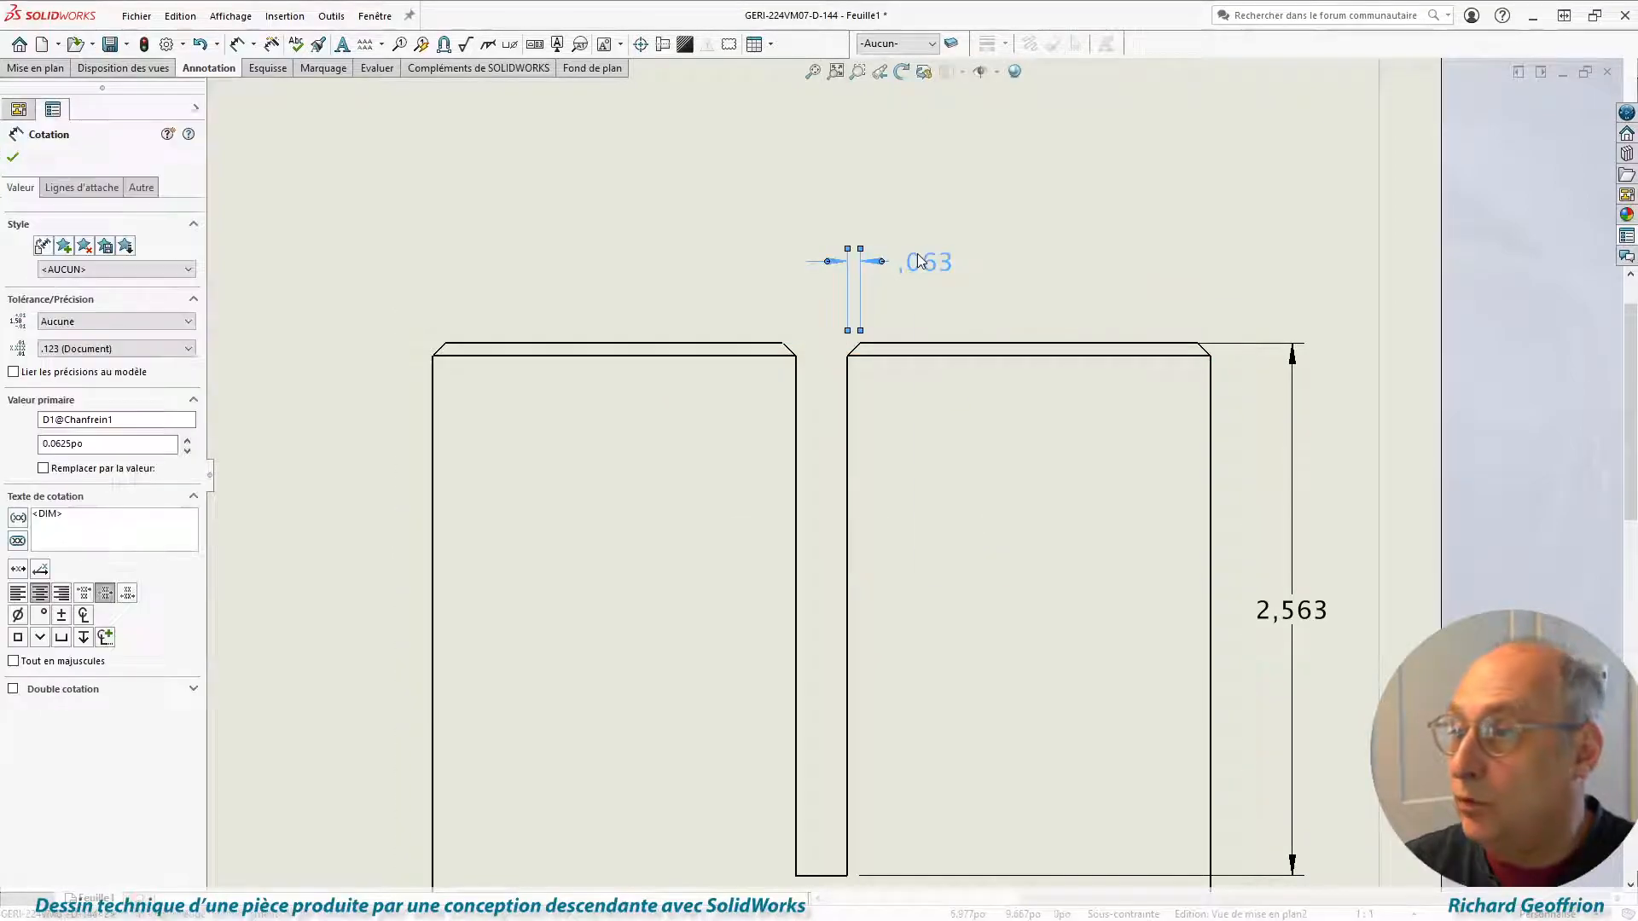
{"action": "right_click", "coordinate": [918, 257]}
{"action": "left_click", "coordinate": [962, 374]}
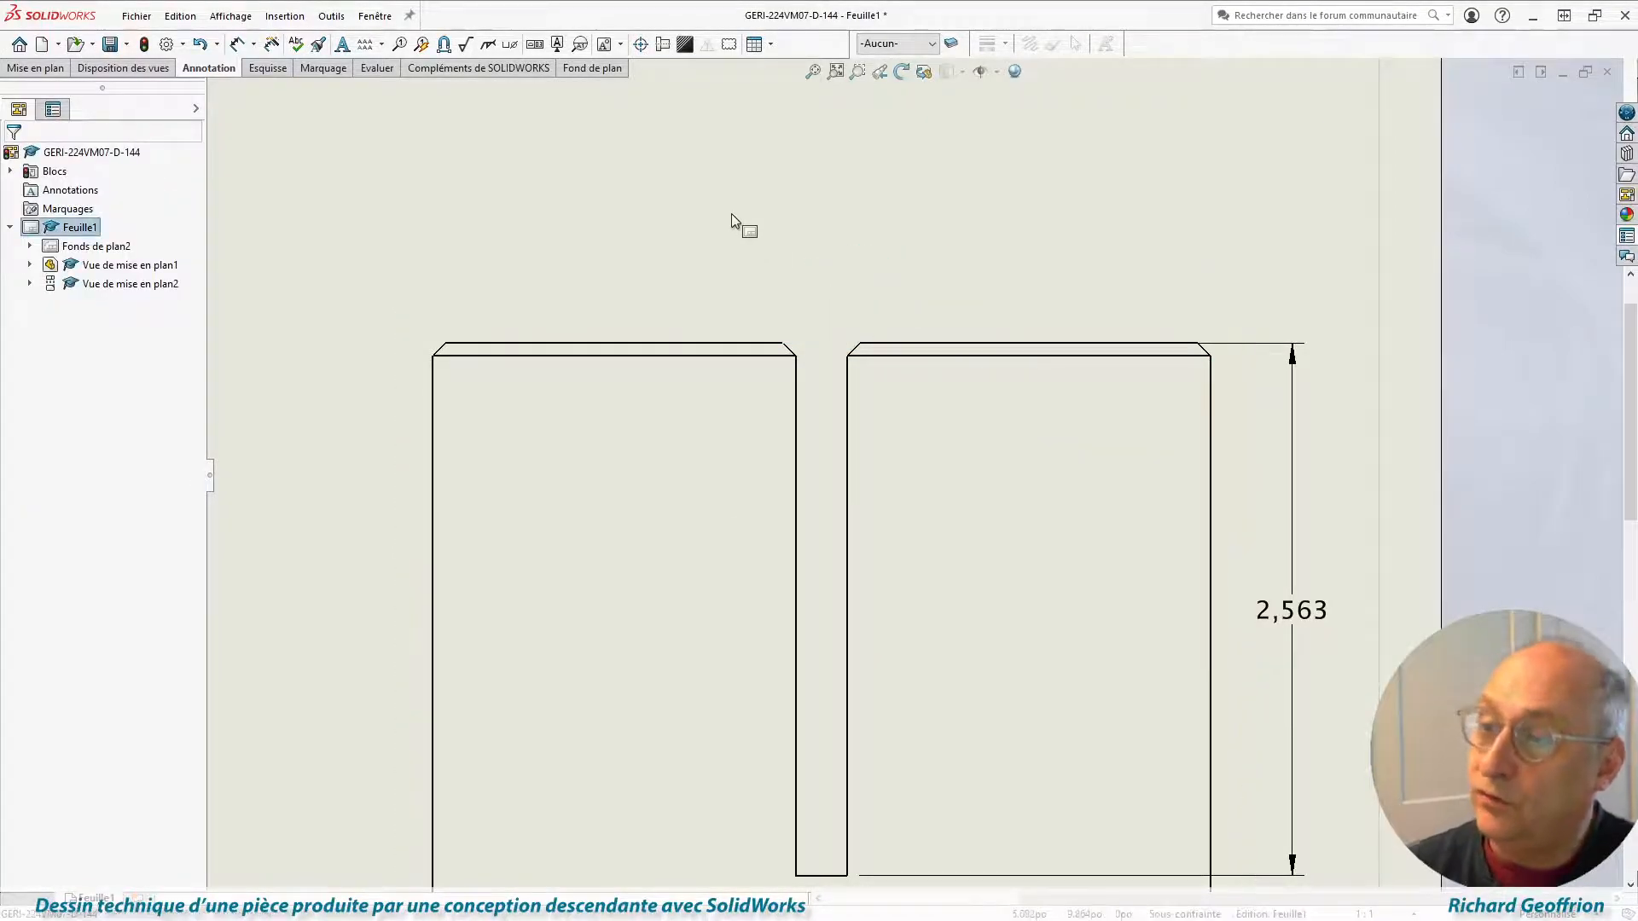
Hide the ,375 extrusion dimension above the side view.
{"action": "scroll", "coordinate": [493, 300], "scroll_direction": "down", "scroll_amount": 5}
{"action": "scroll", "coordinate": [778, 452], "scroll_direction": "up", "scroll_amount": 3}
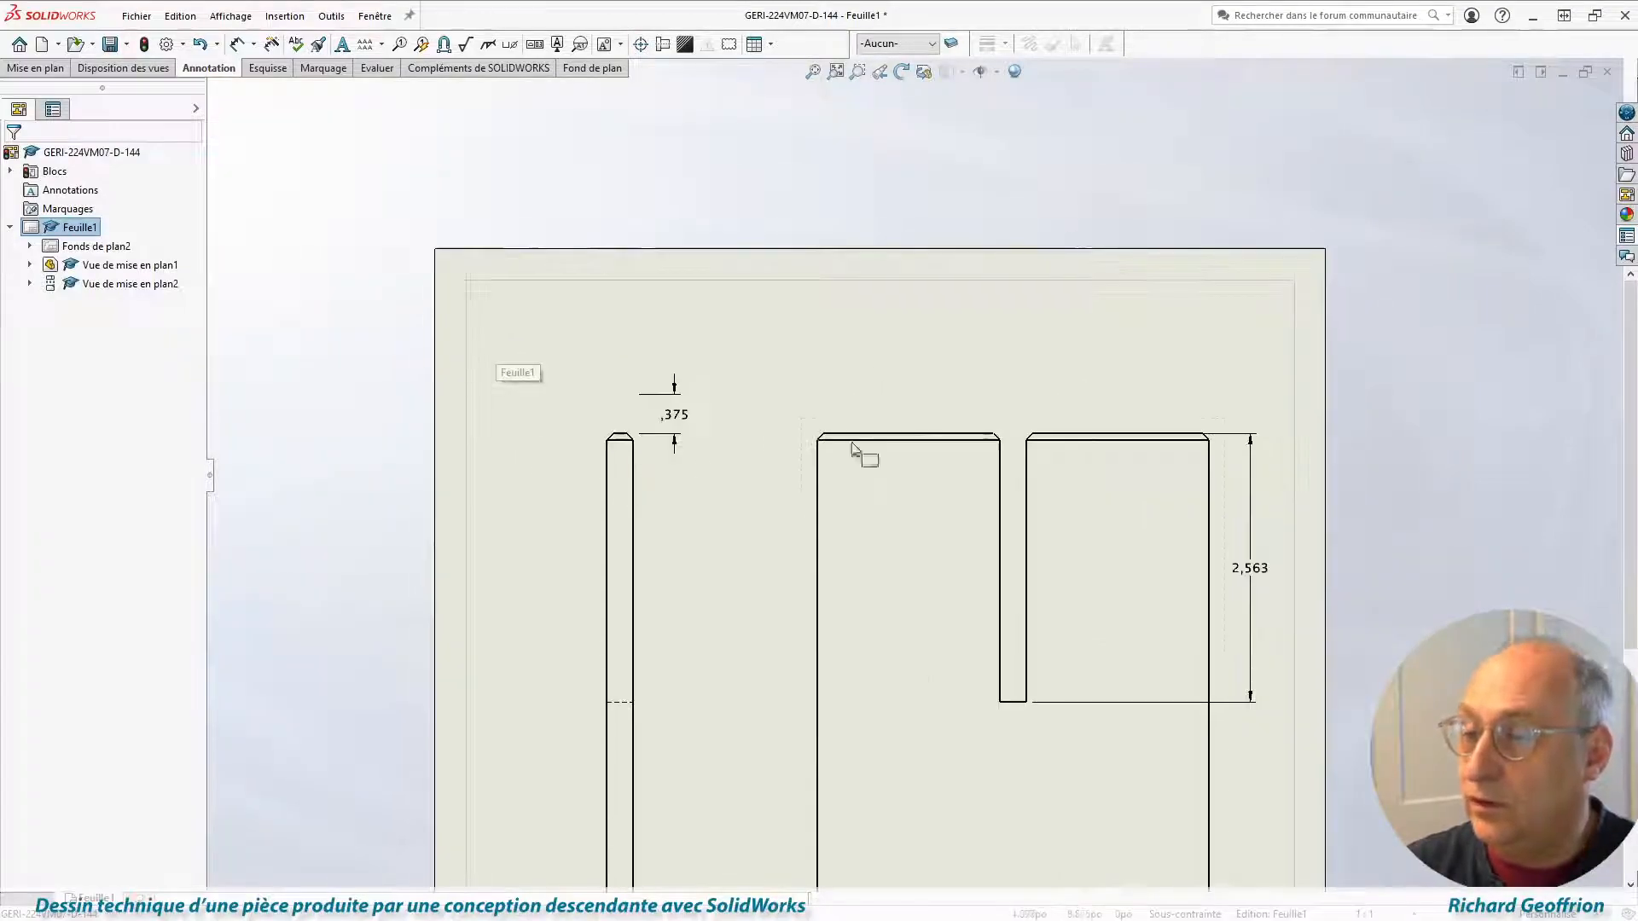
{"action": "scroll", "coordinate": [693, 454], "scroll_direction": "up", "scroll_amount": 2}
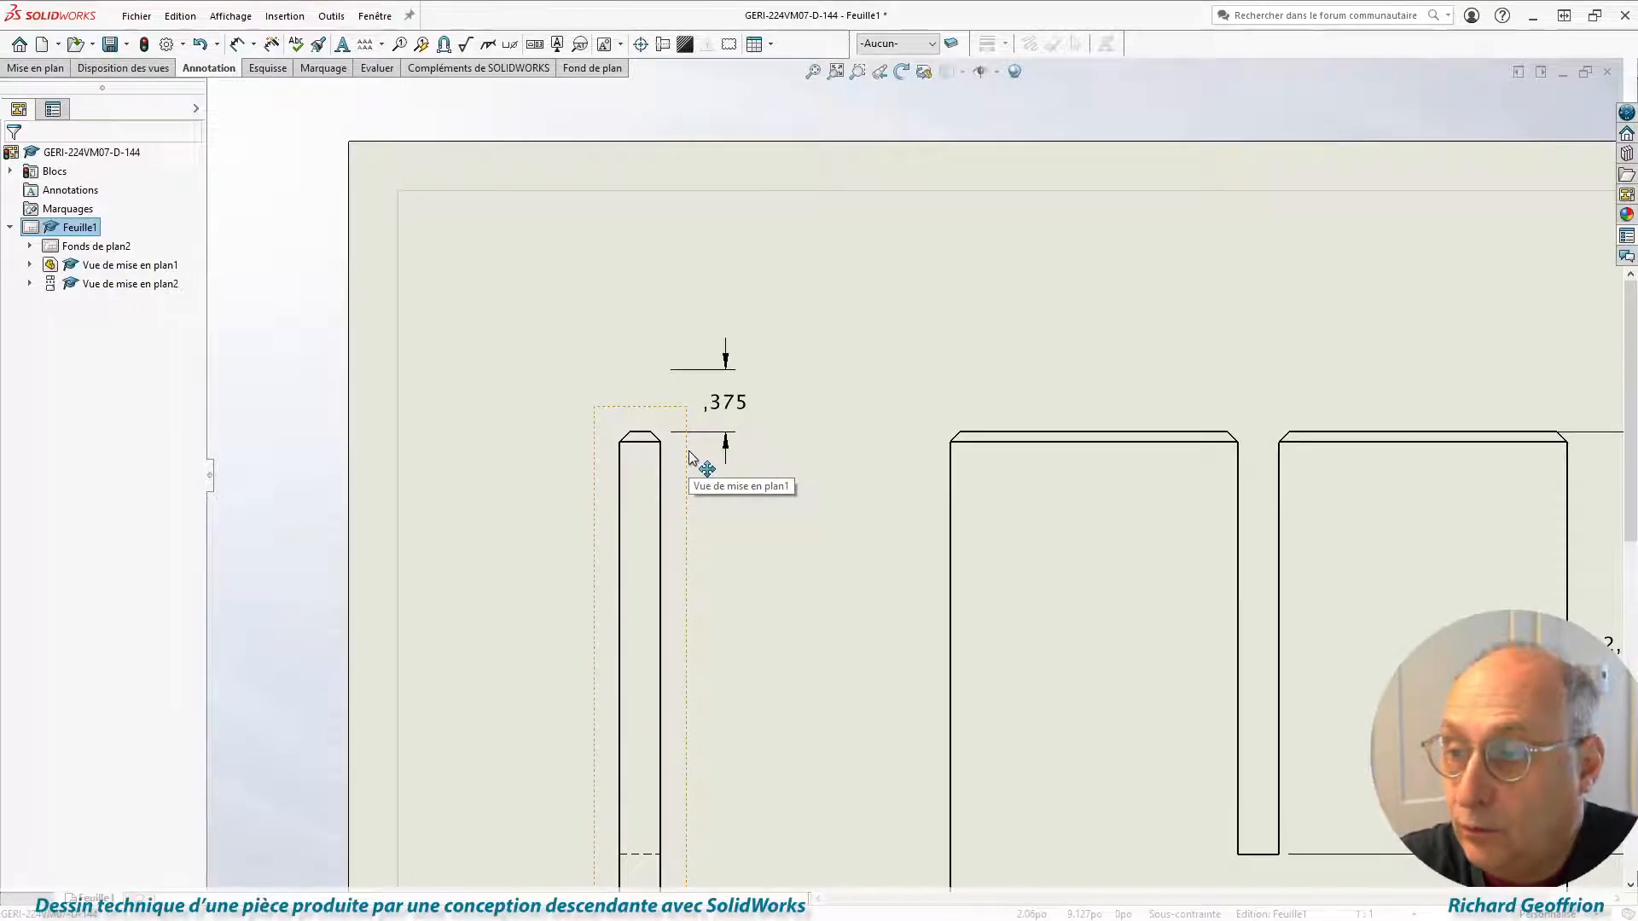
{"action": "left_click", "coordinate": [708, 404]}
{"action": "right_click", "coordinate": [721, 399]}
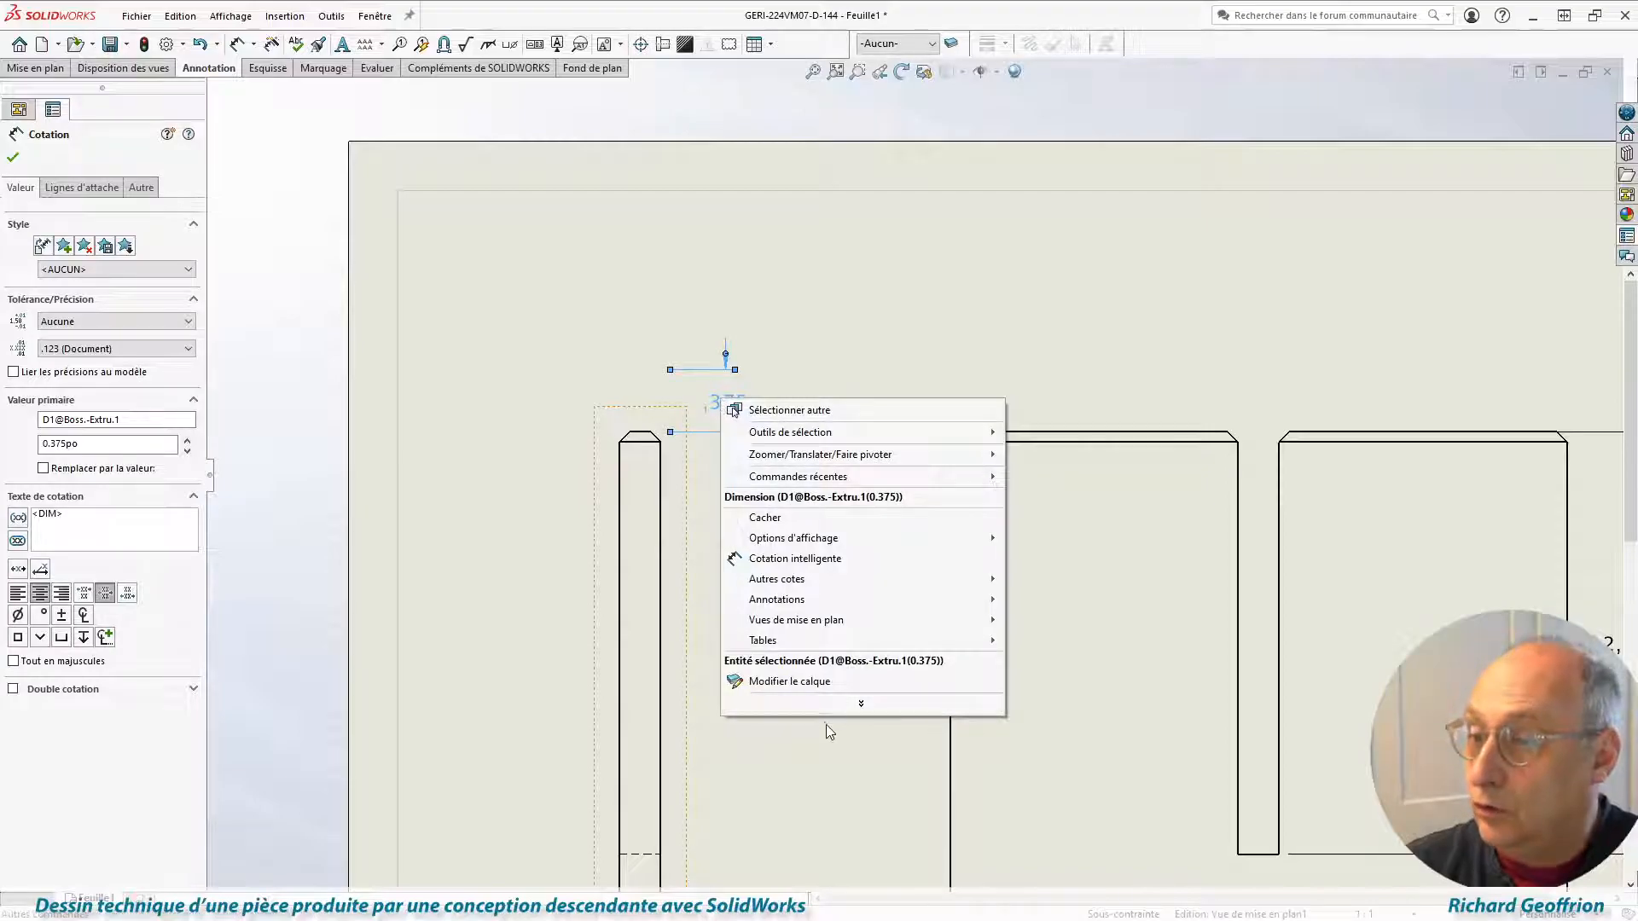
{"action": "left_click", "coordinate": [764, 517]}
Place the slot-depth dimension between the two views and shift the front view slightly away from the side view.
{"action": "scroll", "coordinate": [853, 636], "scroll_direction": "down", "scroll_amount": 5}
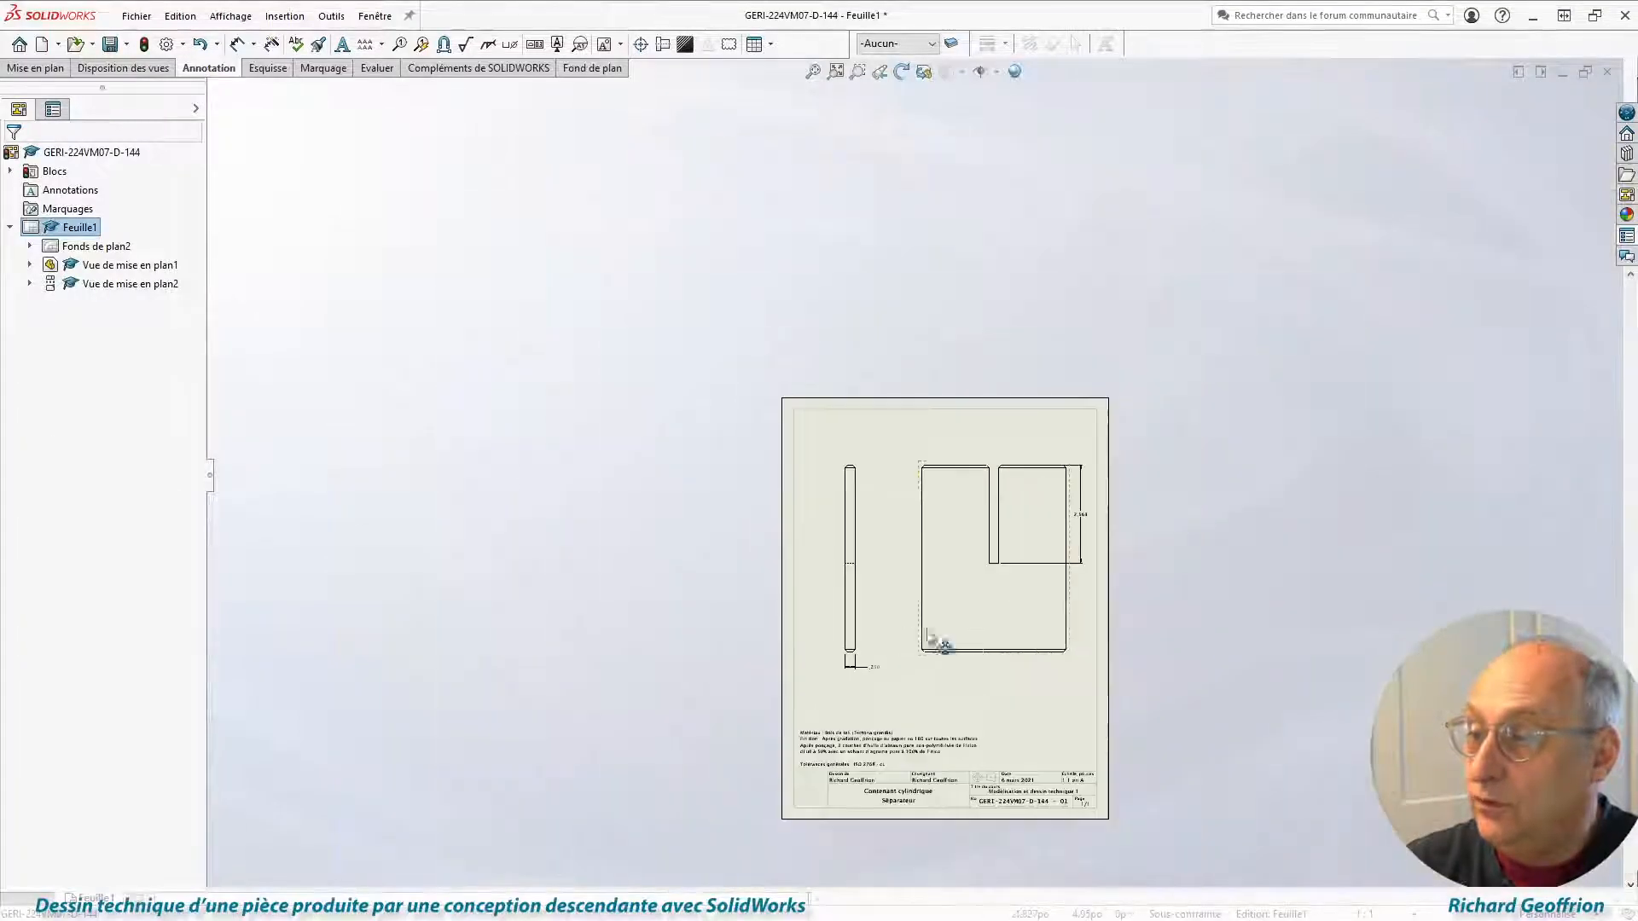
{"action": "scroll", "coordinate": [1058, 632], "scroll_direction": "up", "scroll_amount": 3}
{"action": "scroll", "coordinate": [1073, 314], "scroll_direction": "up", "scroll_amount": 2}
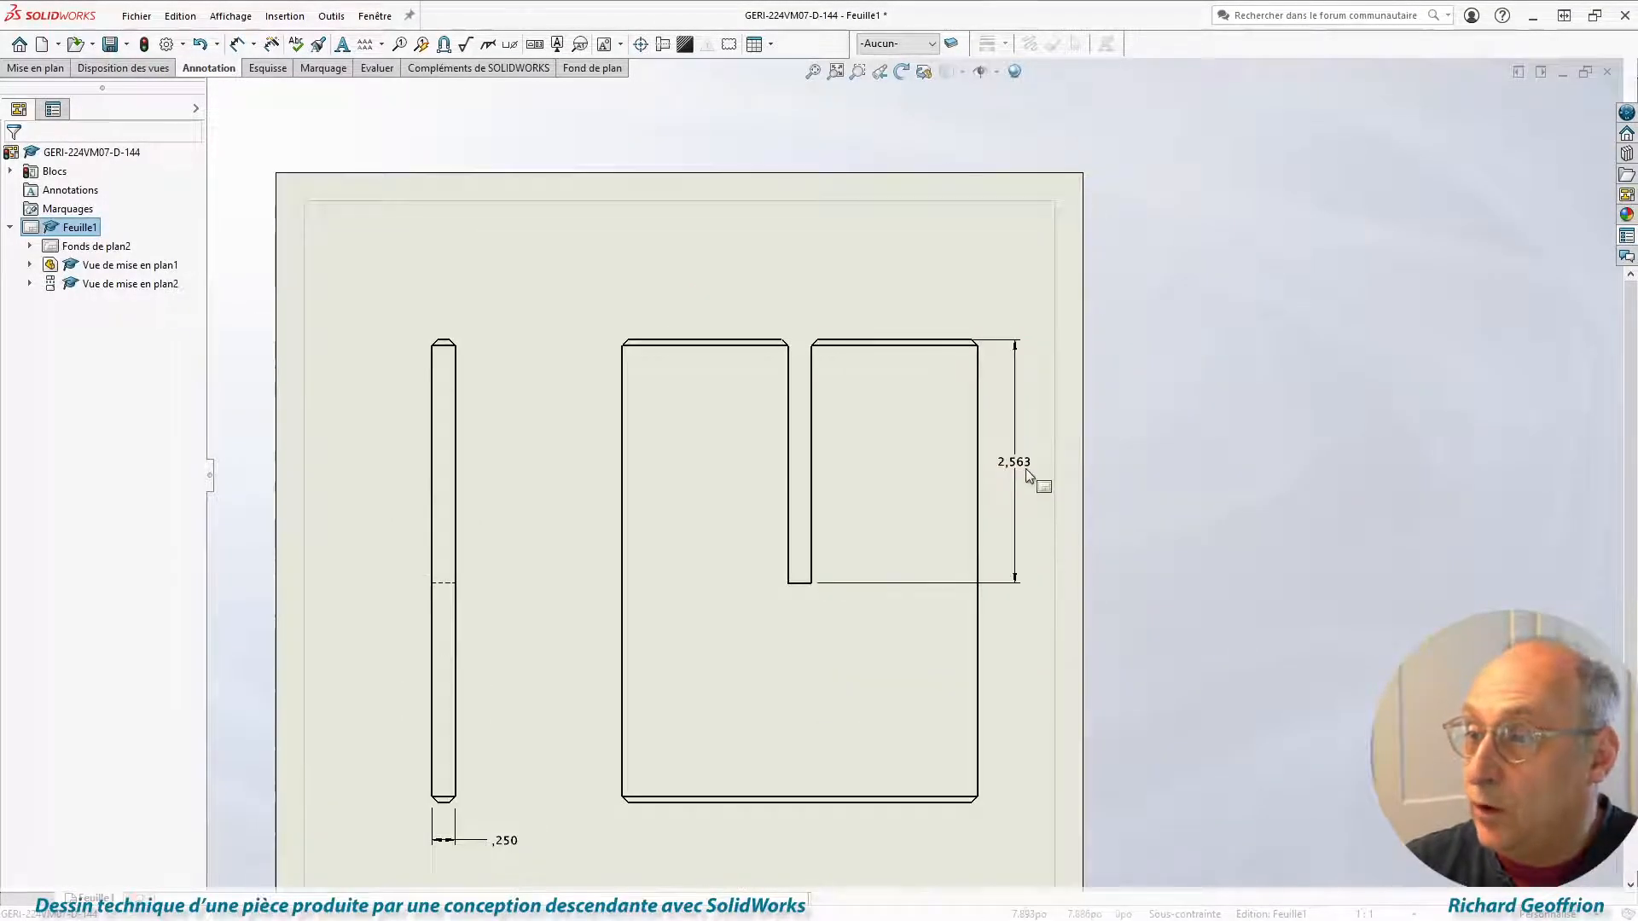
{"action": "left_click_drag", "start_coordinate": [1029, 467], "coordinate": [577, 490]}
{"action": "left_click_drag", "start_coordinate": [995, 529], "coordinate": [1025, 529]}
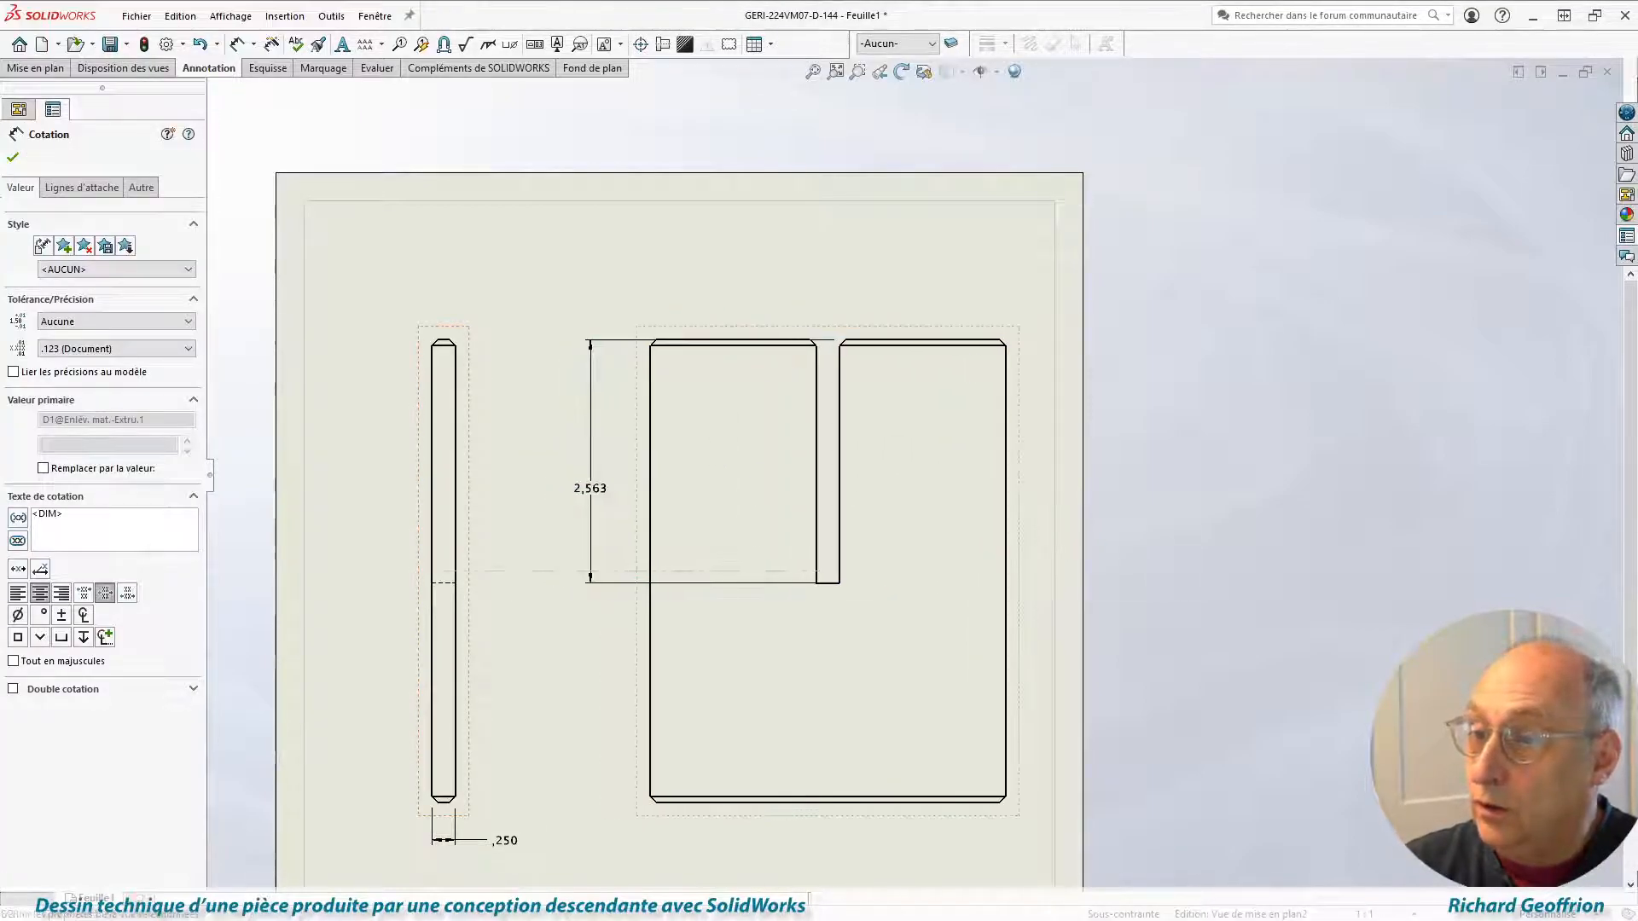
Try to open the slot-depth dimension's value for editing.
{"action": "left_click", "coordinate": [593, 483]}
{"action": "scroll", "coordinate": [597, 483], "scroll_direction": "down", "scroll_amount": 3}
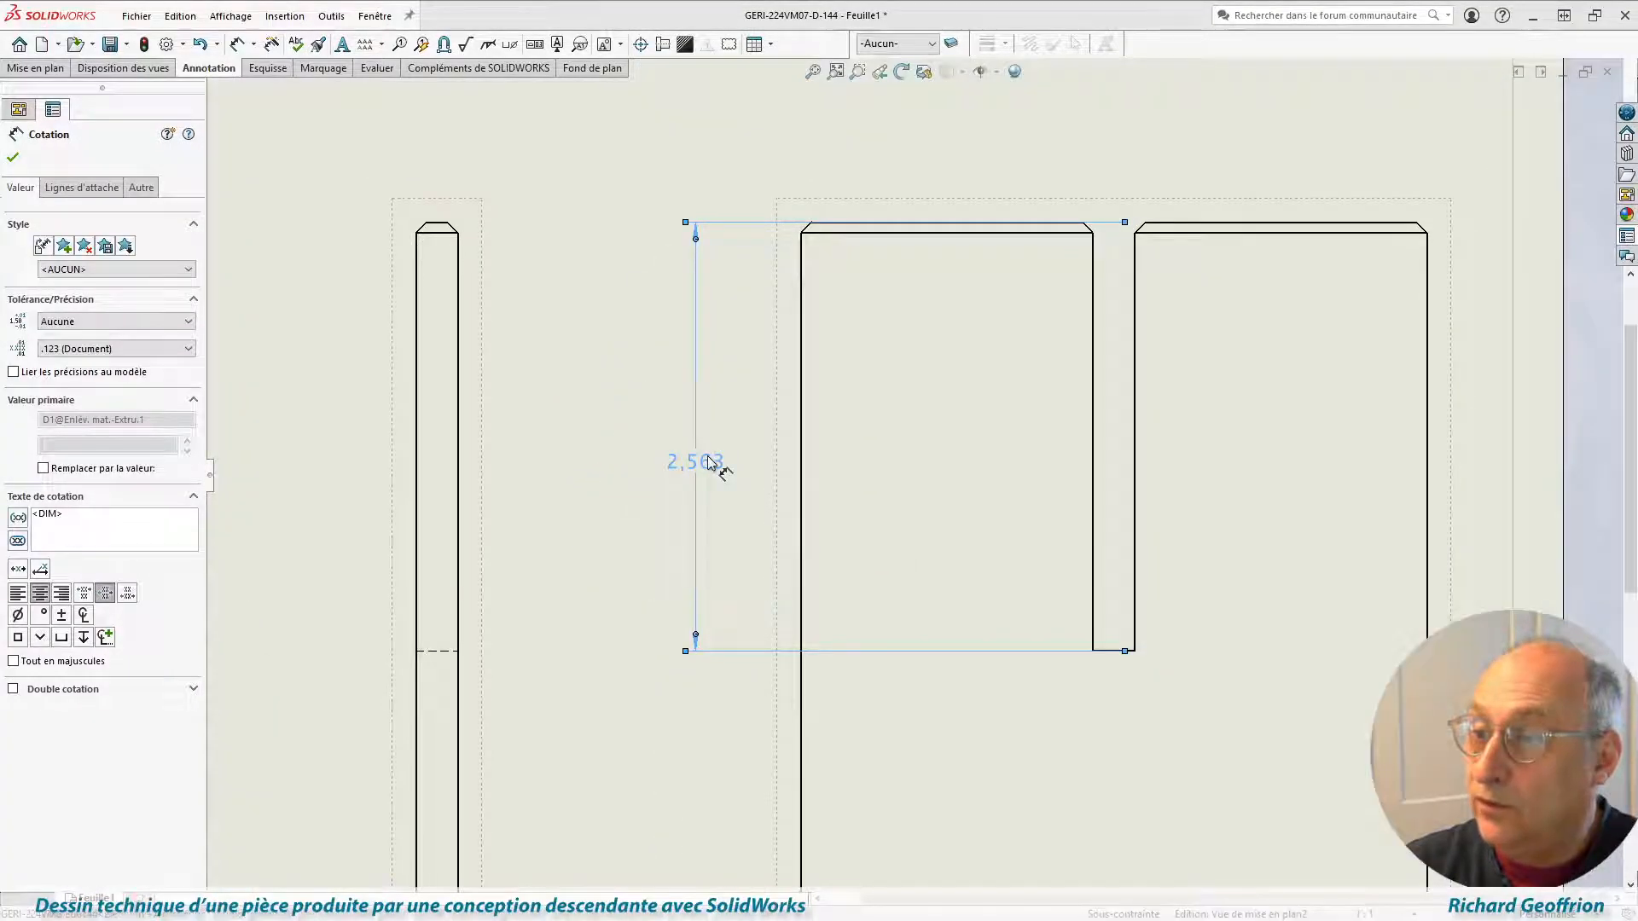
{"action": "double_click", "coordinate": [708, 463]}
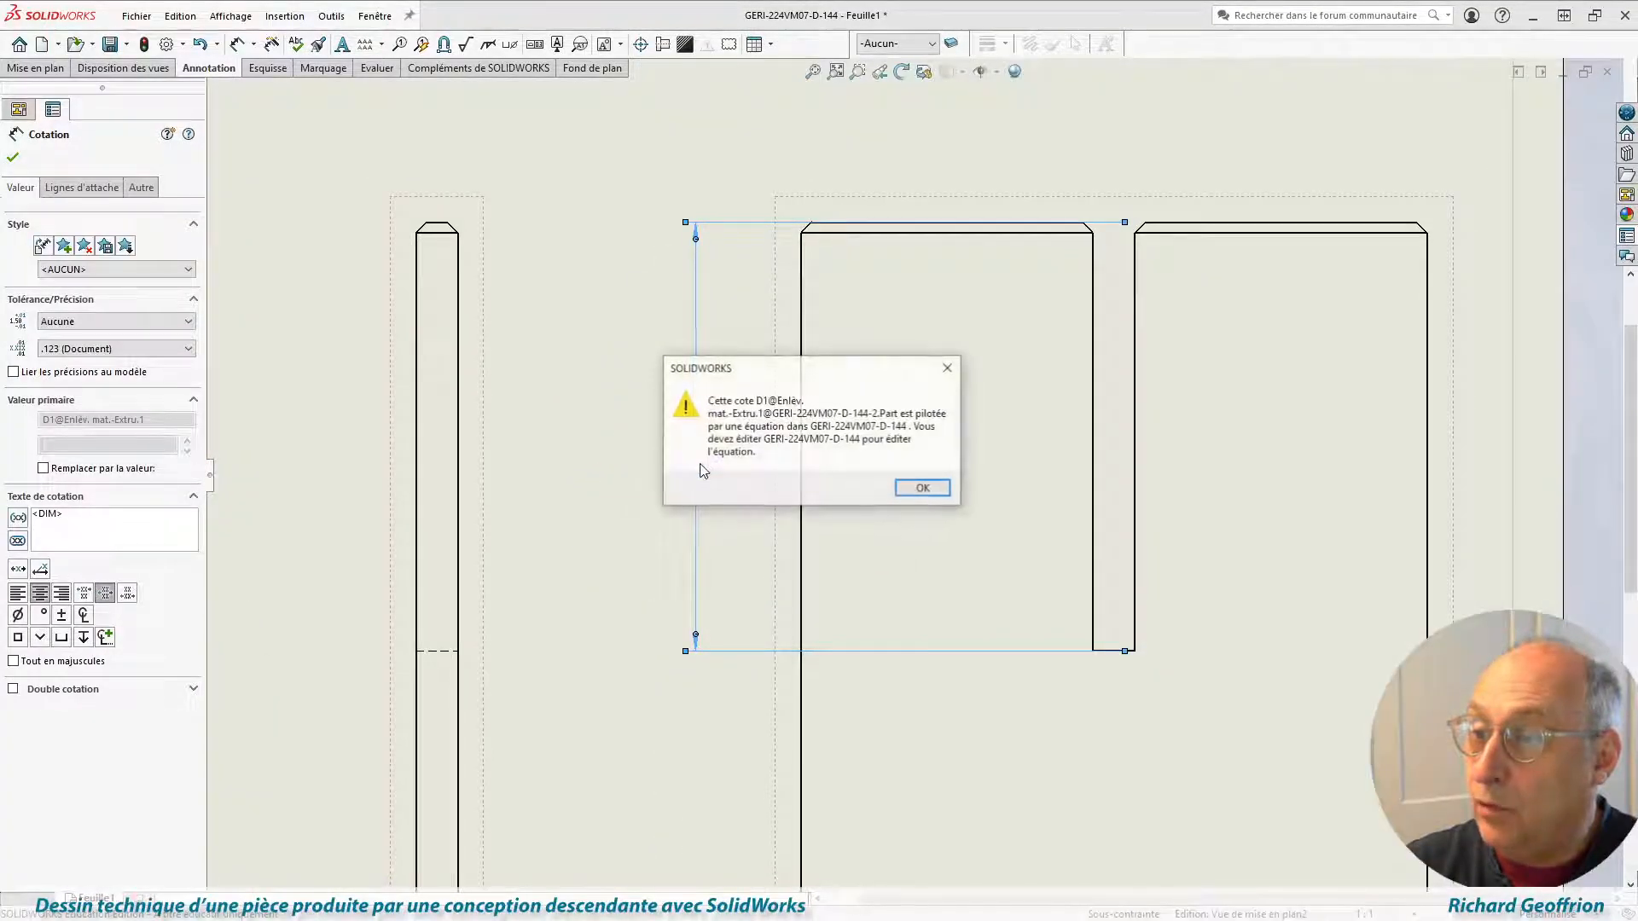
{"action": "left_click", "coordinate": [923, 488]}
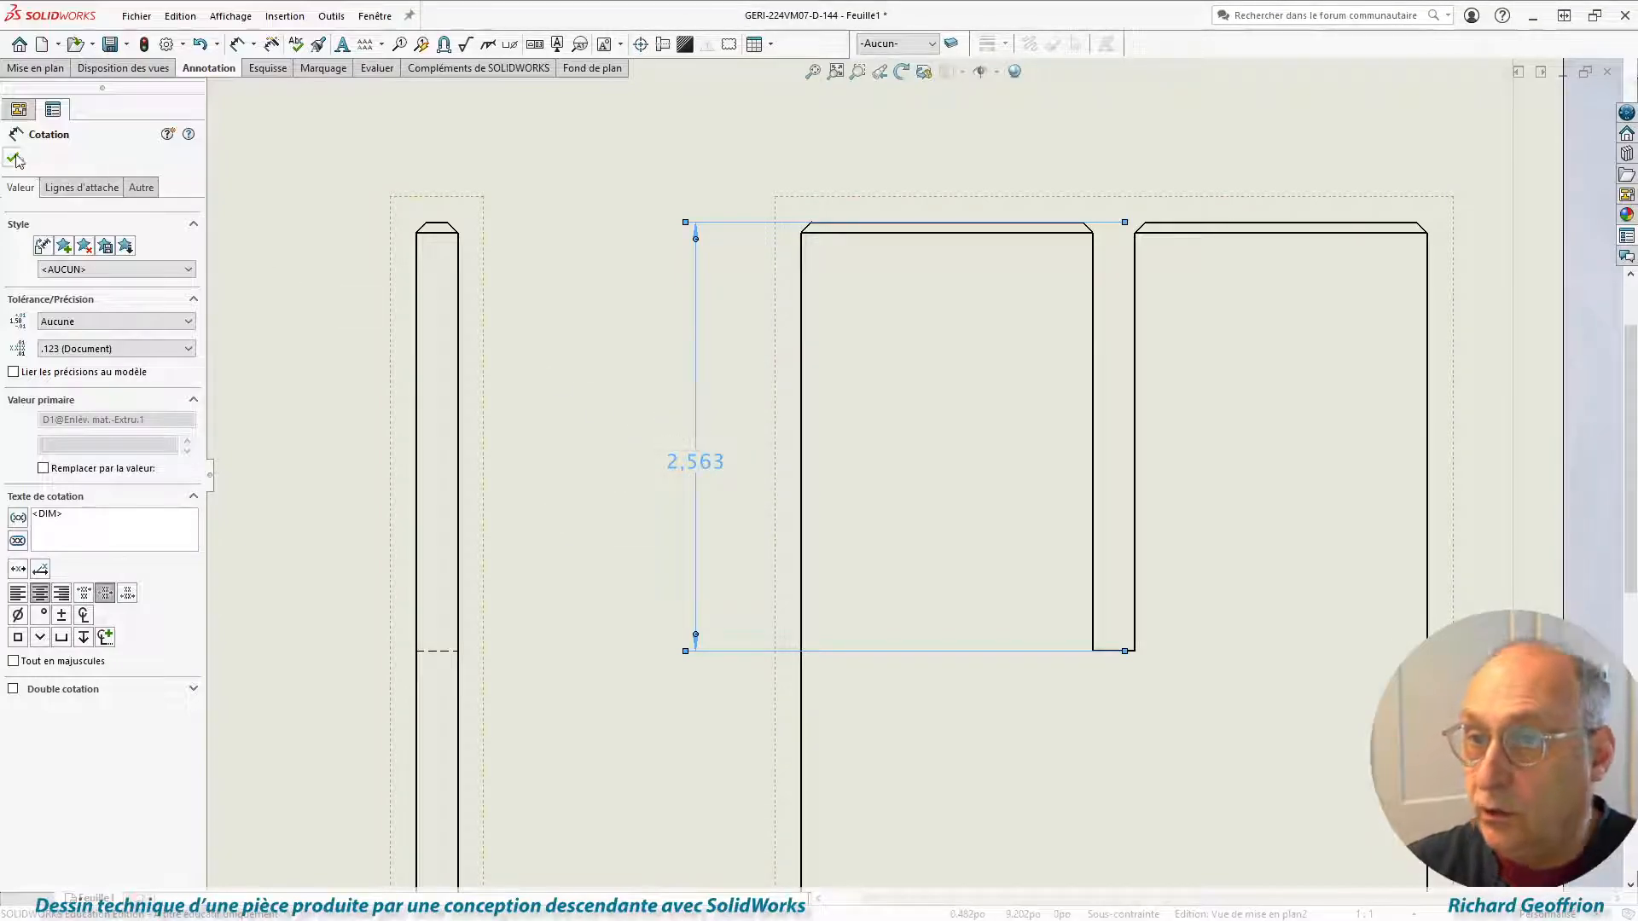
{"action": "left_click", "coordinate": [618, 337]}
Shorten both extension lines of the slot-depth dimension so they end just before the part's top edge and the slot bottom.
{"action": "left_click", "coordinate": [723, 461]}
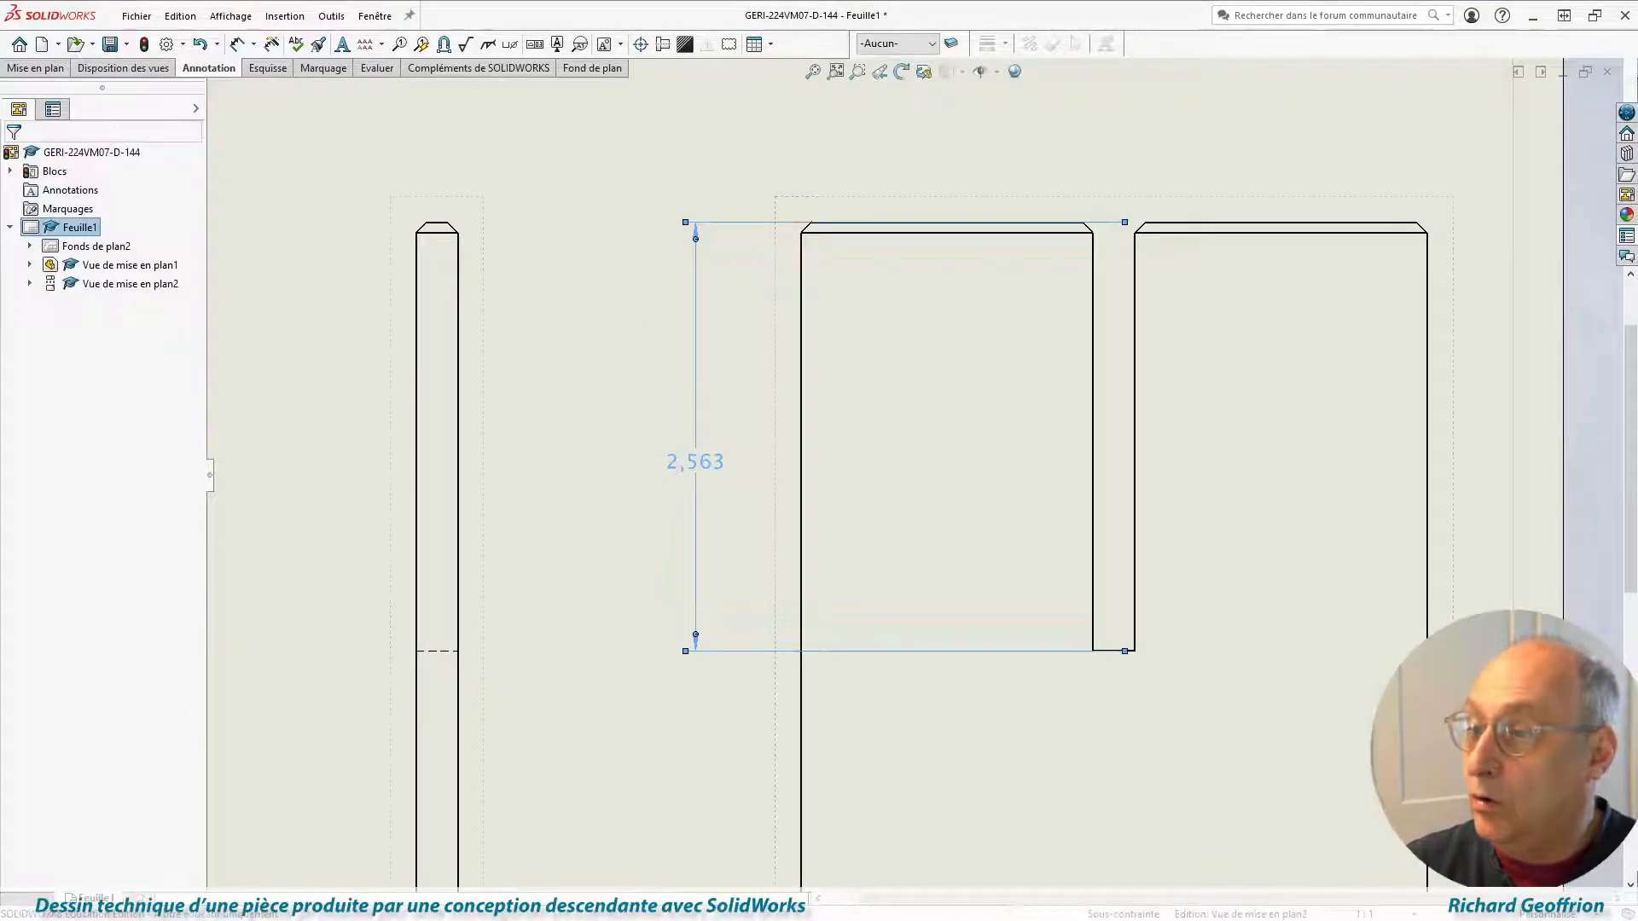
{"action": "left_click_drag", "start_coordinate": [1124, 222], "coordinate": [793, 224]}
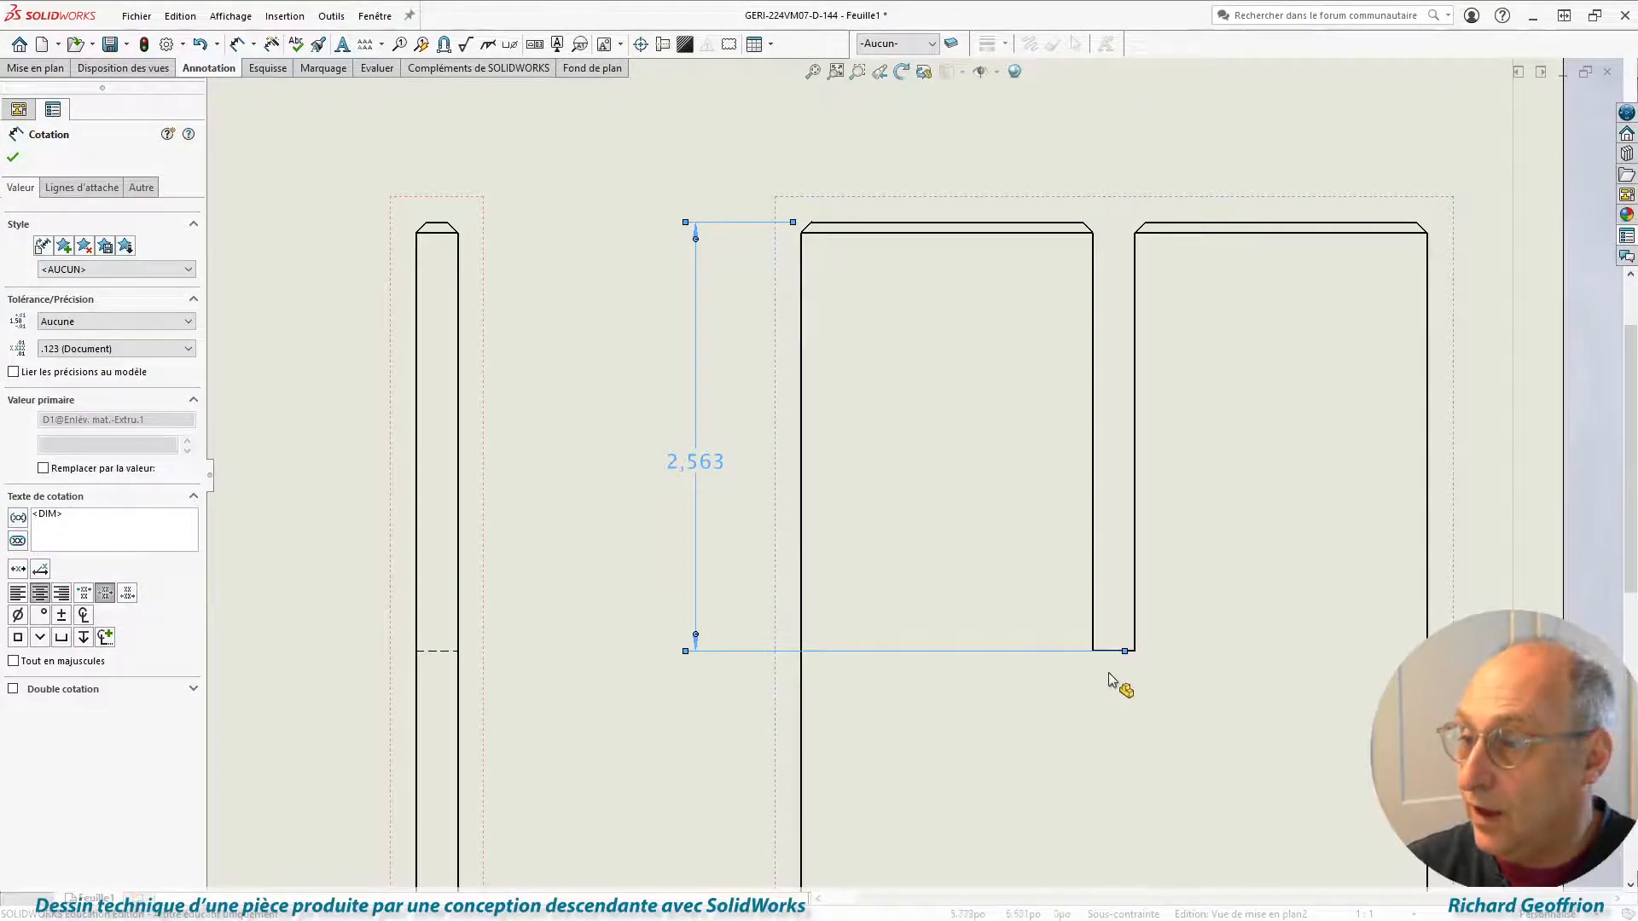
{"action": "left_click_drag", "start_coordinate": [1123, 651], "coordinate": [1070, 655]}
{"action": "left_click", "coordinate": [607, 635]}
{"action": "scroll", "coordinate": [788, 534], "scroll_direction": "up", "scroll_amount": 3}
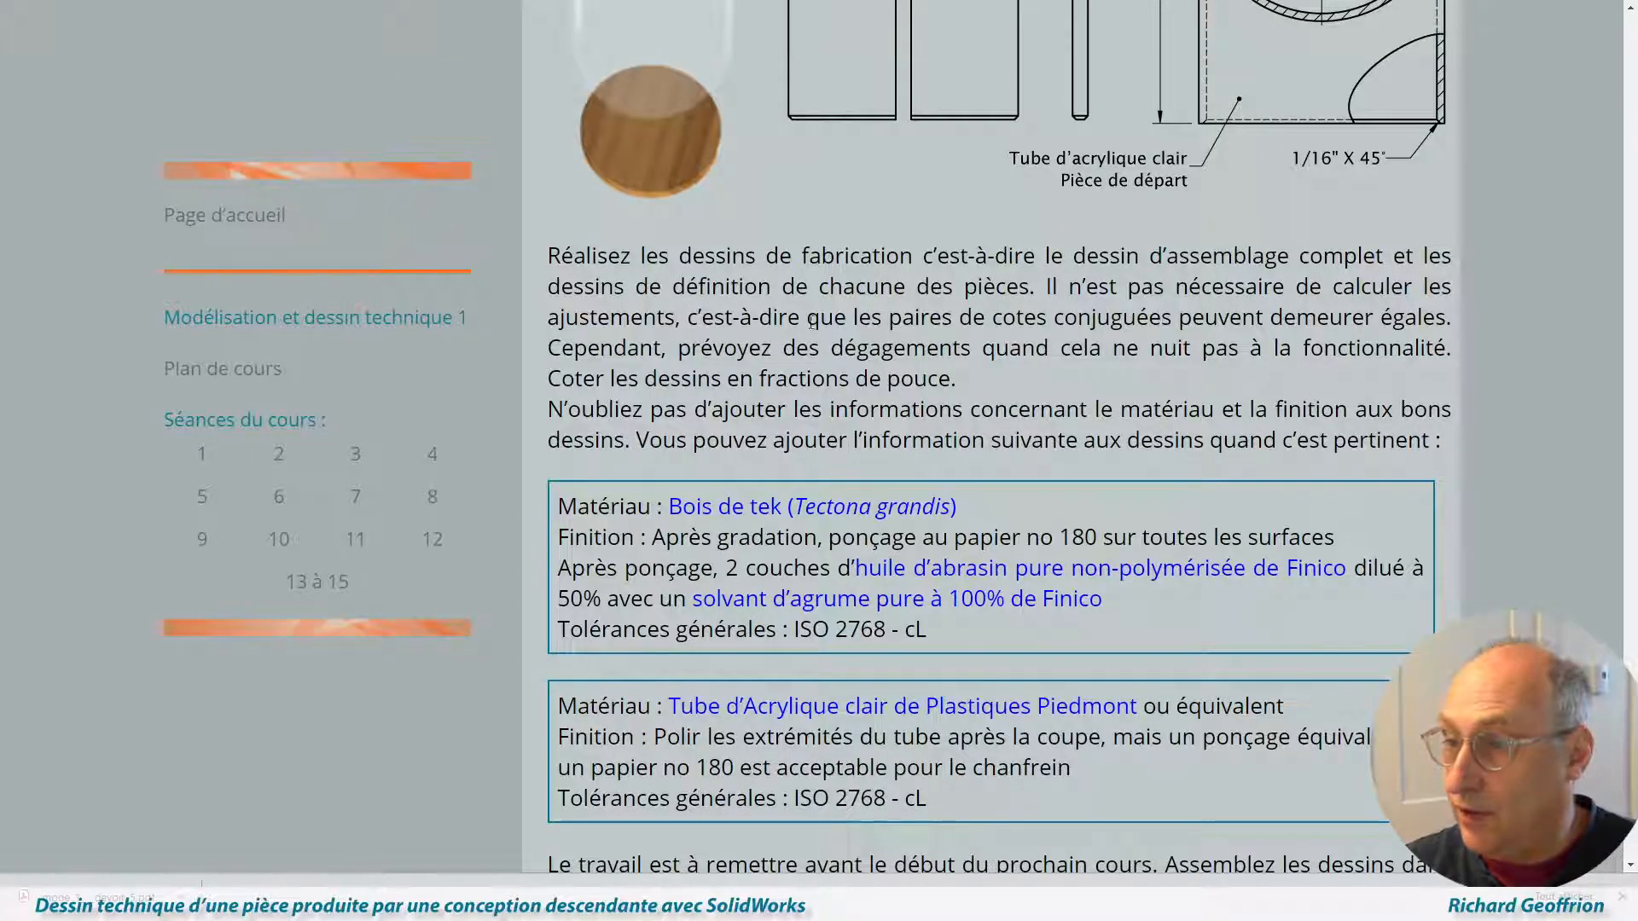
Review the instruction "Coter les dessins en fractions de pouce" on the course web page, and return to the SOLIDWORKS drawing.
{"action": "left_click_drag", "start_coordinate": [547, 378], "coordinate": [950, 378]}
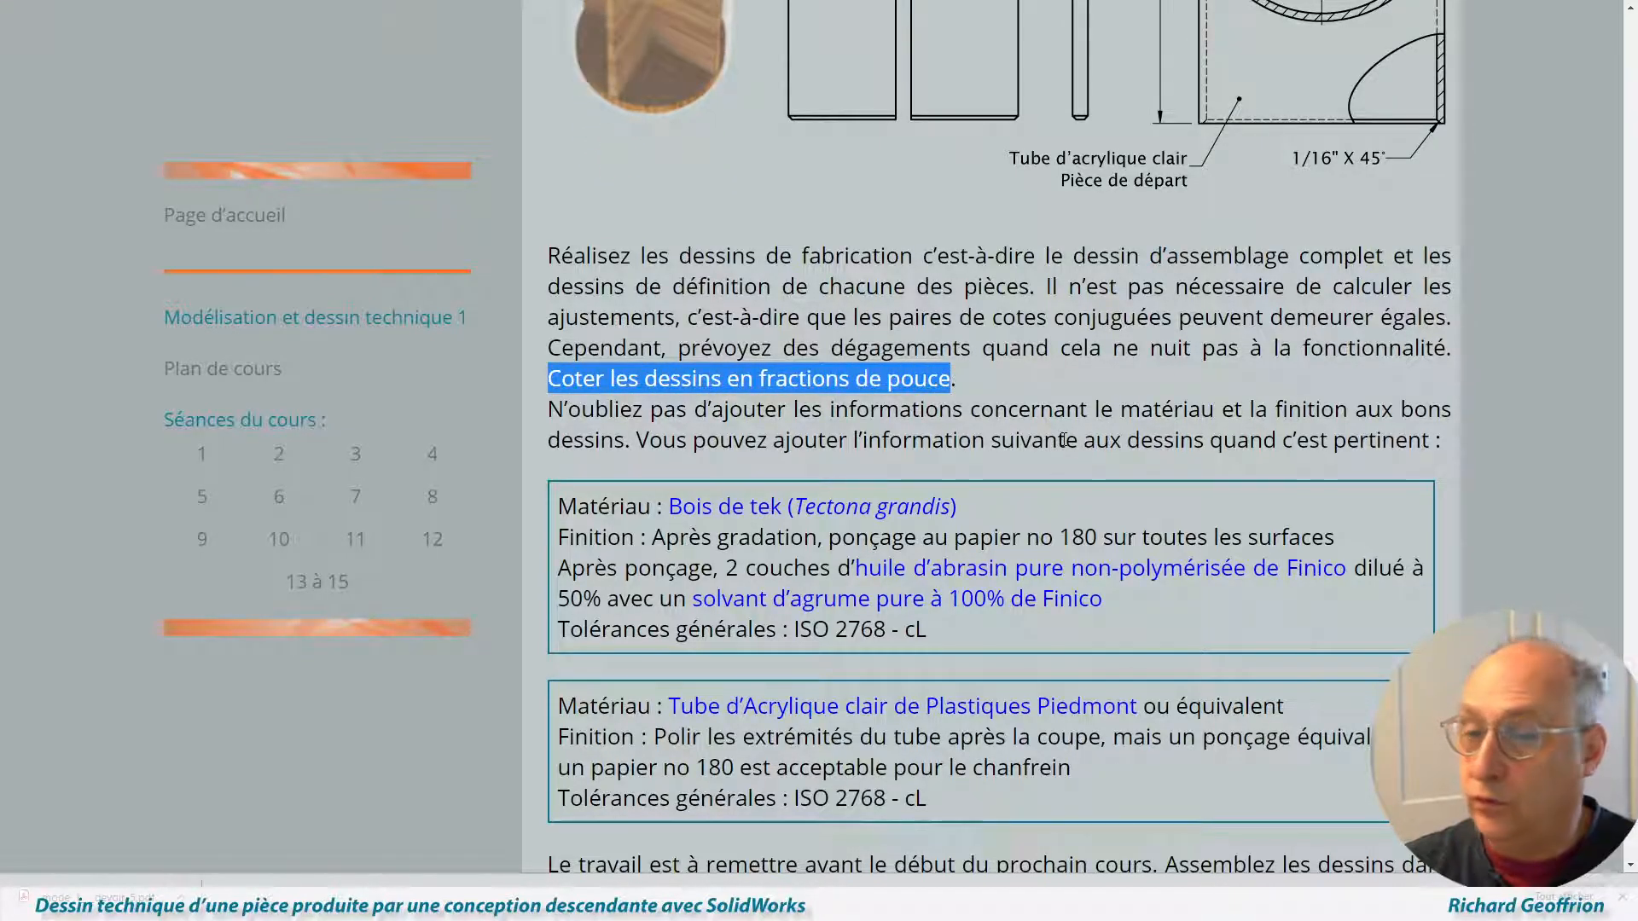
{"action": "left_click", "coordinate": [1002, 388]}
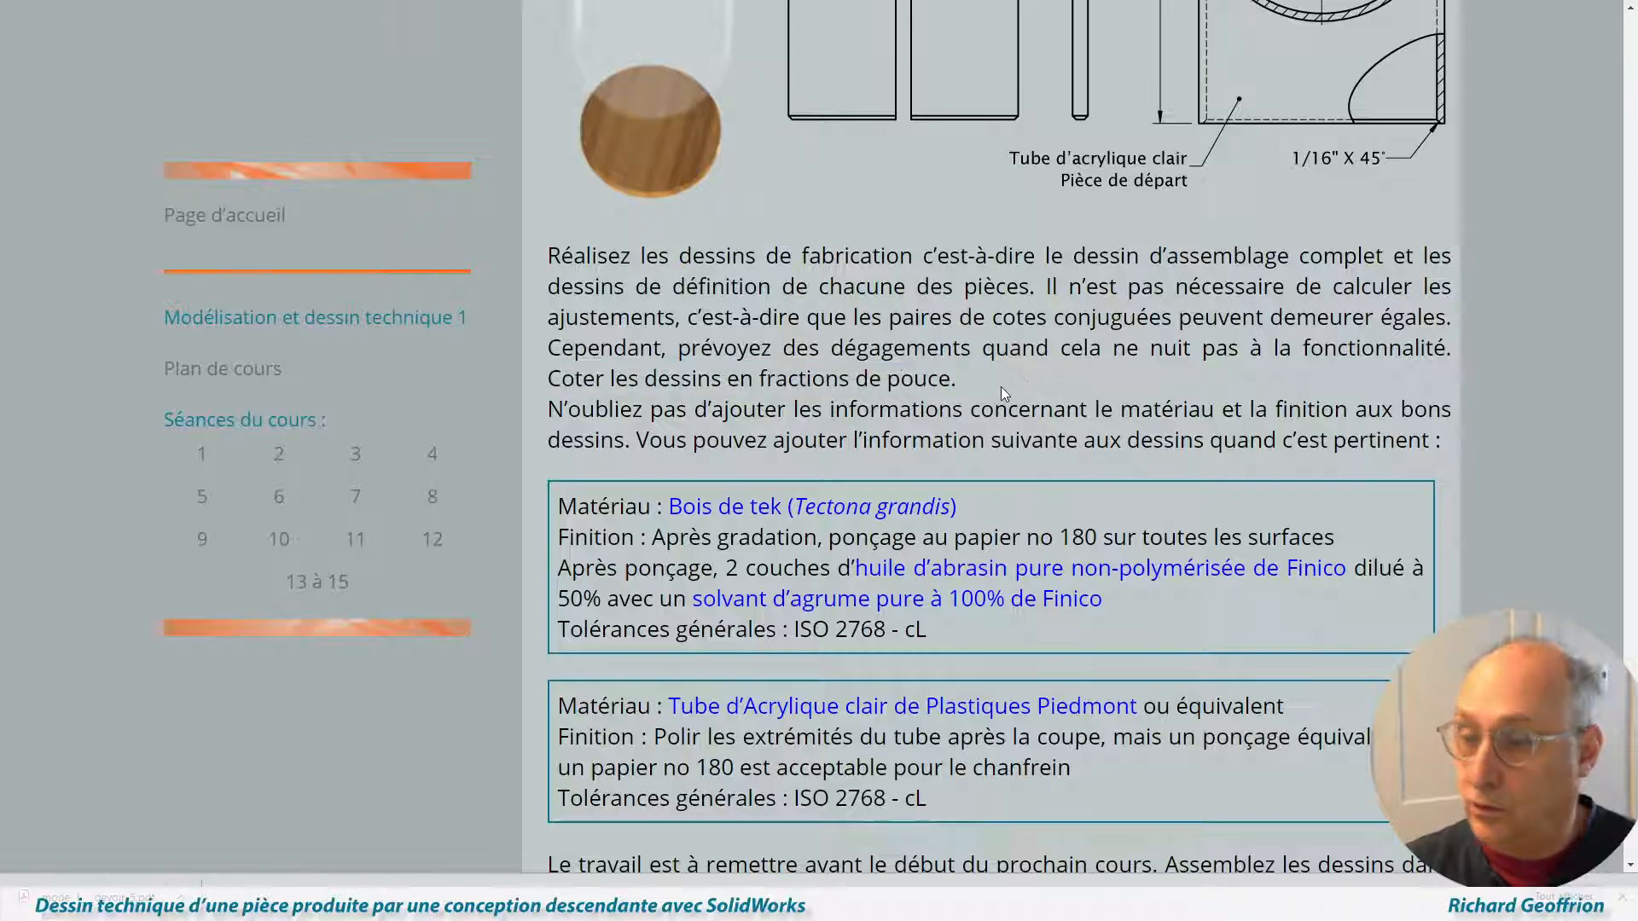
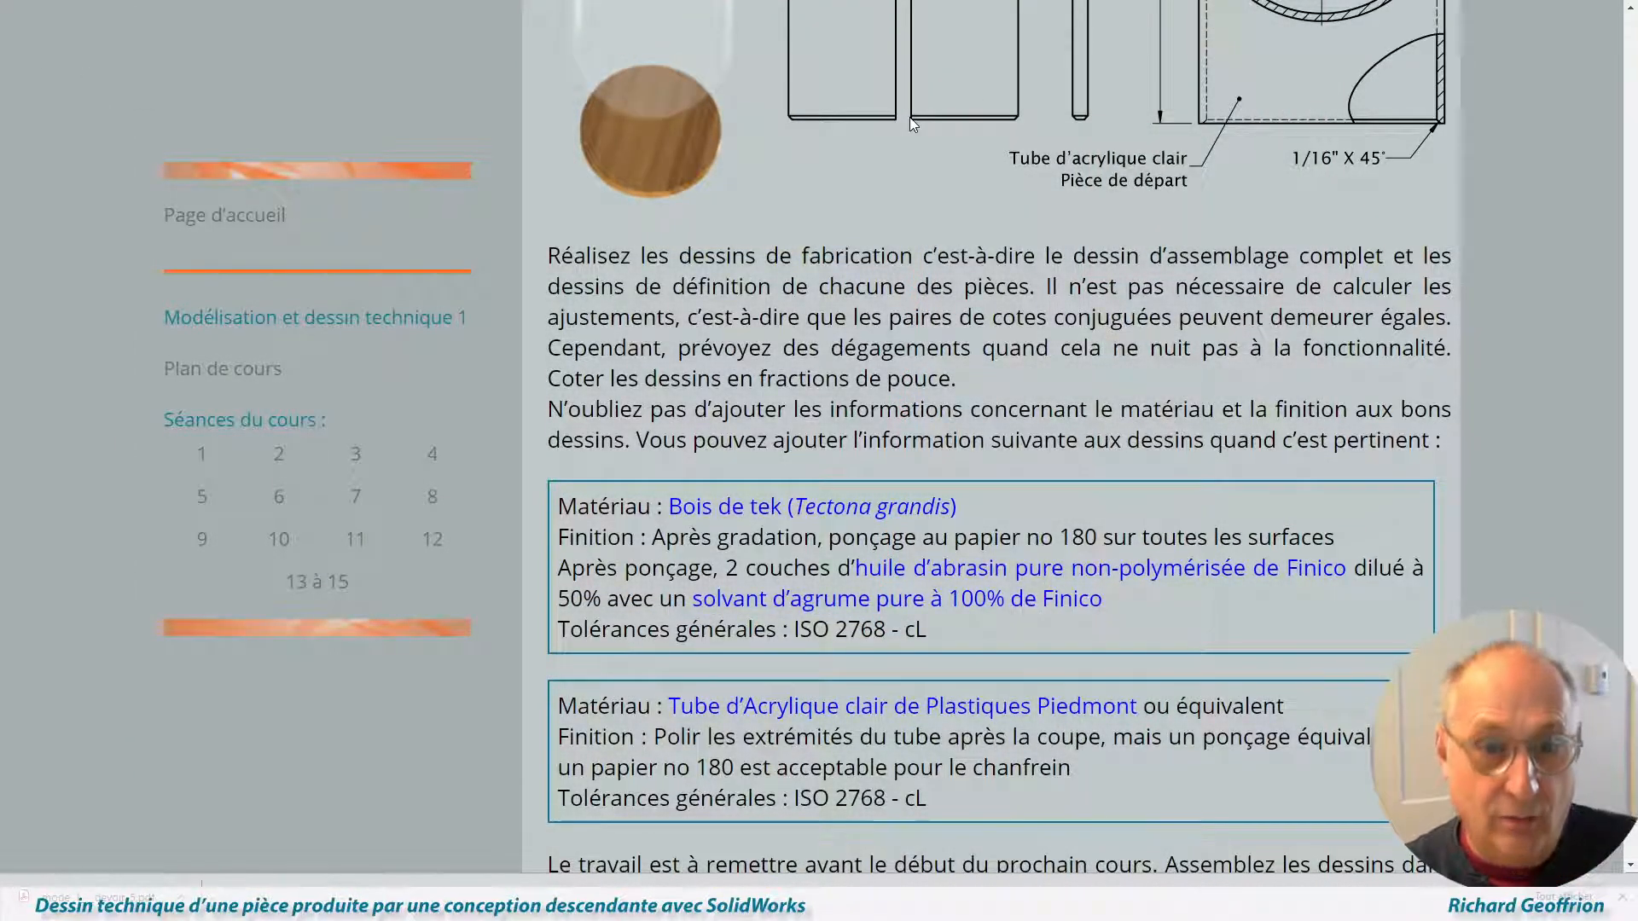
{"action": "key", "text": "alt+Tab"}
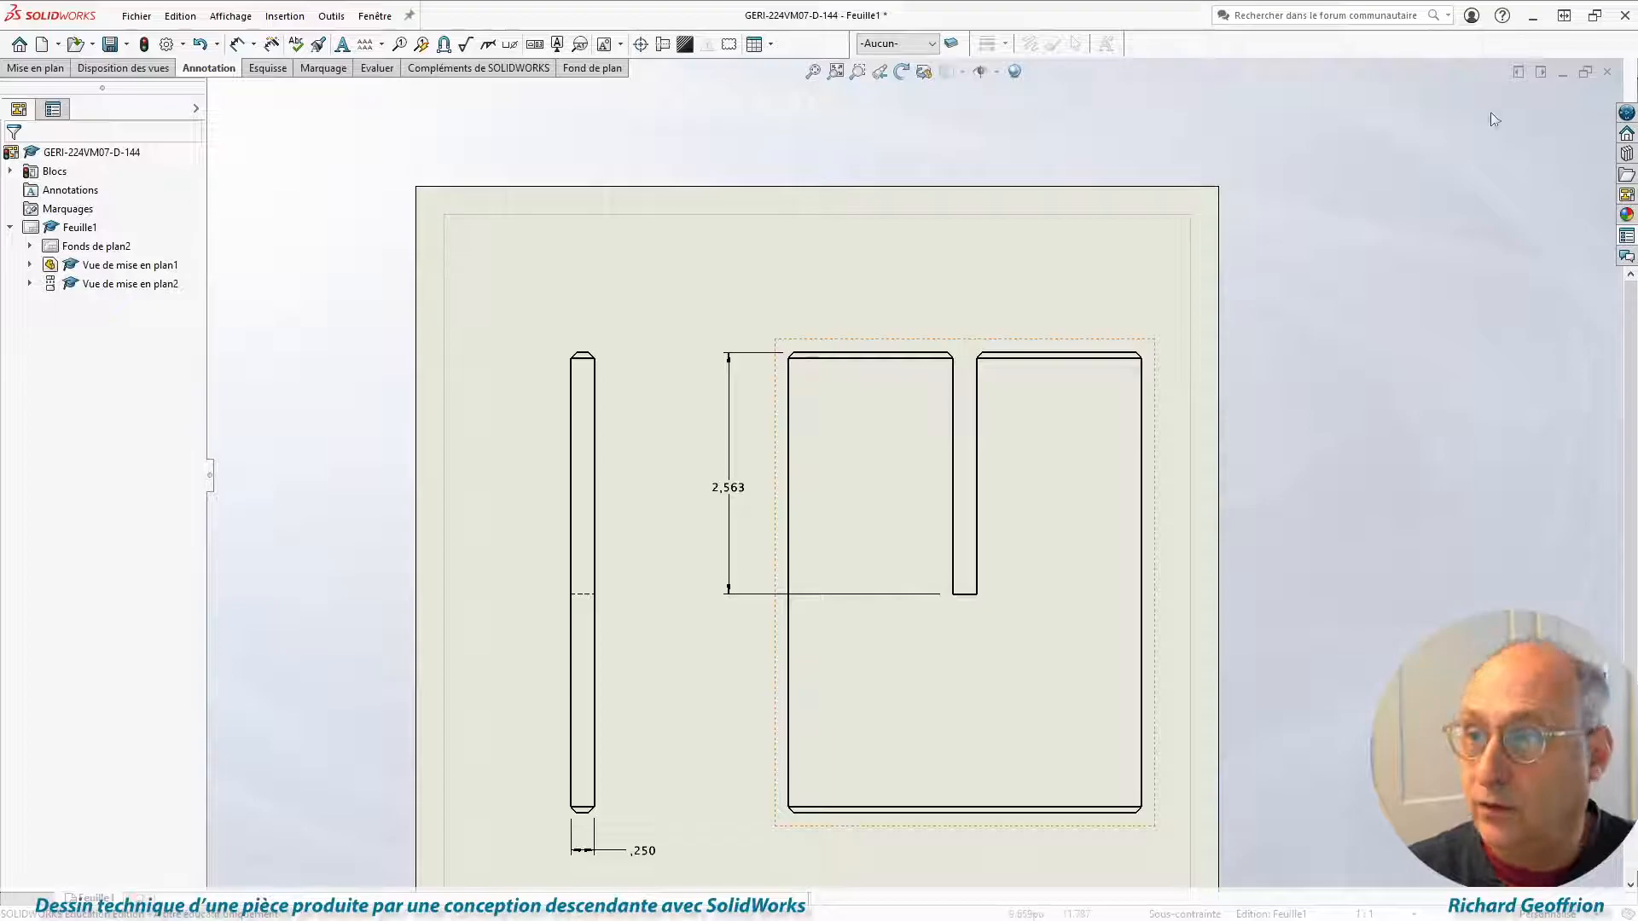
Set the drawing's document length units to inches shown as fractions with a denominator of 64.
{"action": "left_click", "coordinate": [624, 225]}
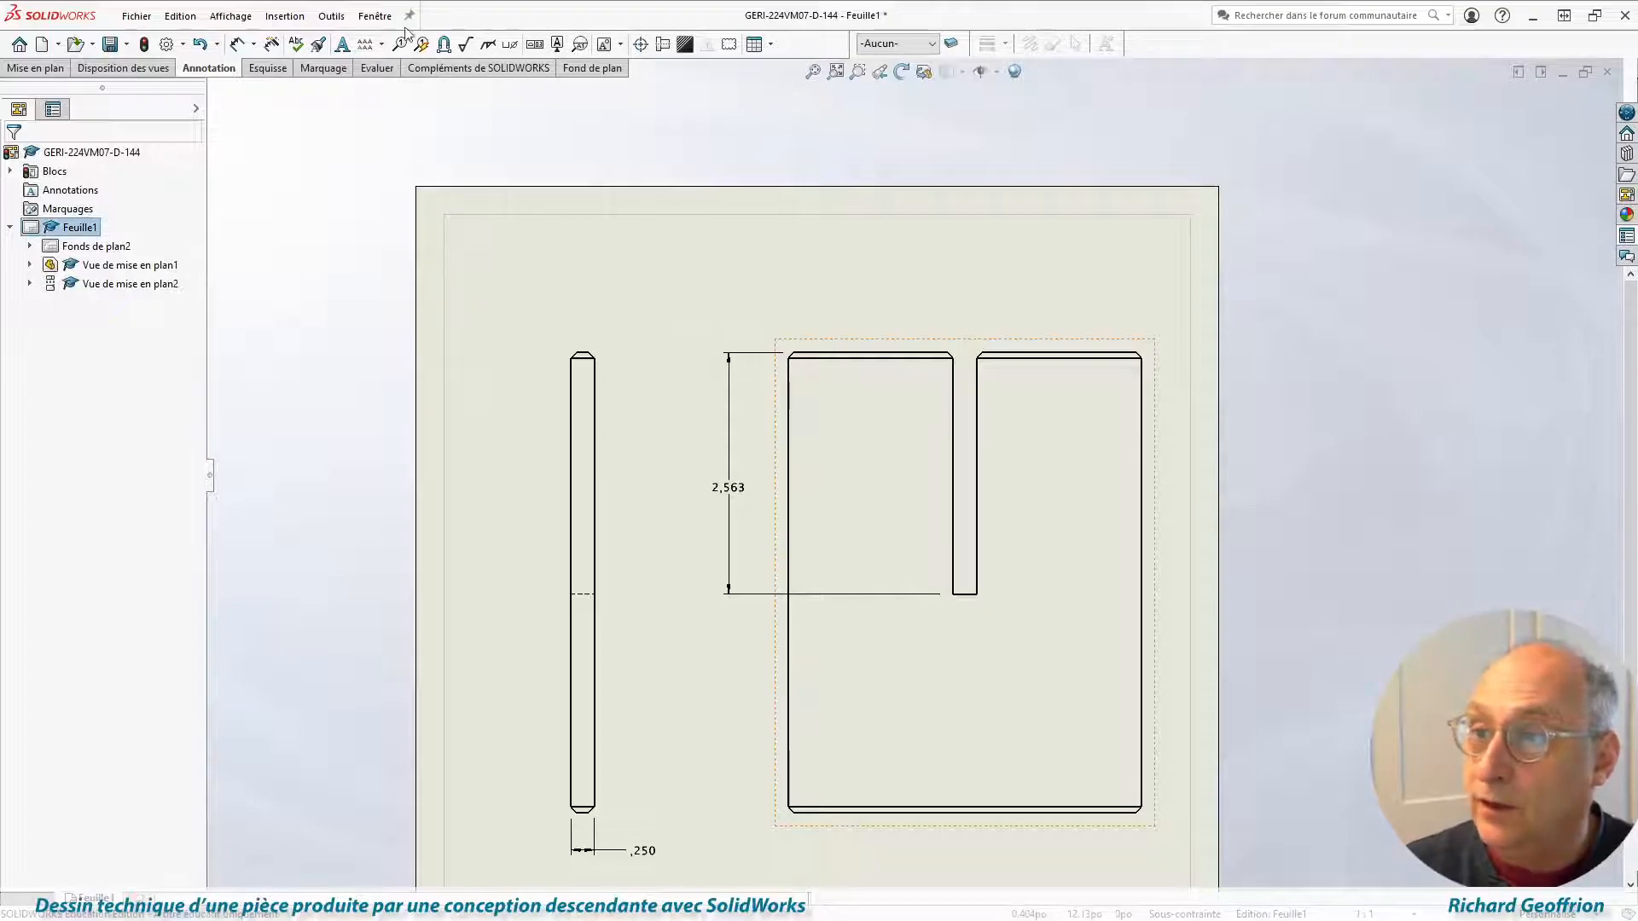
{"action": "left_click", "coordinate": [331, 17]}
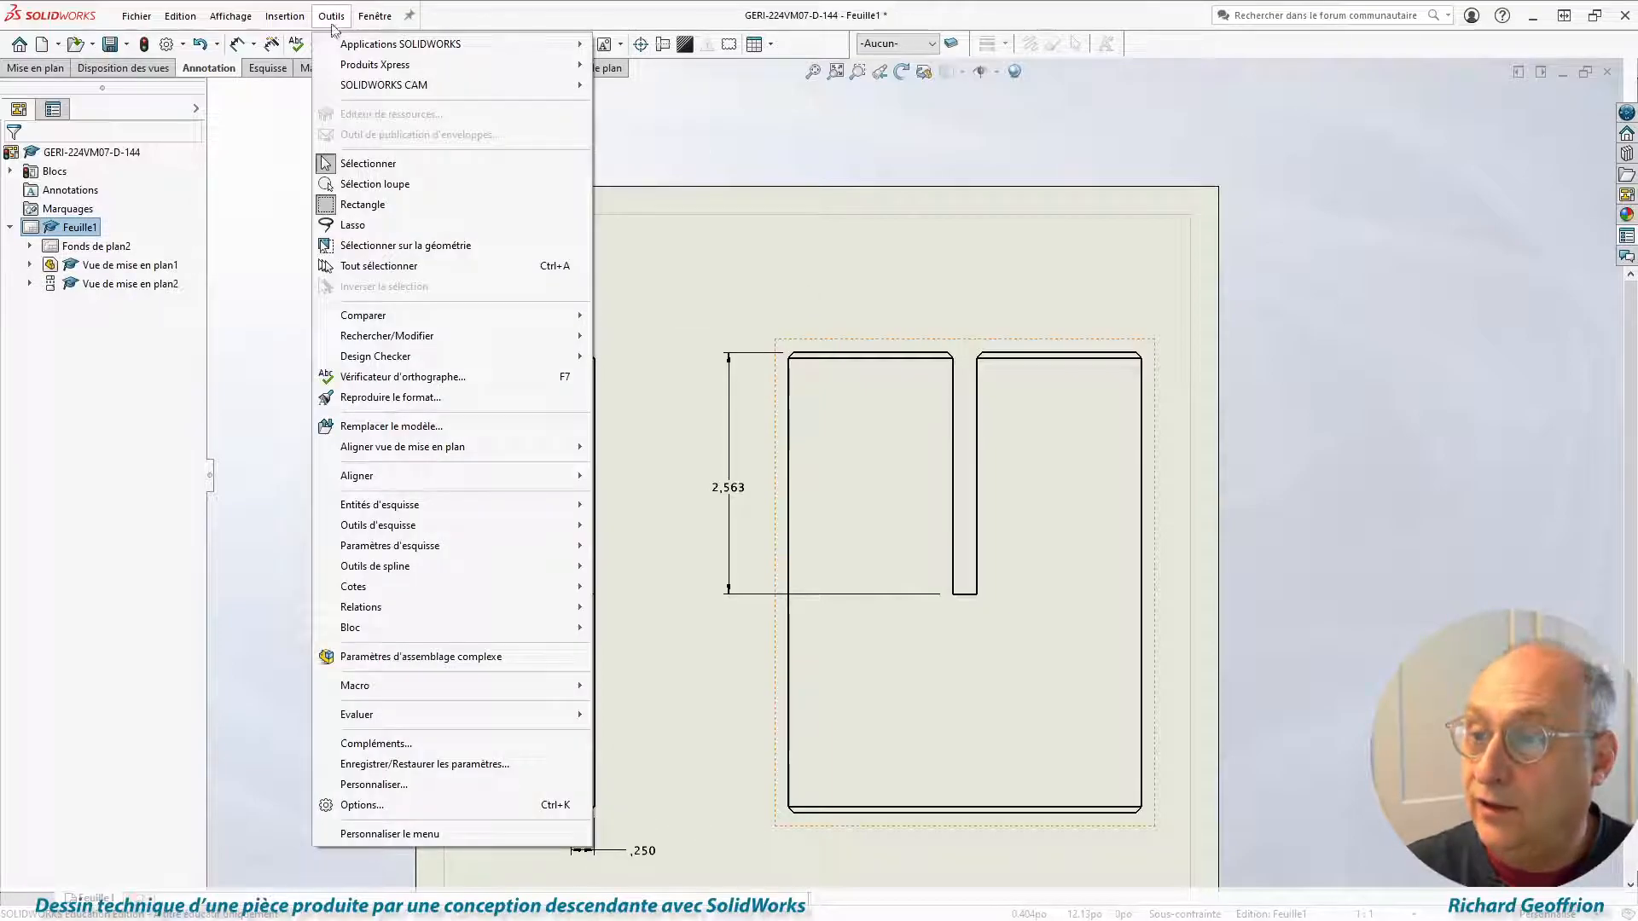
{"action": "left_click", "coordinate": [360, 804]}
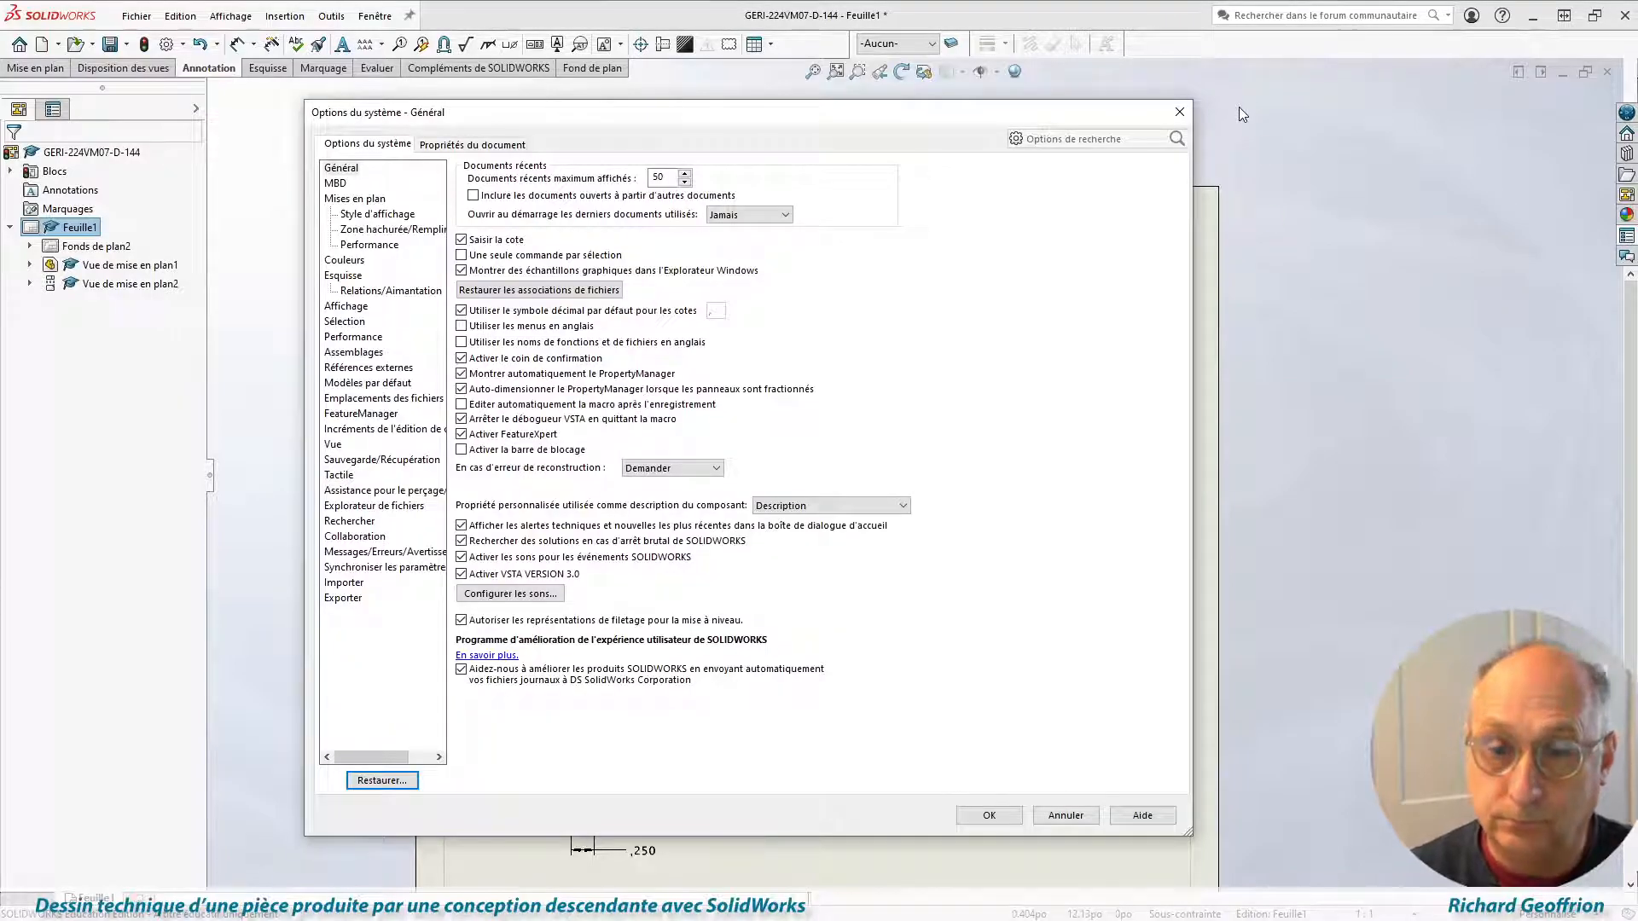
{"action": "left_click", "coordinate": [483, 146]}
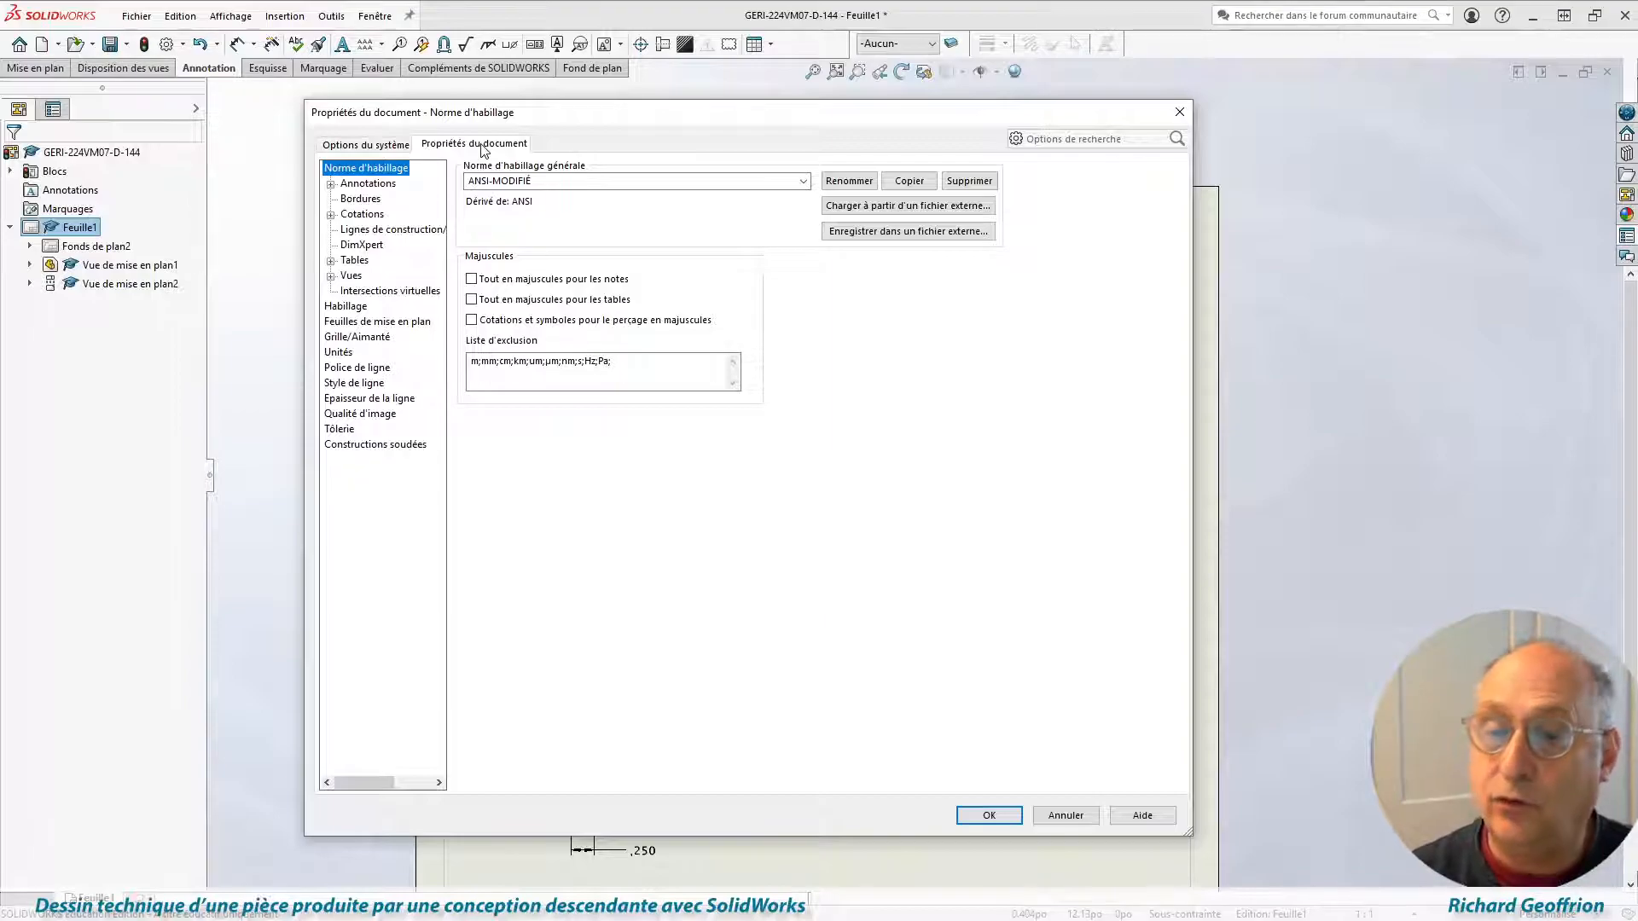
{"action": "left_click", "coordinate": [339, 353]}
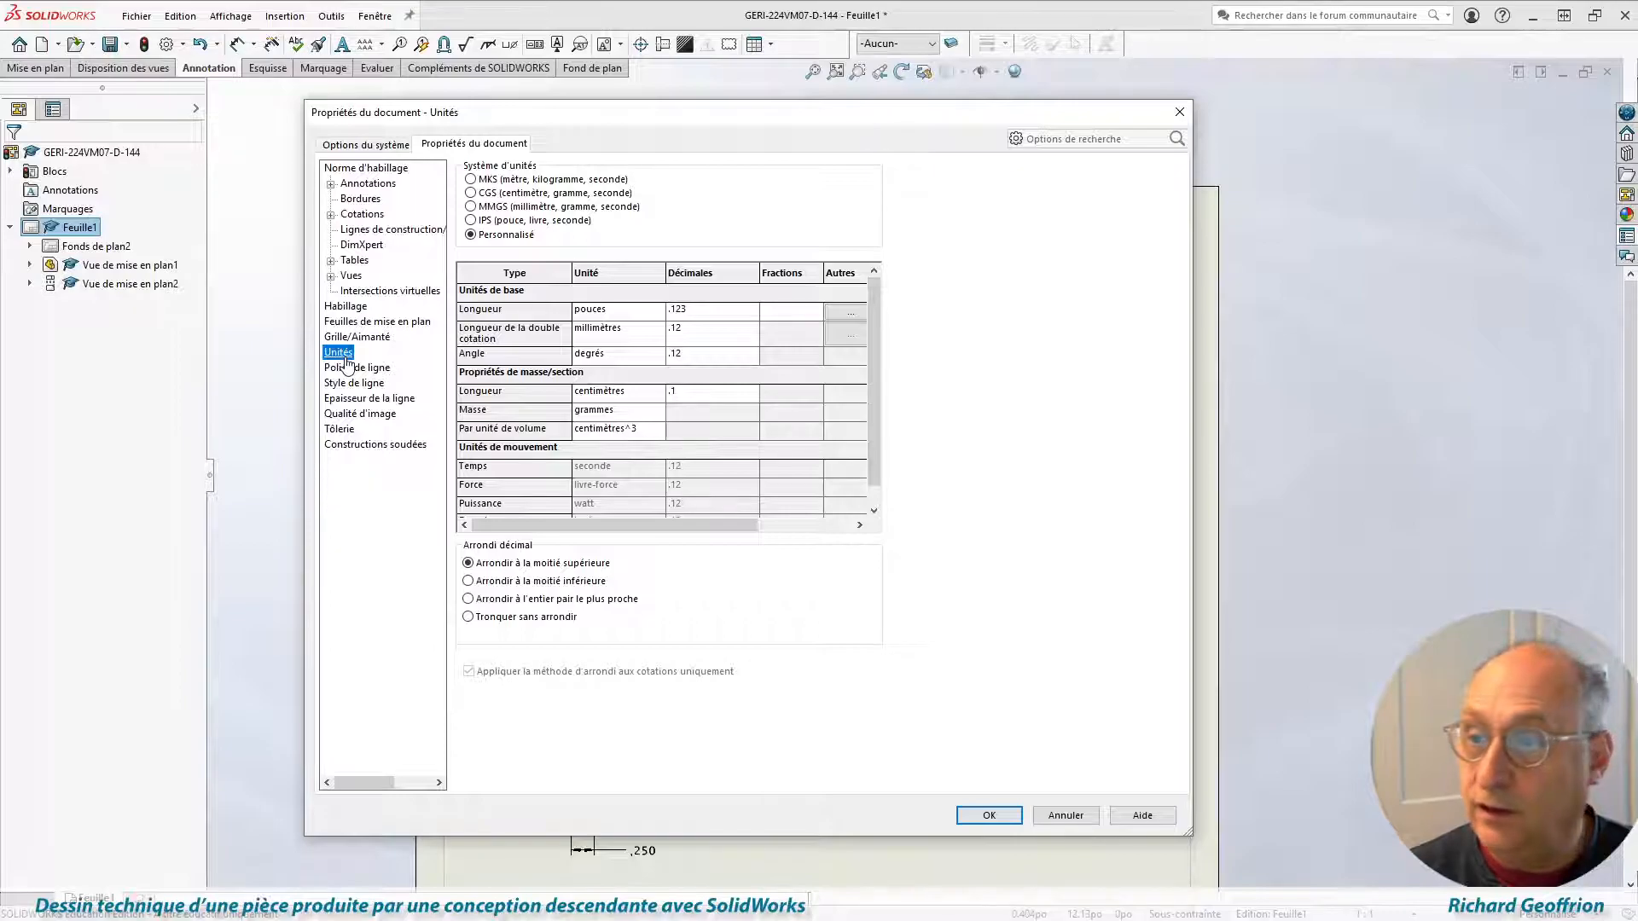
{"action": "left_click", "coordinate": [790, 310]}
{"action": "type", "text": "8"}
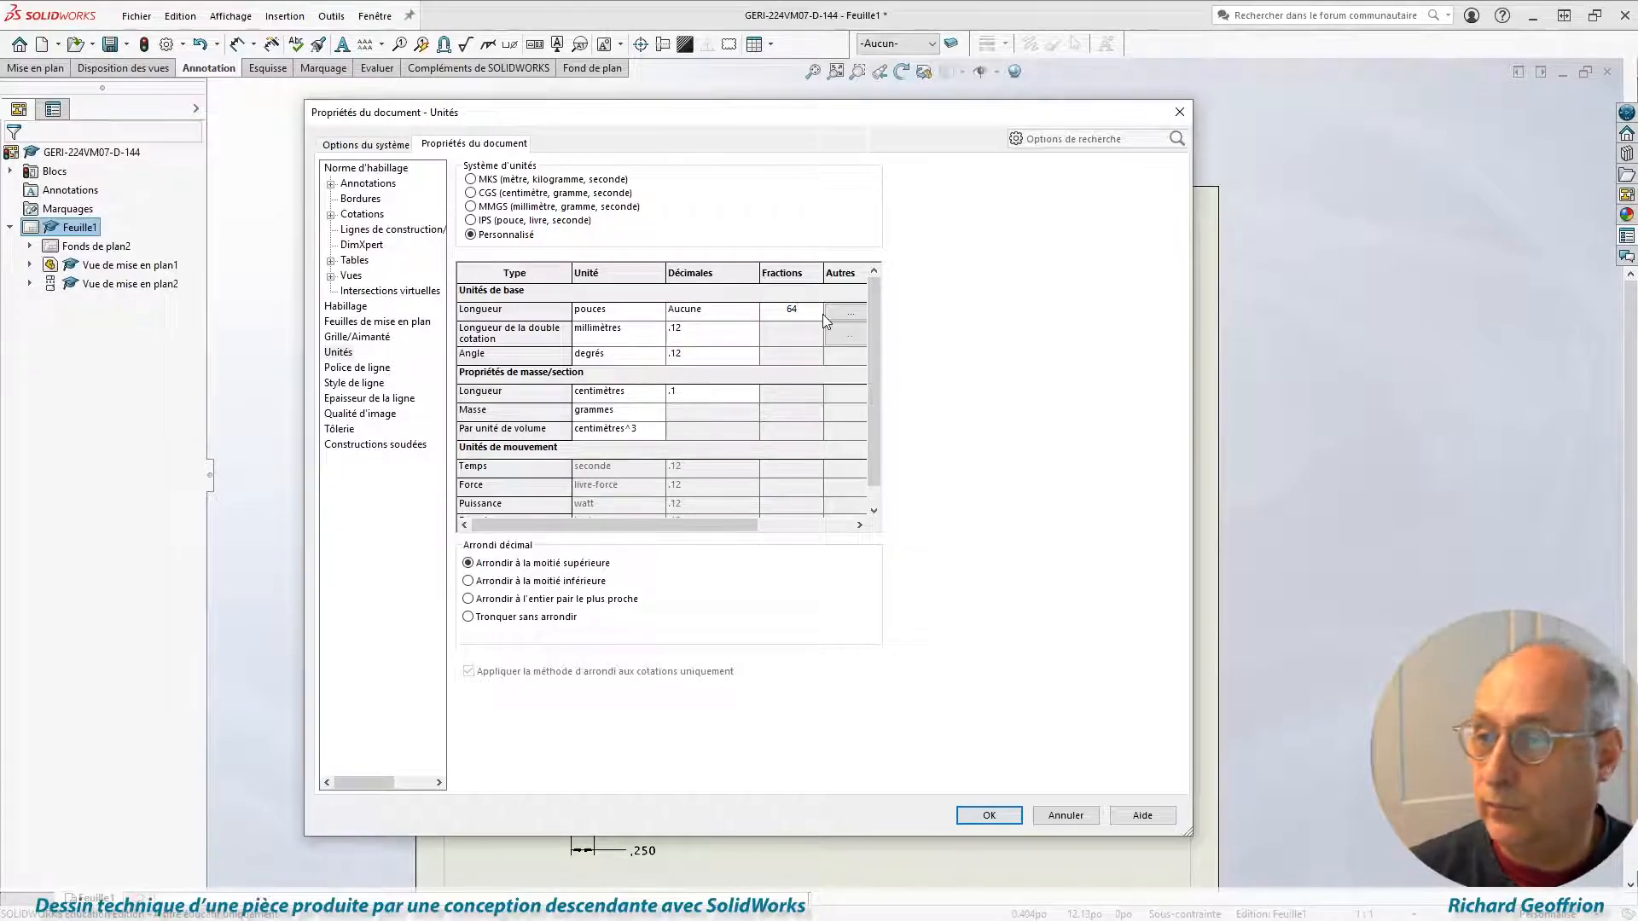
Enable rounding to the nearest fraction for the length unit and apply the document properties.
{"action": "left_click", "coordinate": [846, 312]}
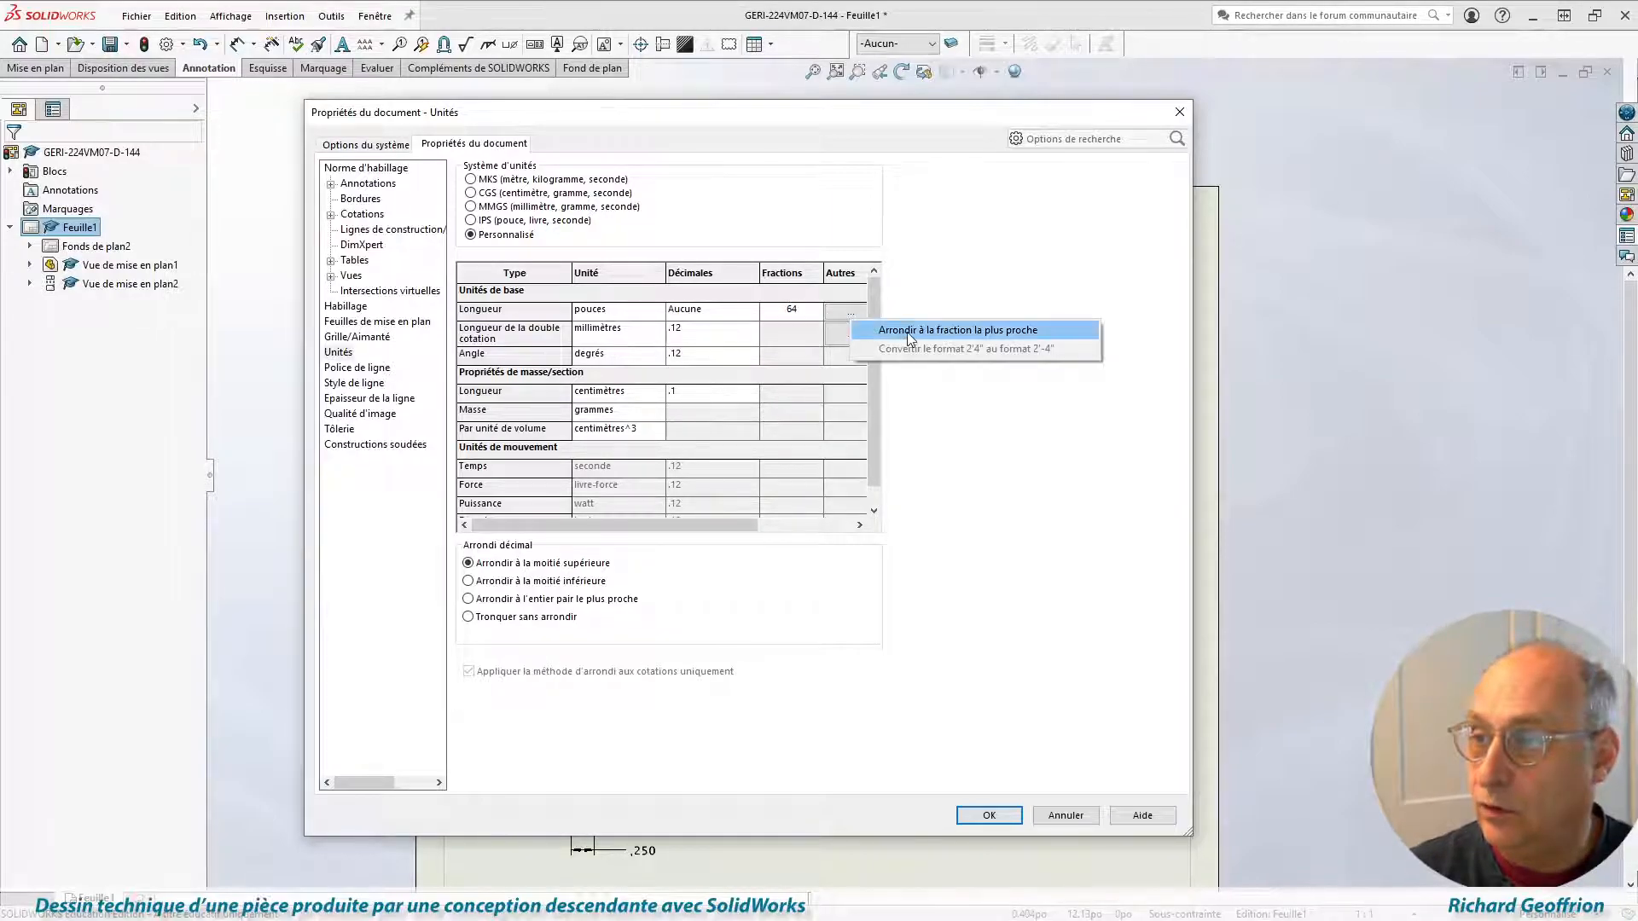
{"action": "left_click", "coordinate": [913, 331]}
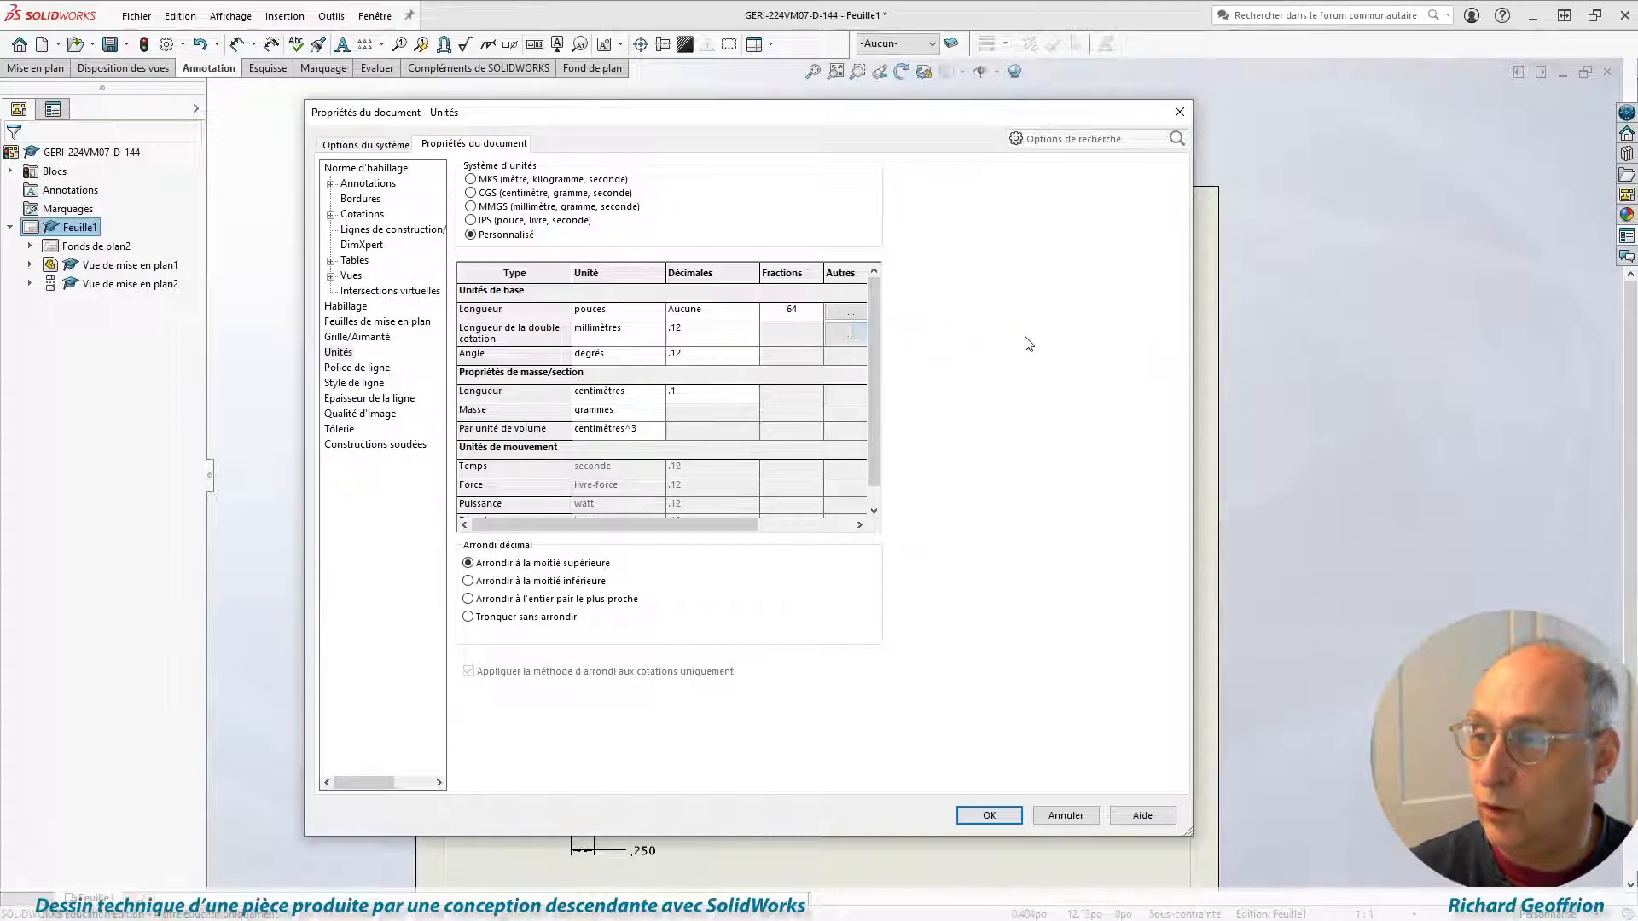
{"action": "left_click", "coordinate": [850, 312]}
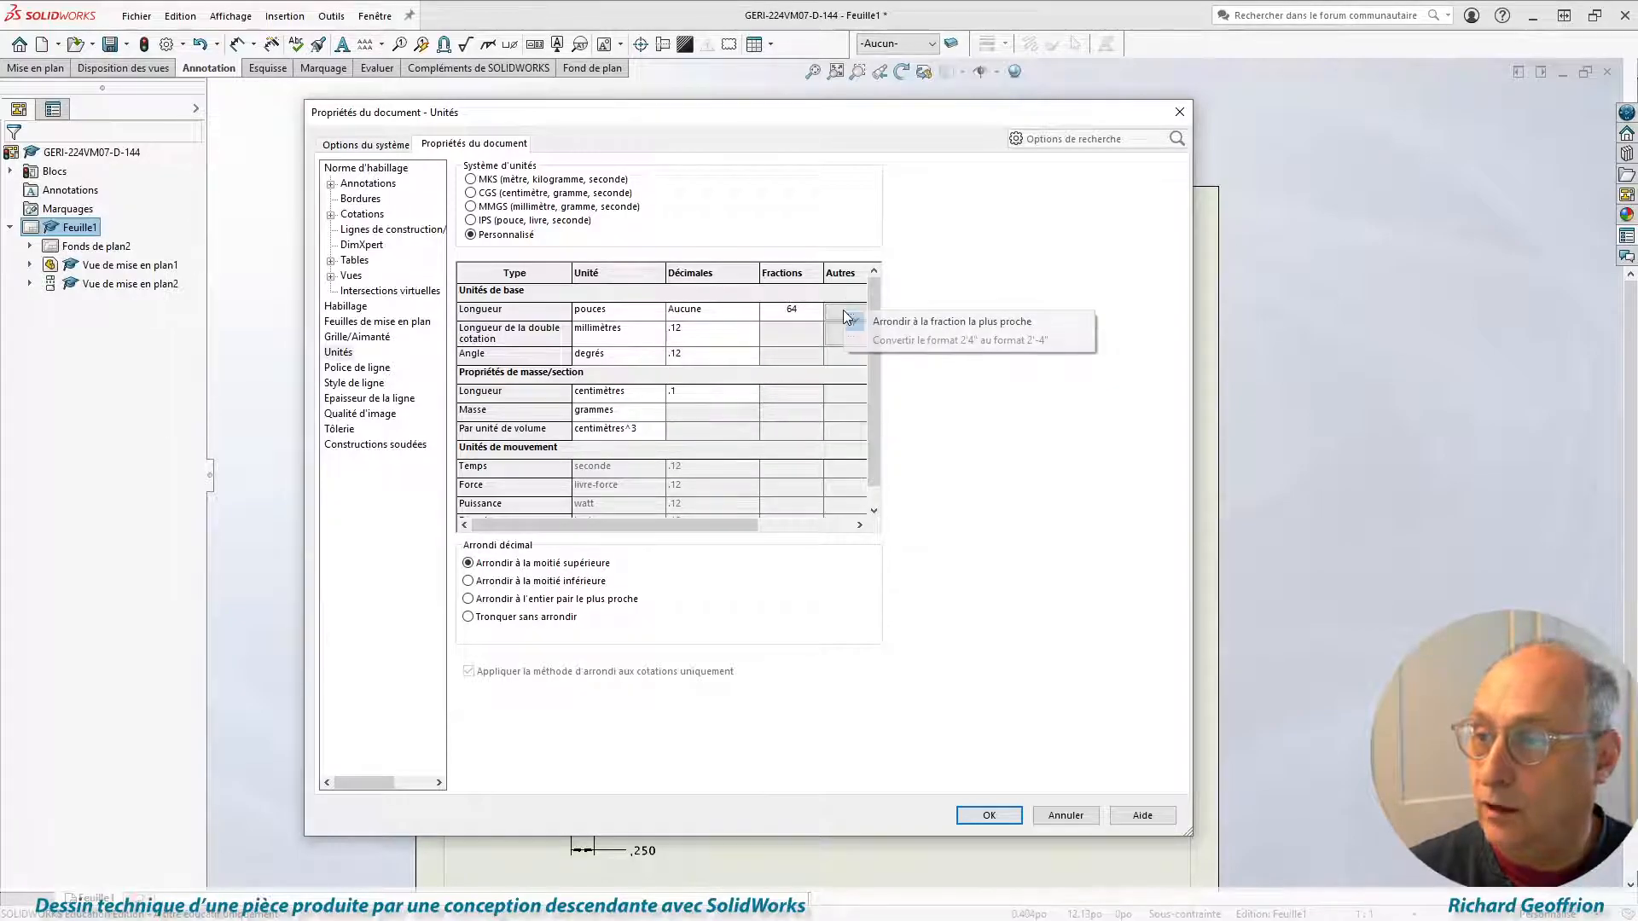
{"action": "left_click", "coordinate": [1006, 273]}
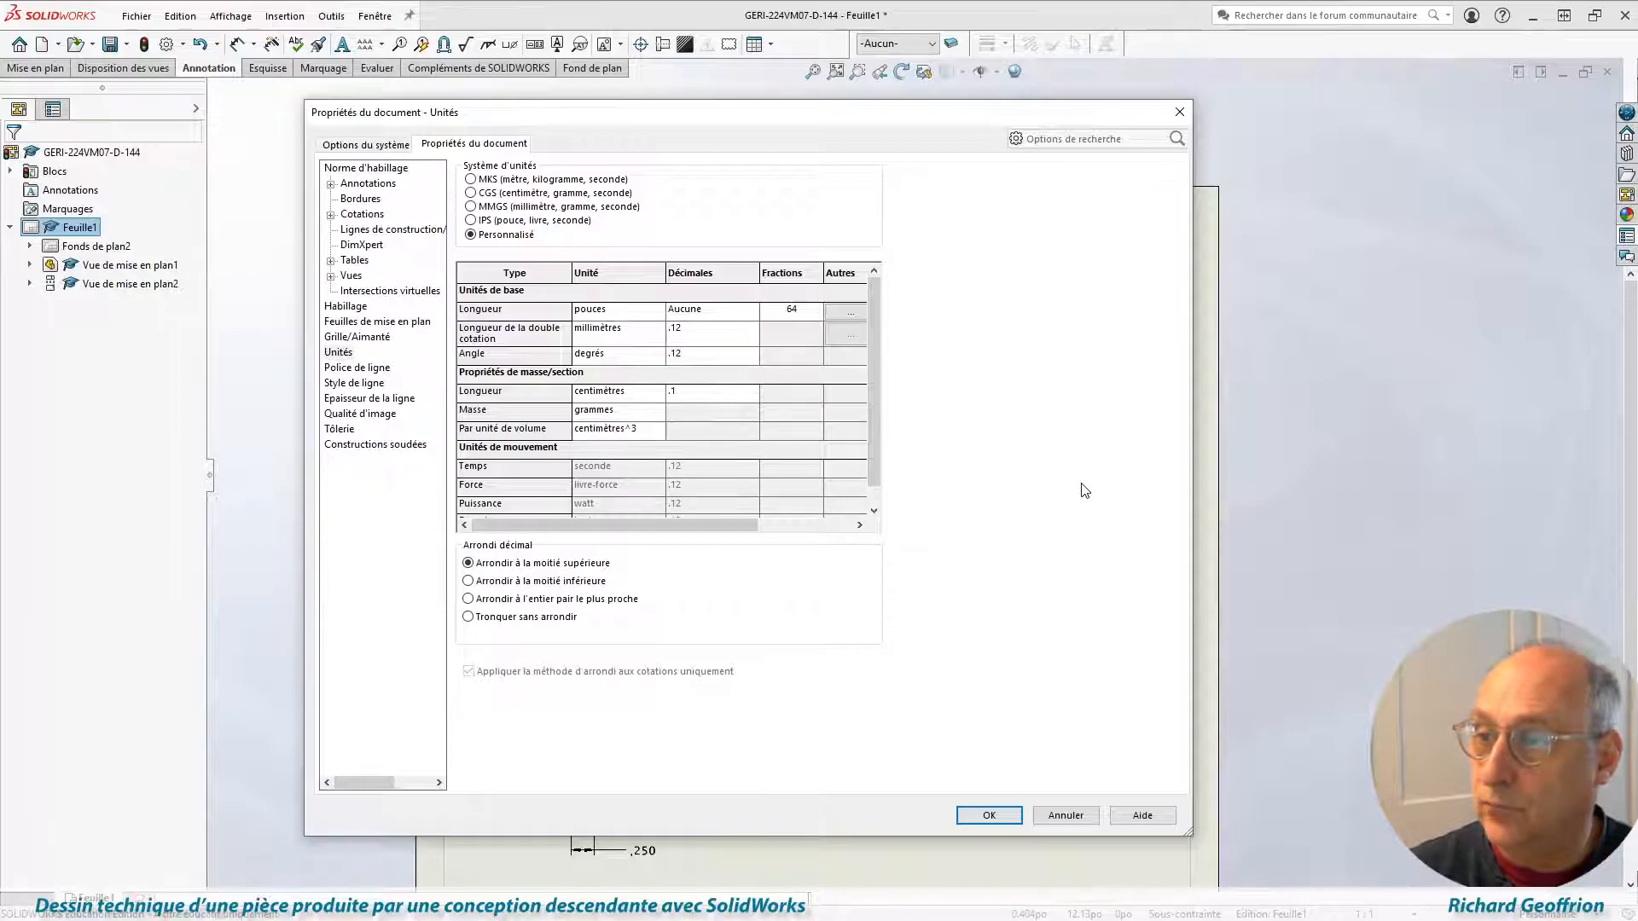
{"action": "left_click", "coordinate": [846, 312]}
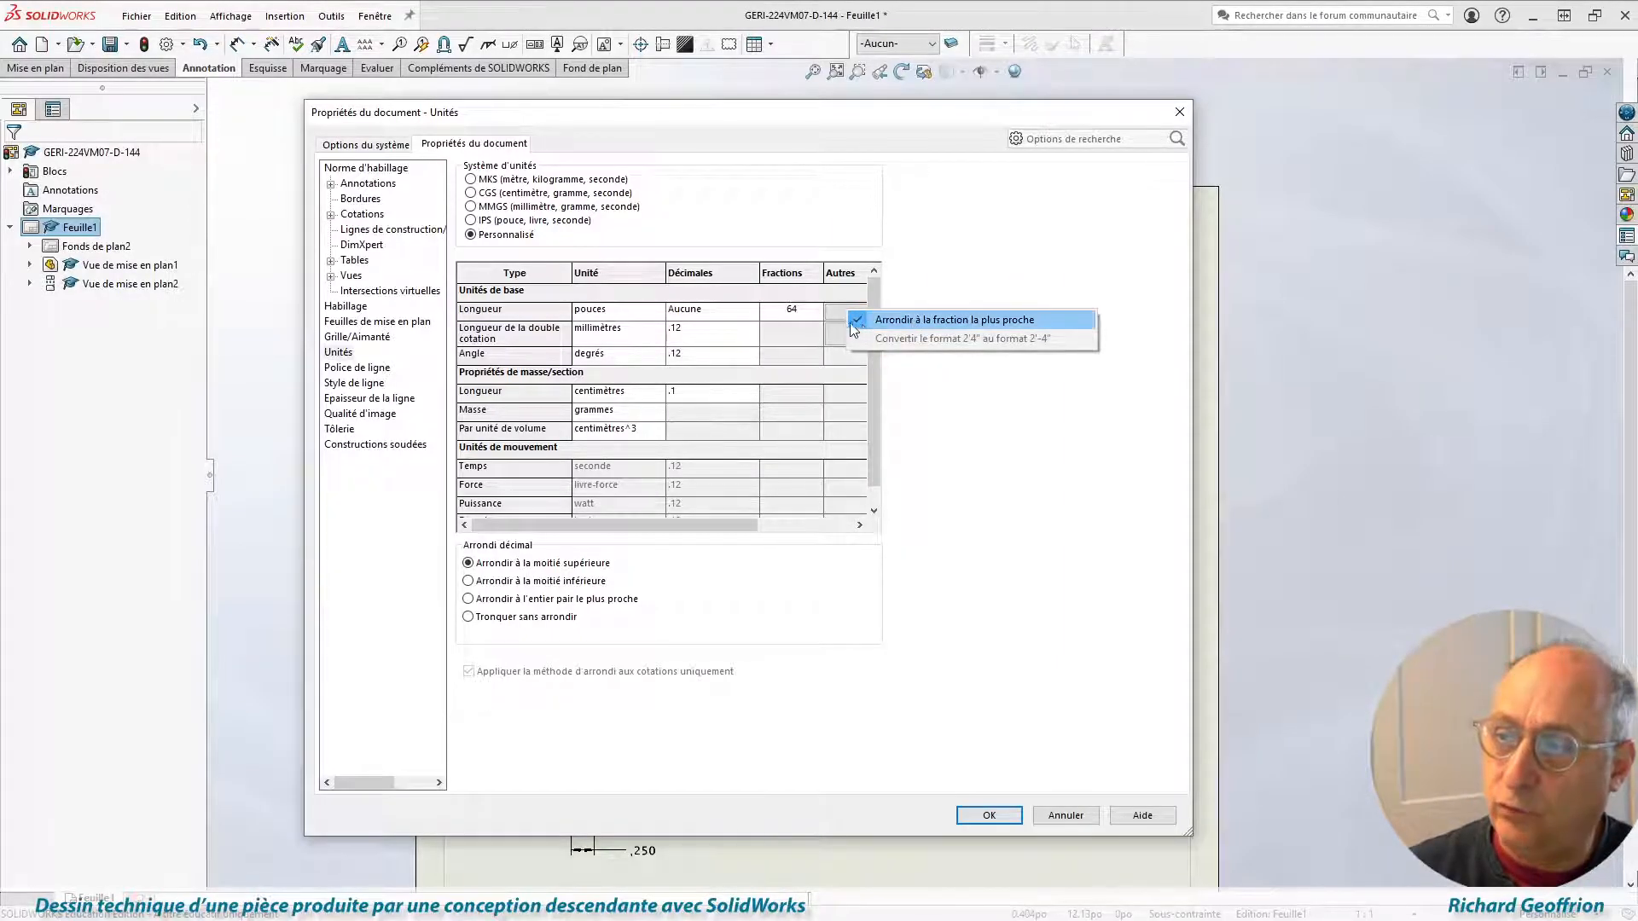
{"action": "left_click", "coordinate": [988, 228]}
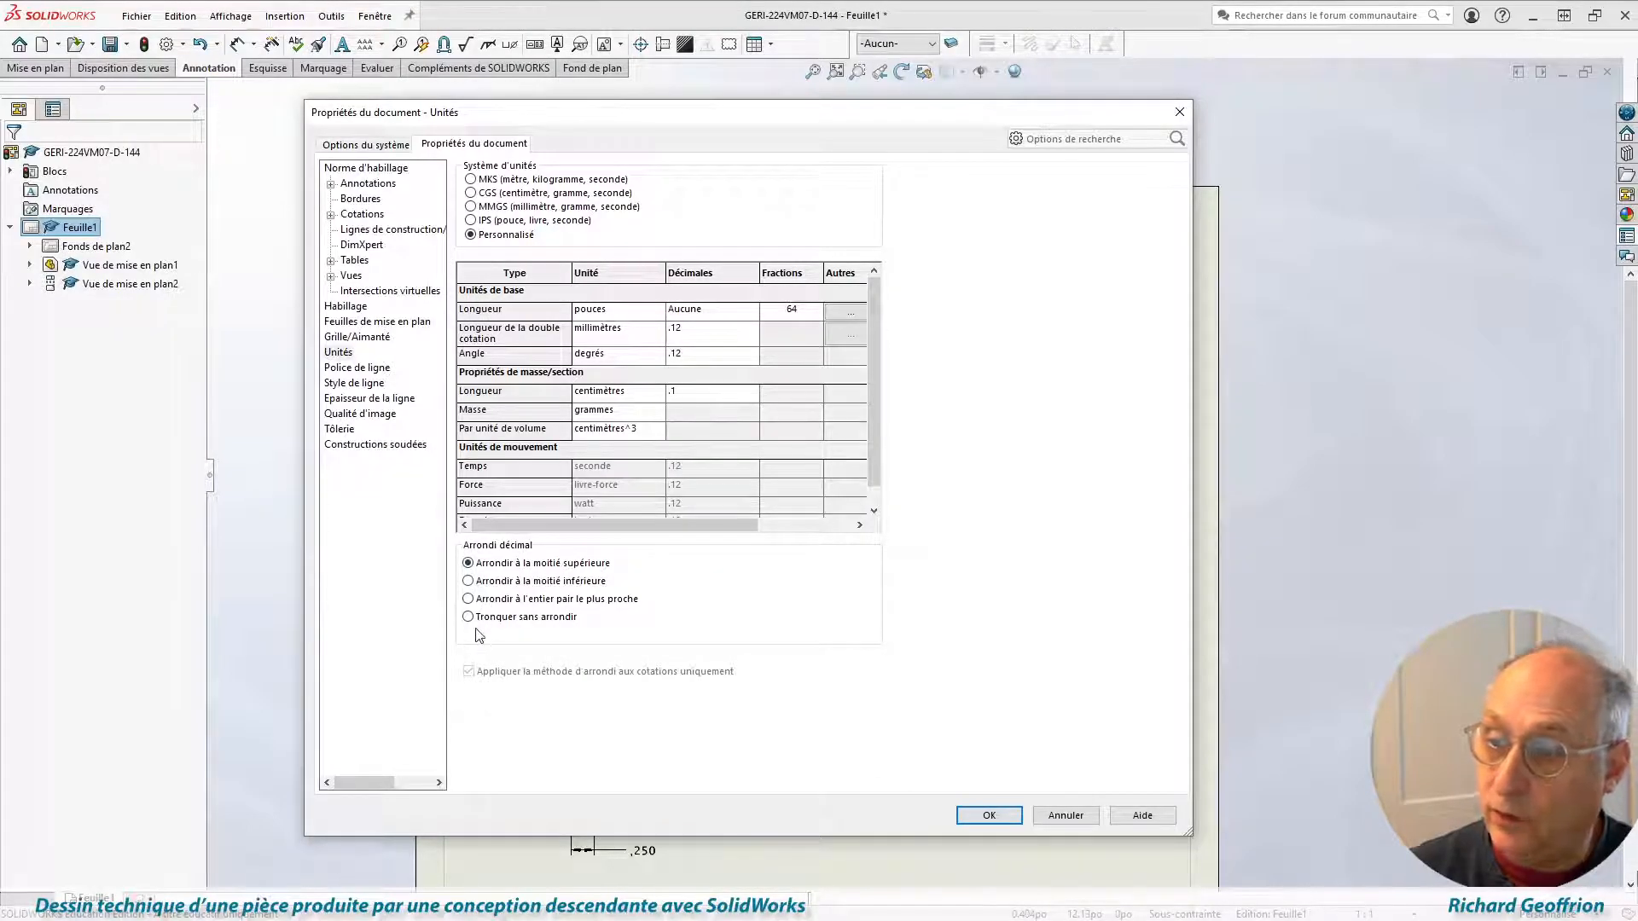
{"action": "left_click", "coordinate": [989, 815]}
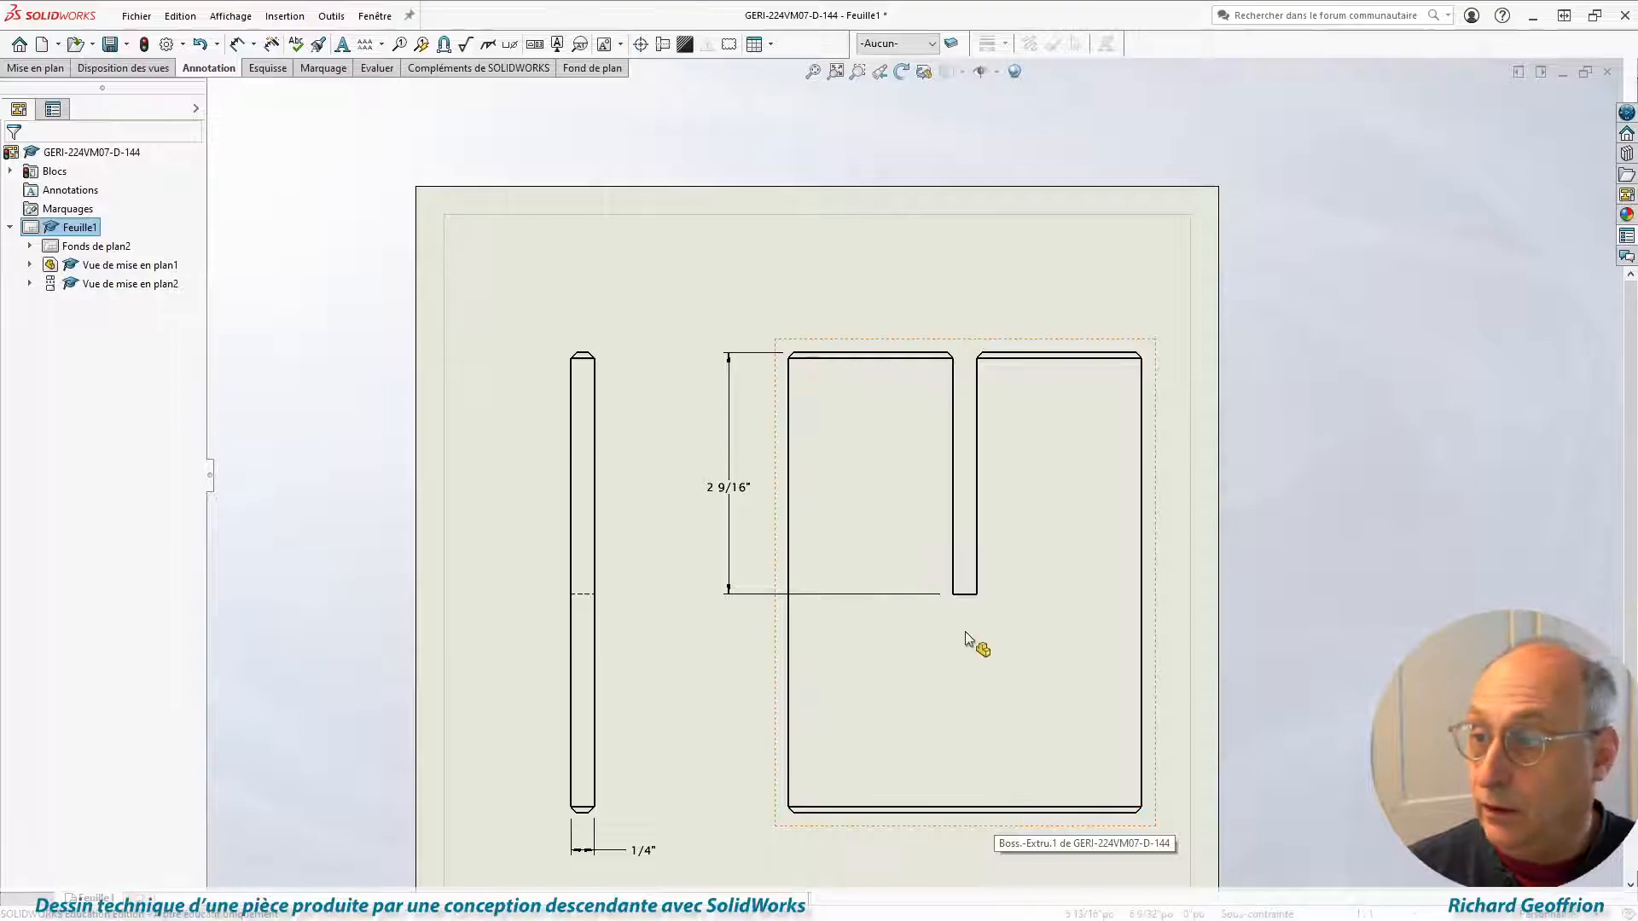
Dimension the front view's overall height between the two views and its overall width above the part.
{"action": "scroll", "coordinate": [964, 631], "scroll_direction": "down", "scroll_amount": 3}
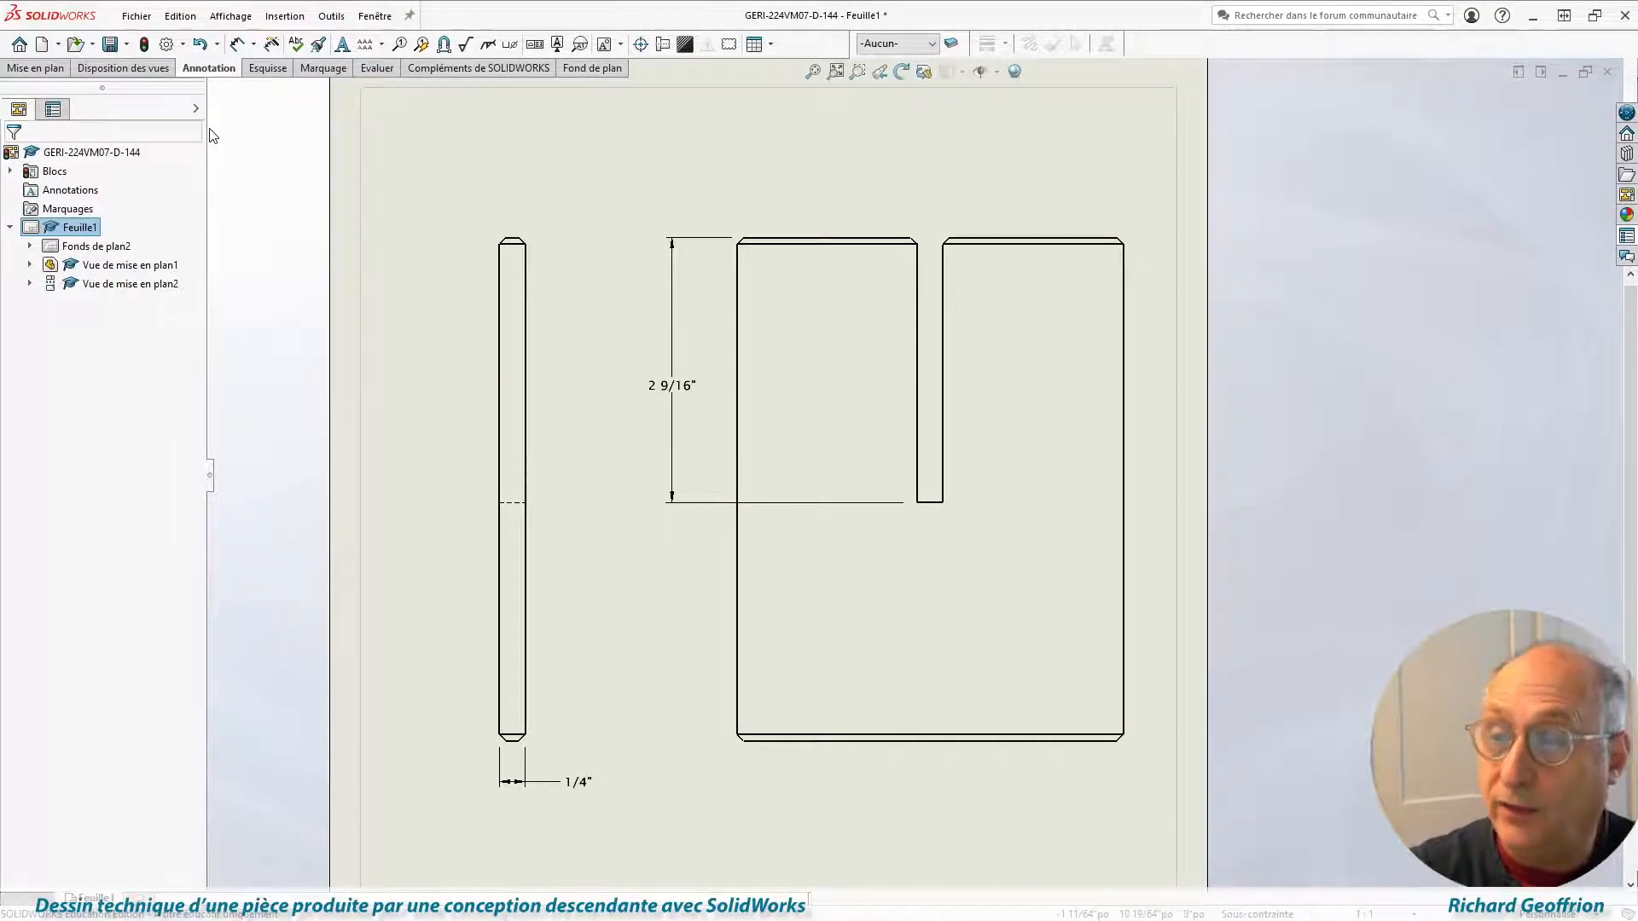
{"action": "left_click", "coordinate": [237, 44]}
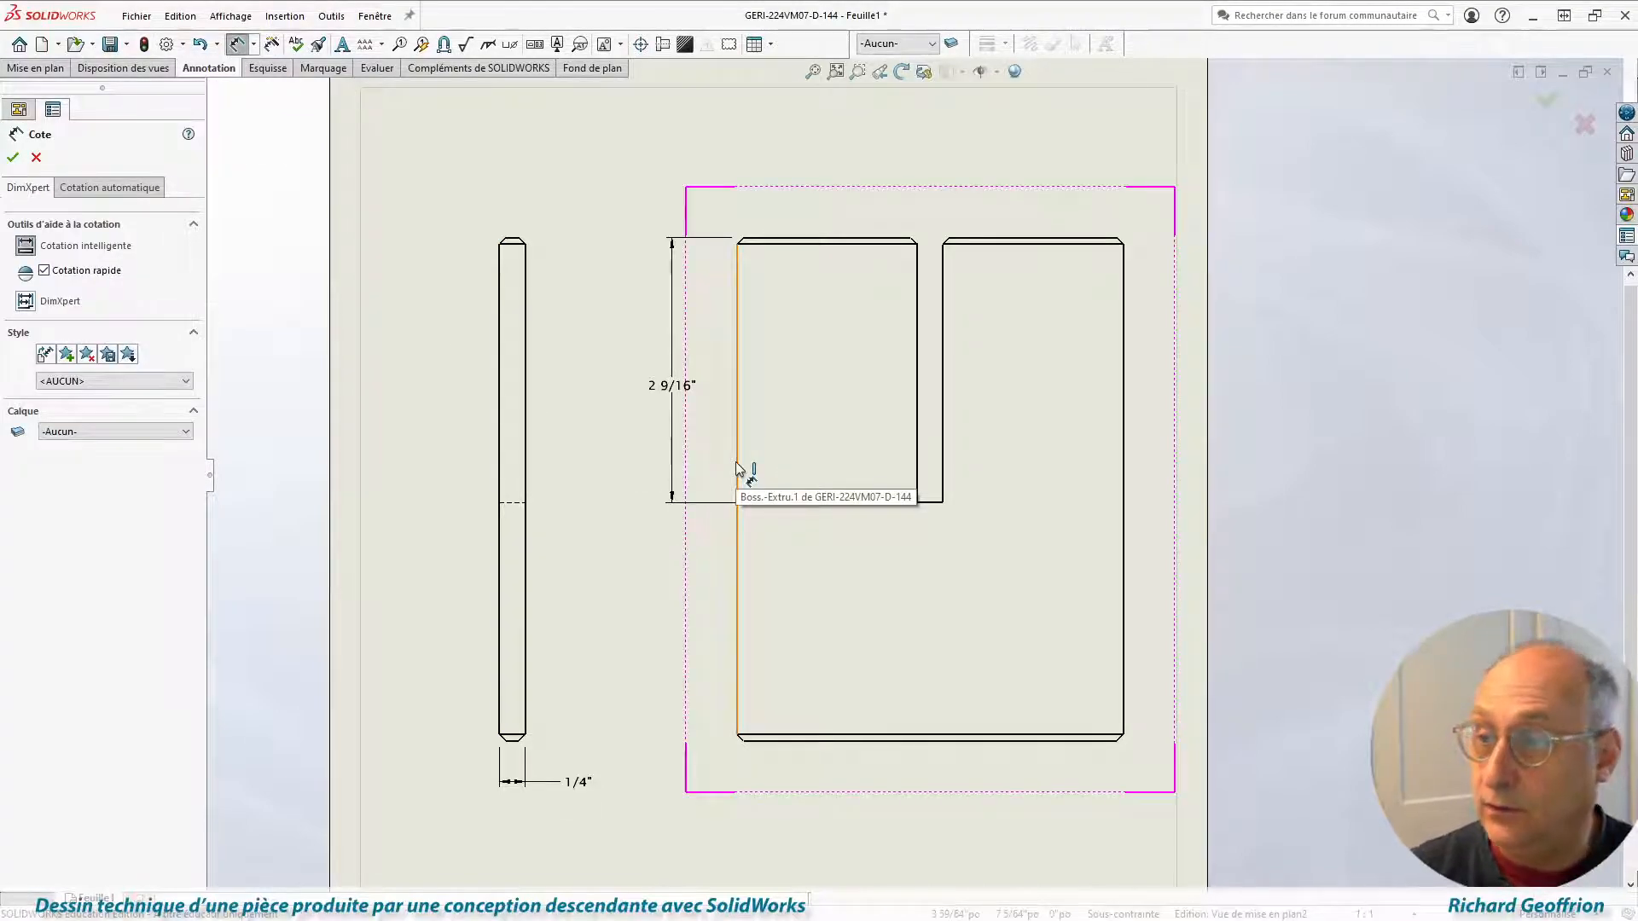
{"action": "left_click", "coordinate": [803, 242]}
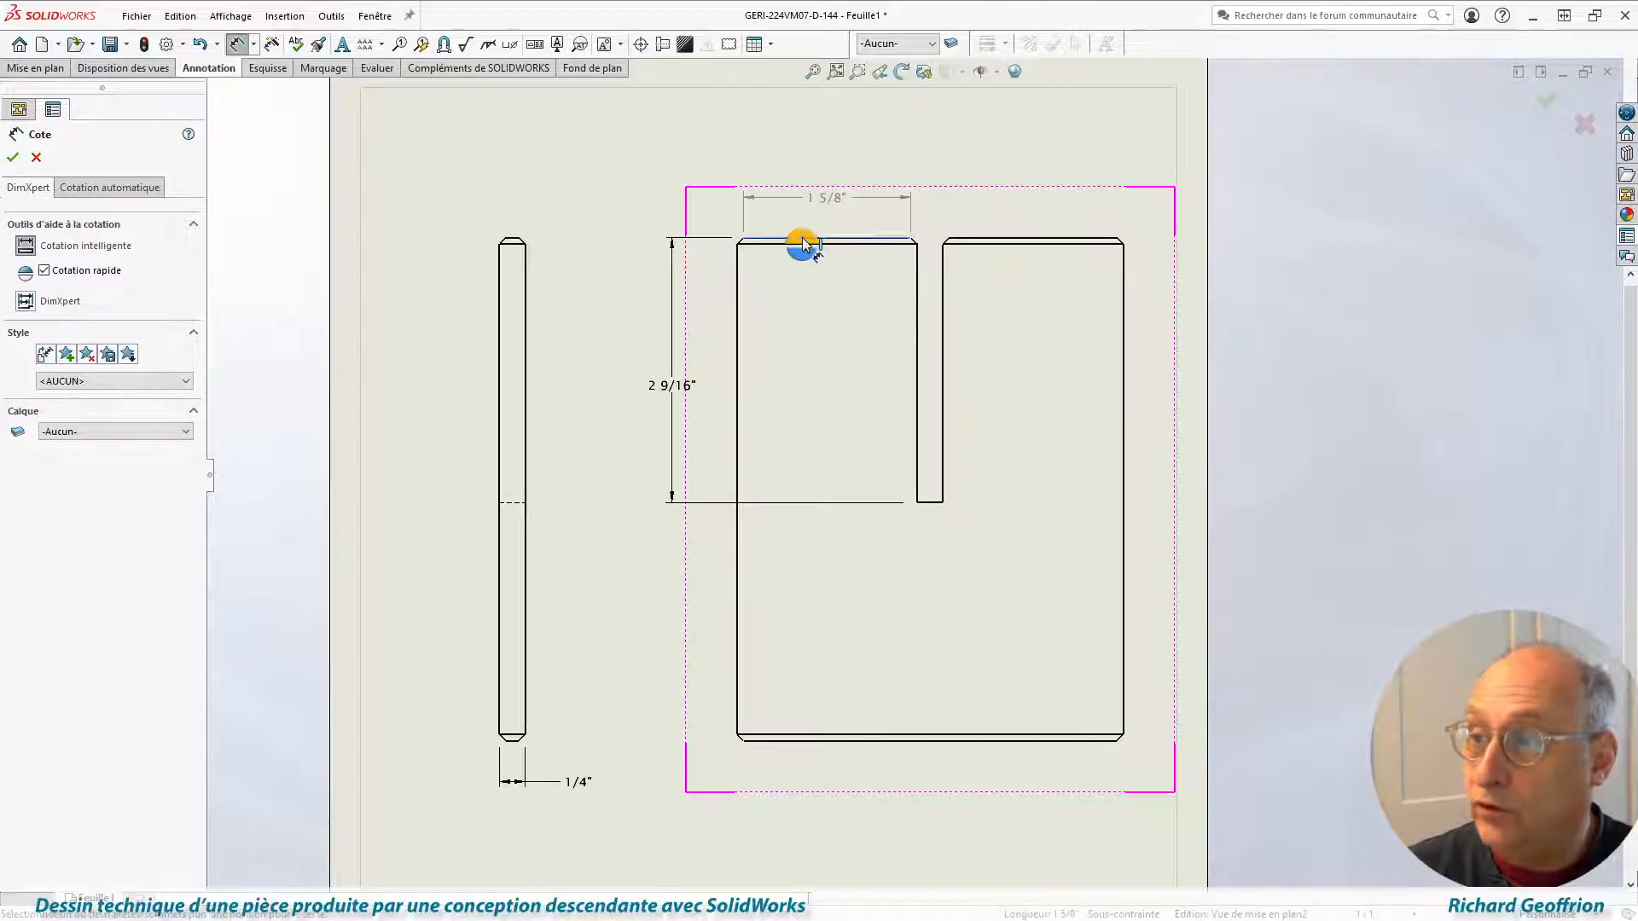
{"action": "left_click", "coordinate": [804, 740]}
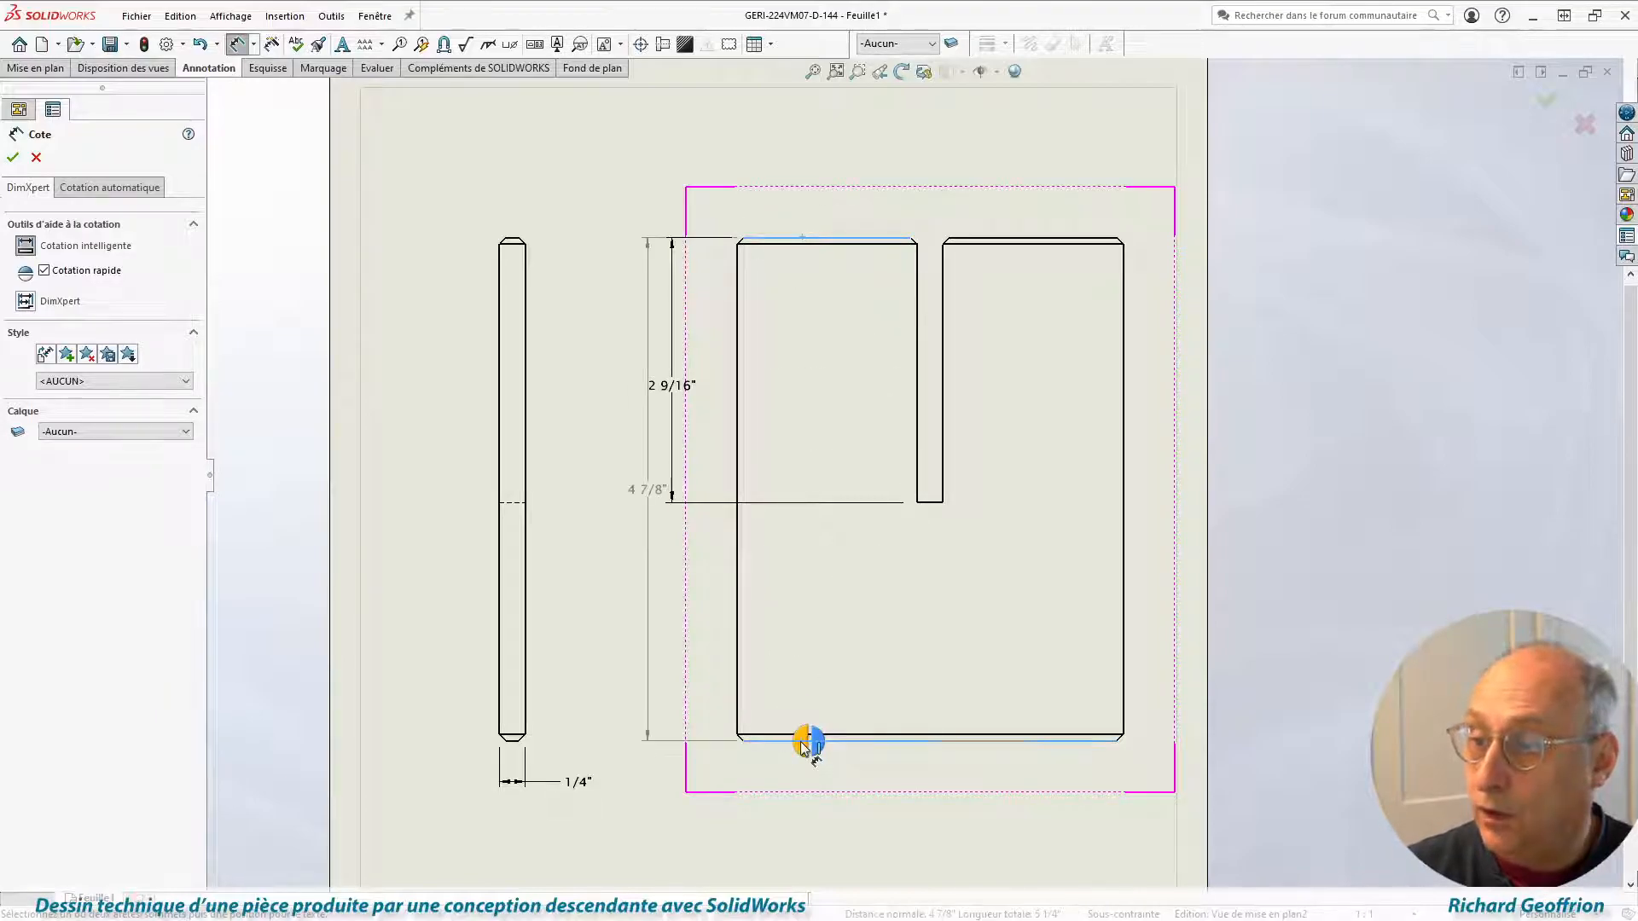
{"action": "left_click", "coordinate": [623, 546]}
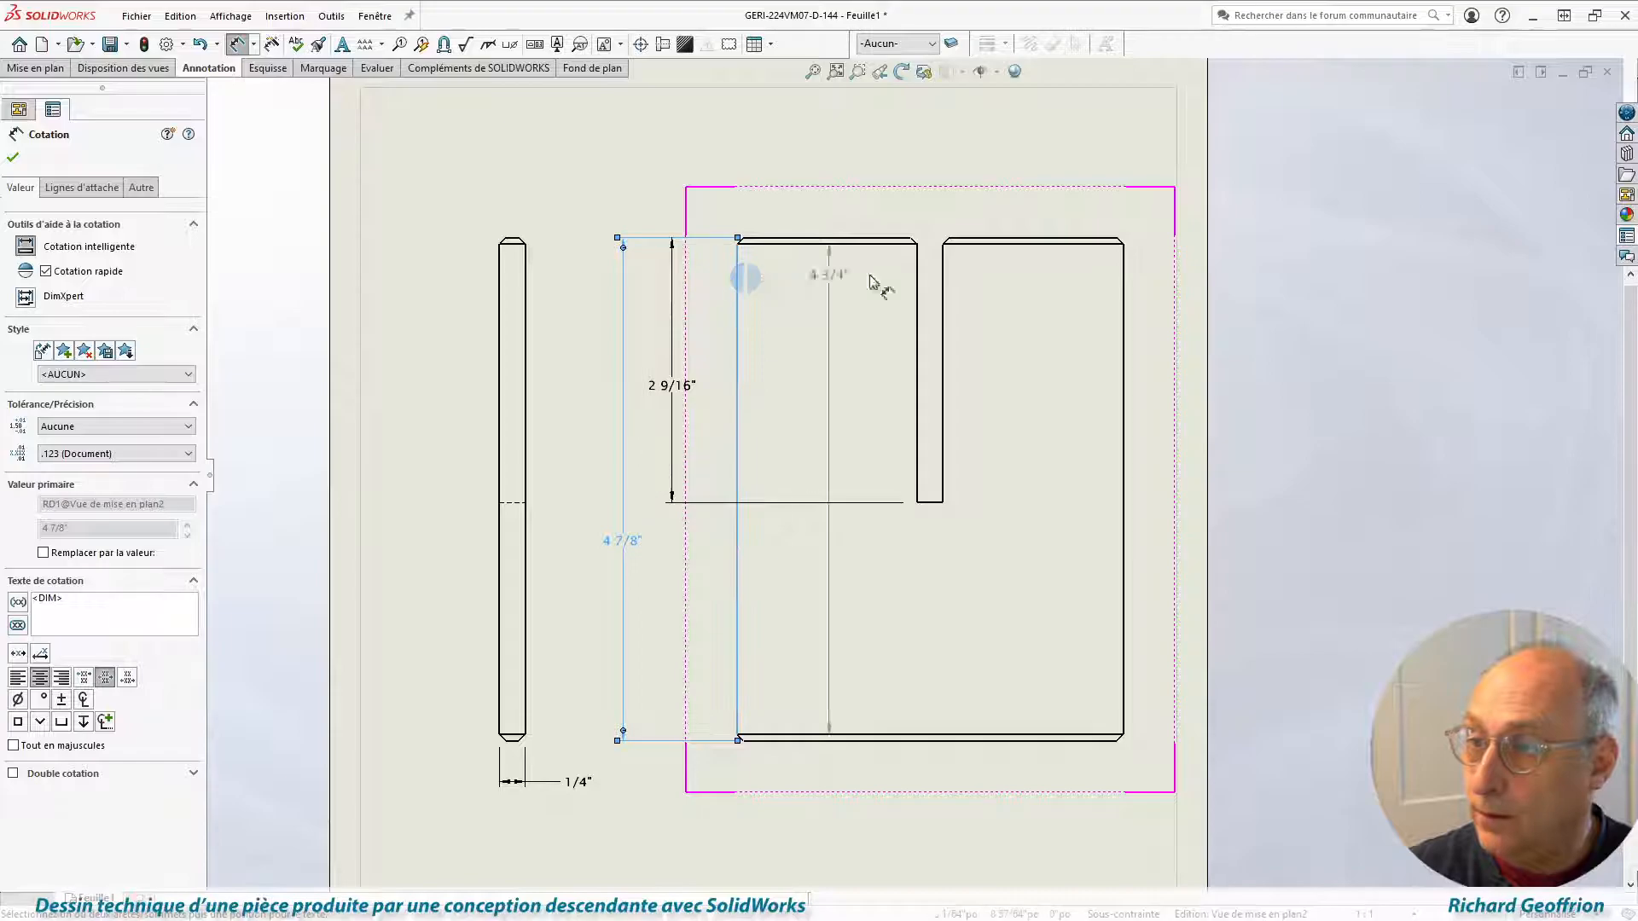
{"action": "left_click", "coordinate": [1125, 286]}
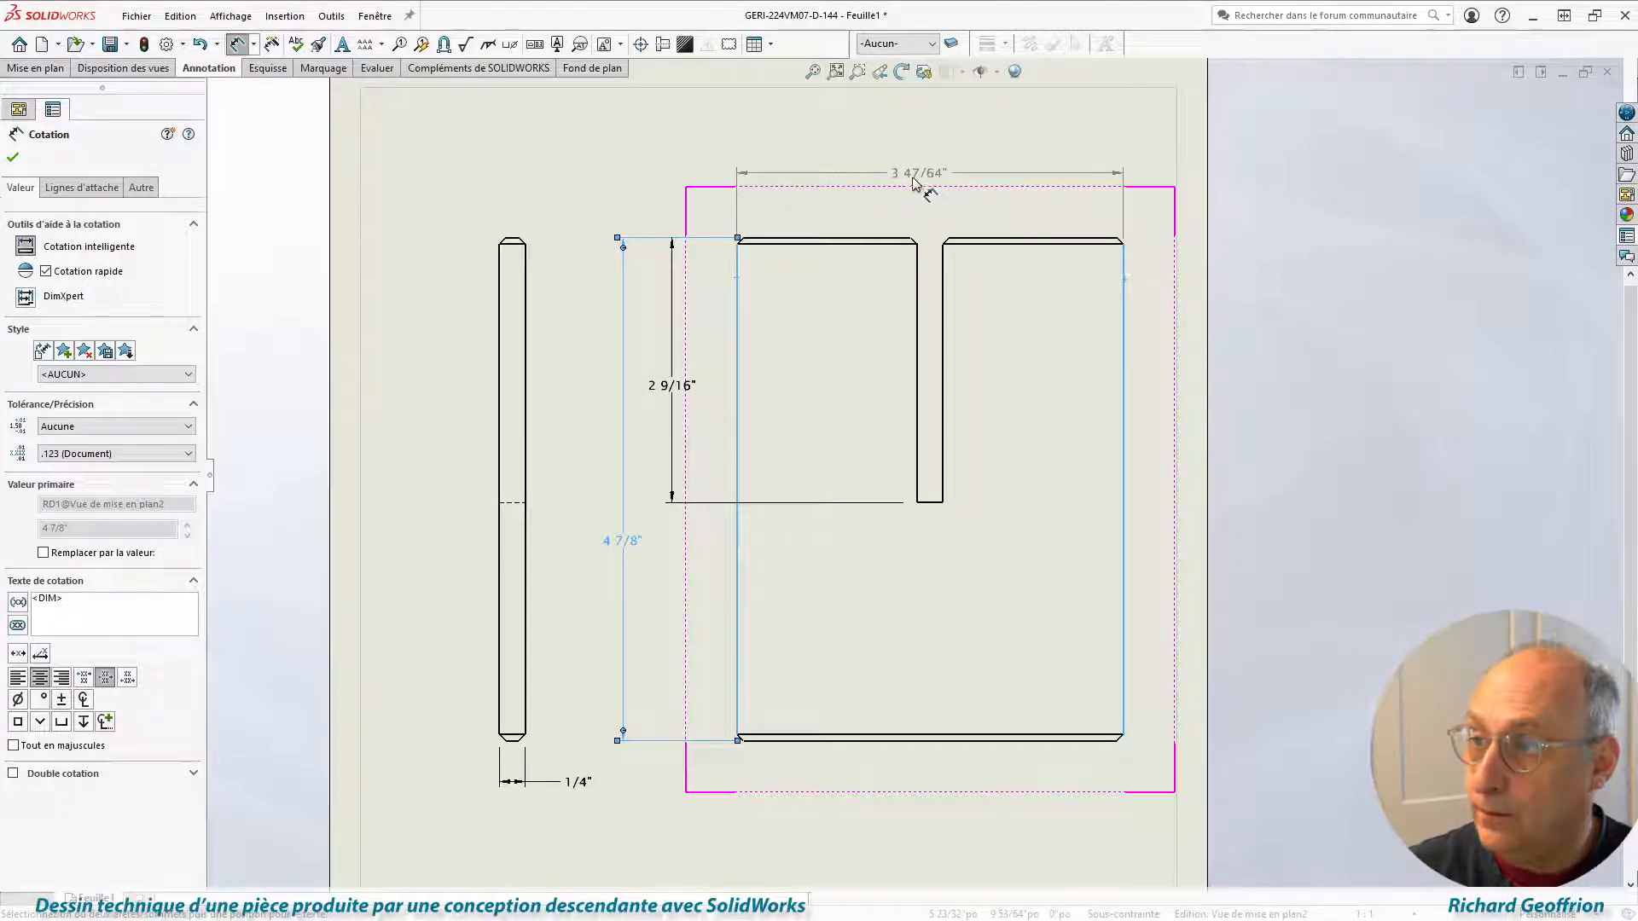
{"action": "left_click", "coordinate": [921, 181]}
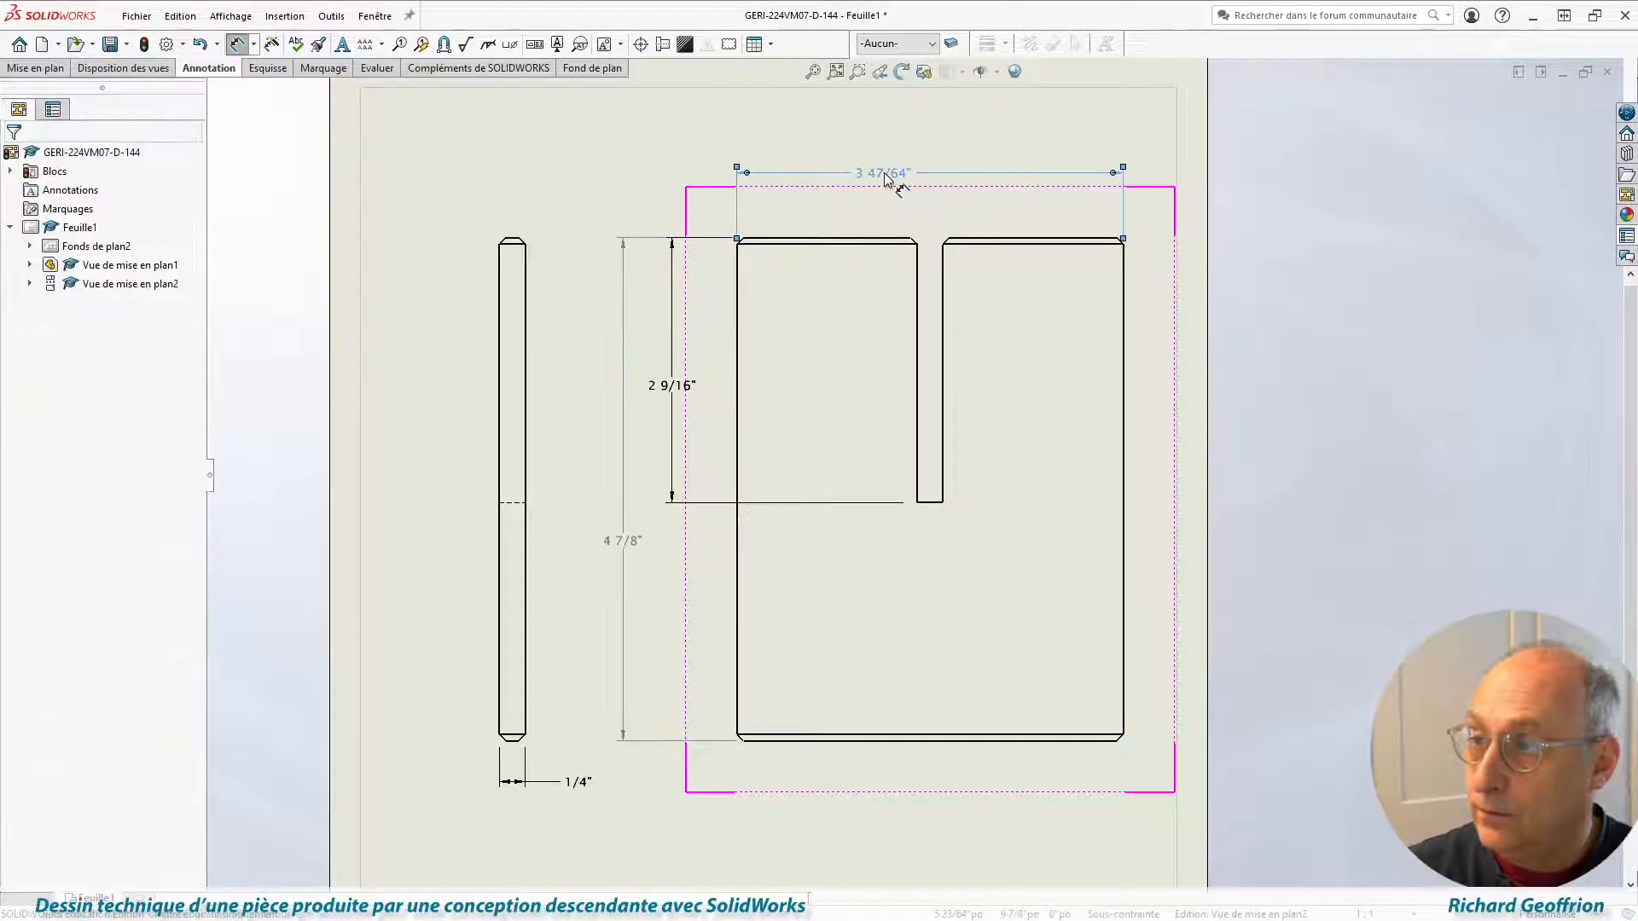
Dimension the slot's width above the front view and move the overall width dimension farther up to clear it.
{"action": "left_click", "coordinate": [923, 322]}
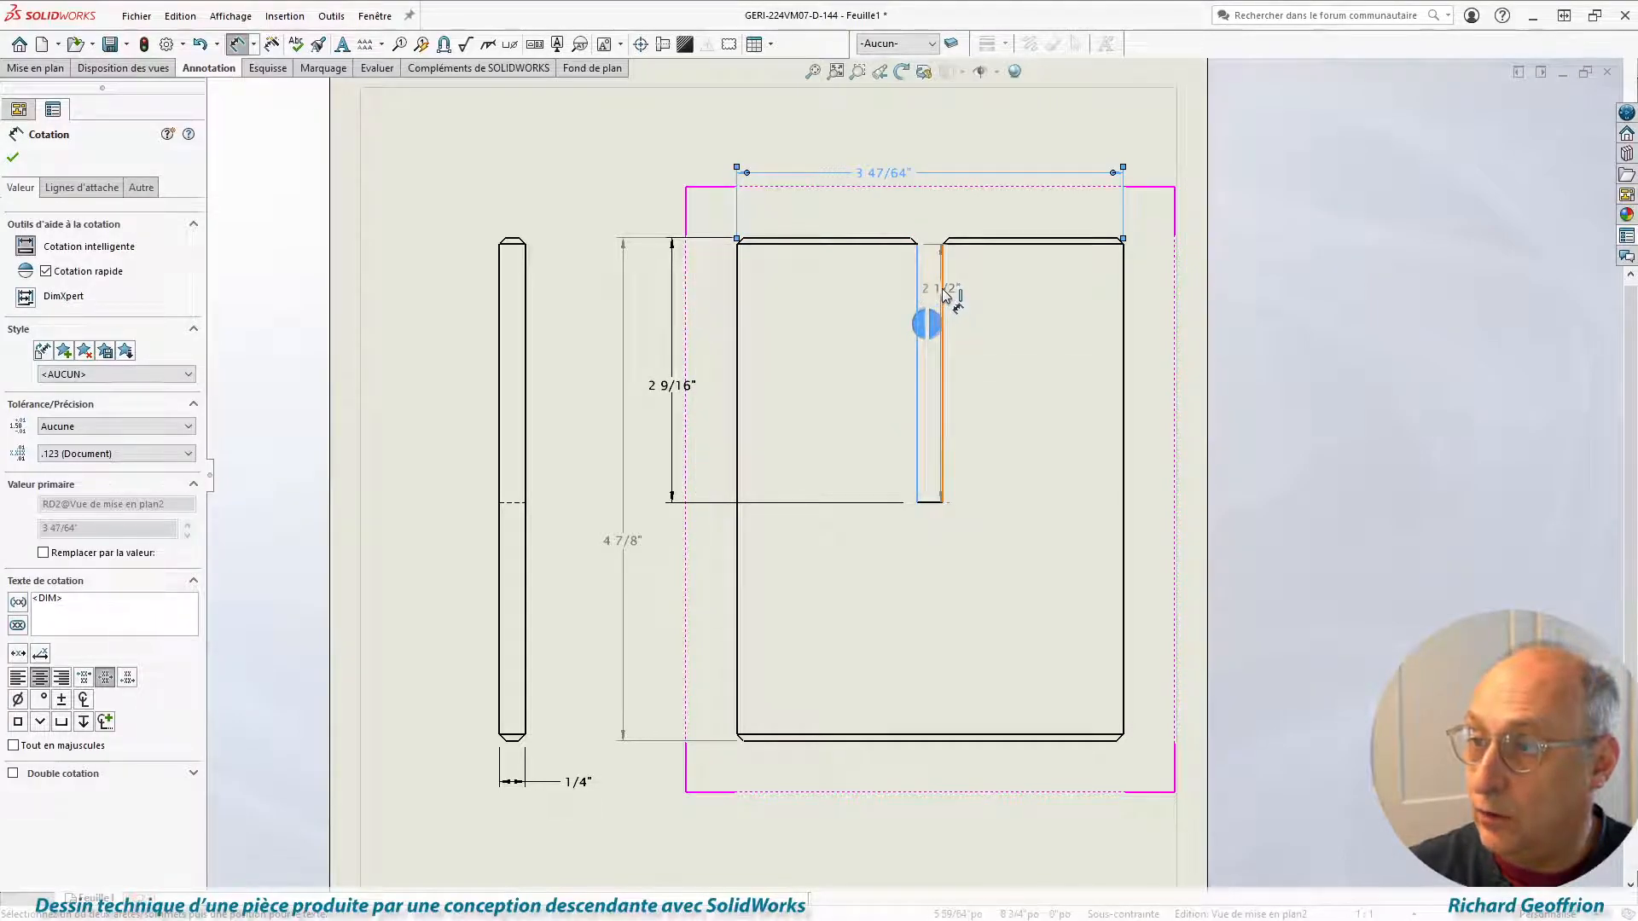
{"action": "left_click", "coordinate": [941, 298]}
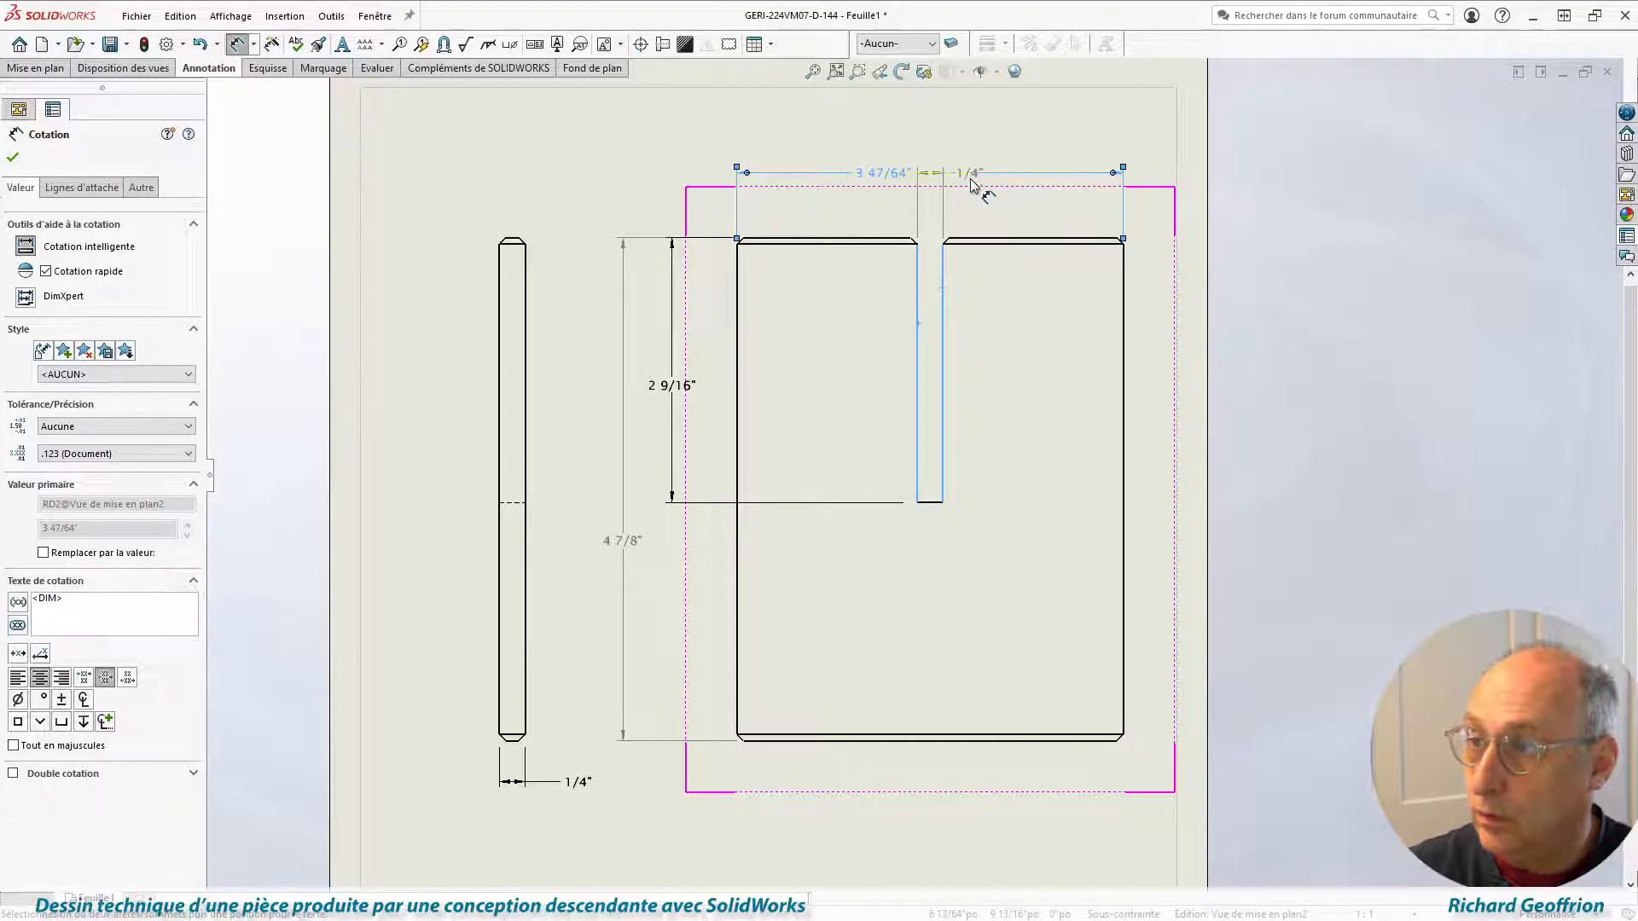
{"action": "left_click", "coordinate": [977, 186]}
{"action": "left_click_drag", "start_coordinate": [878, 173], "coordinate": [889, 151]}
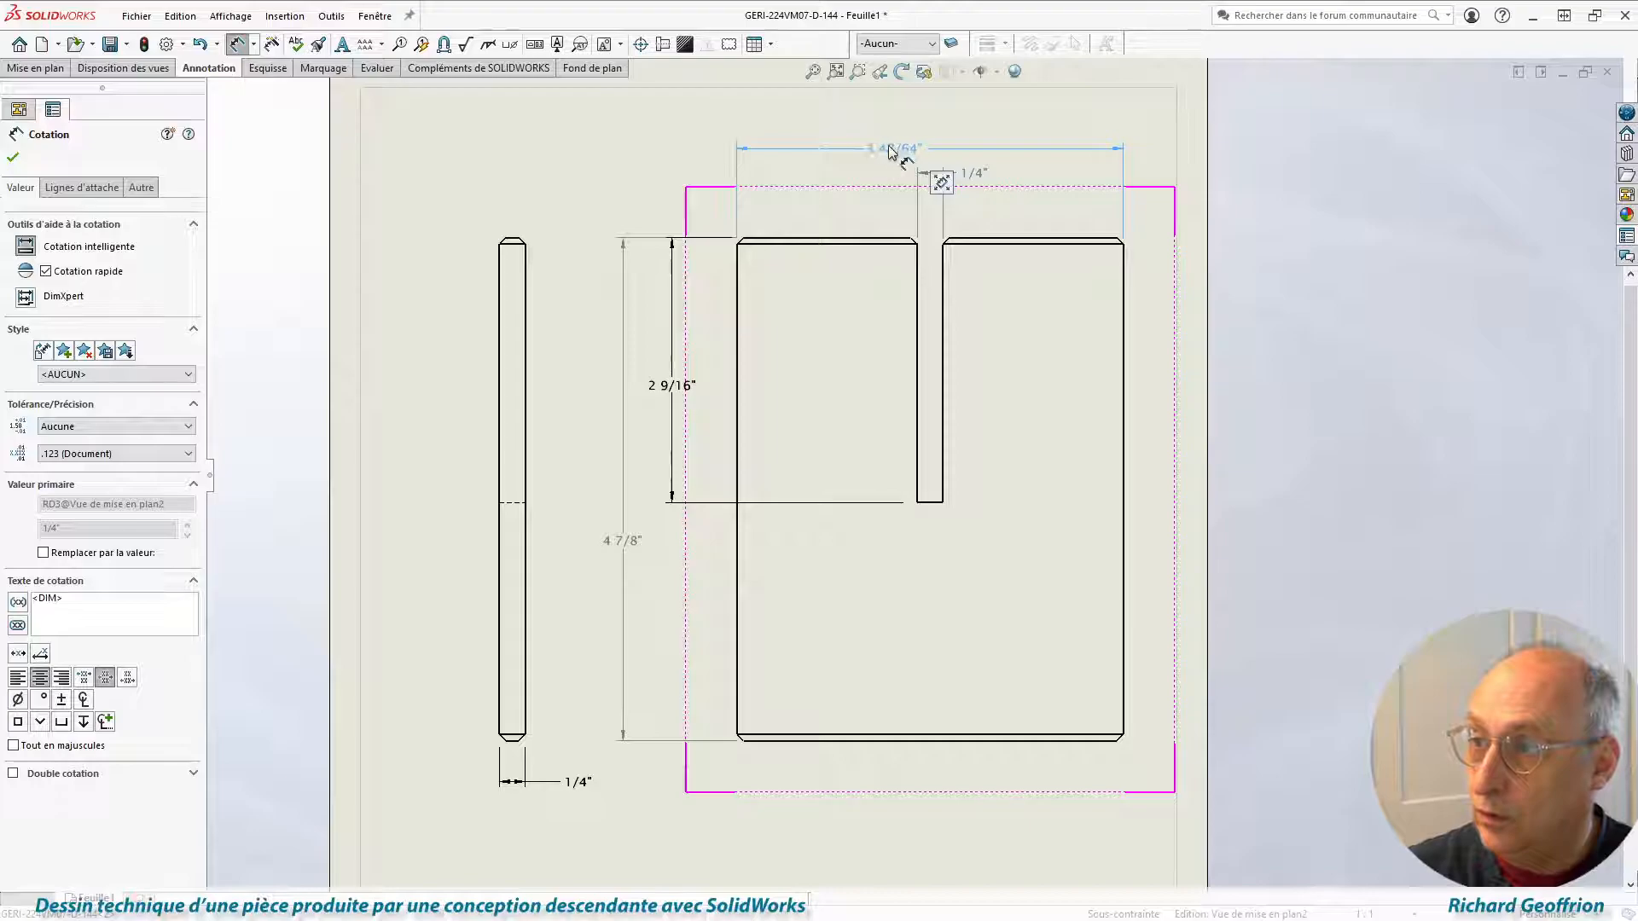
{"action": "left_click", "coordinate": [751, 174]}
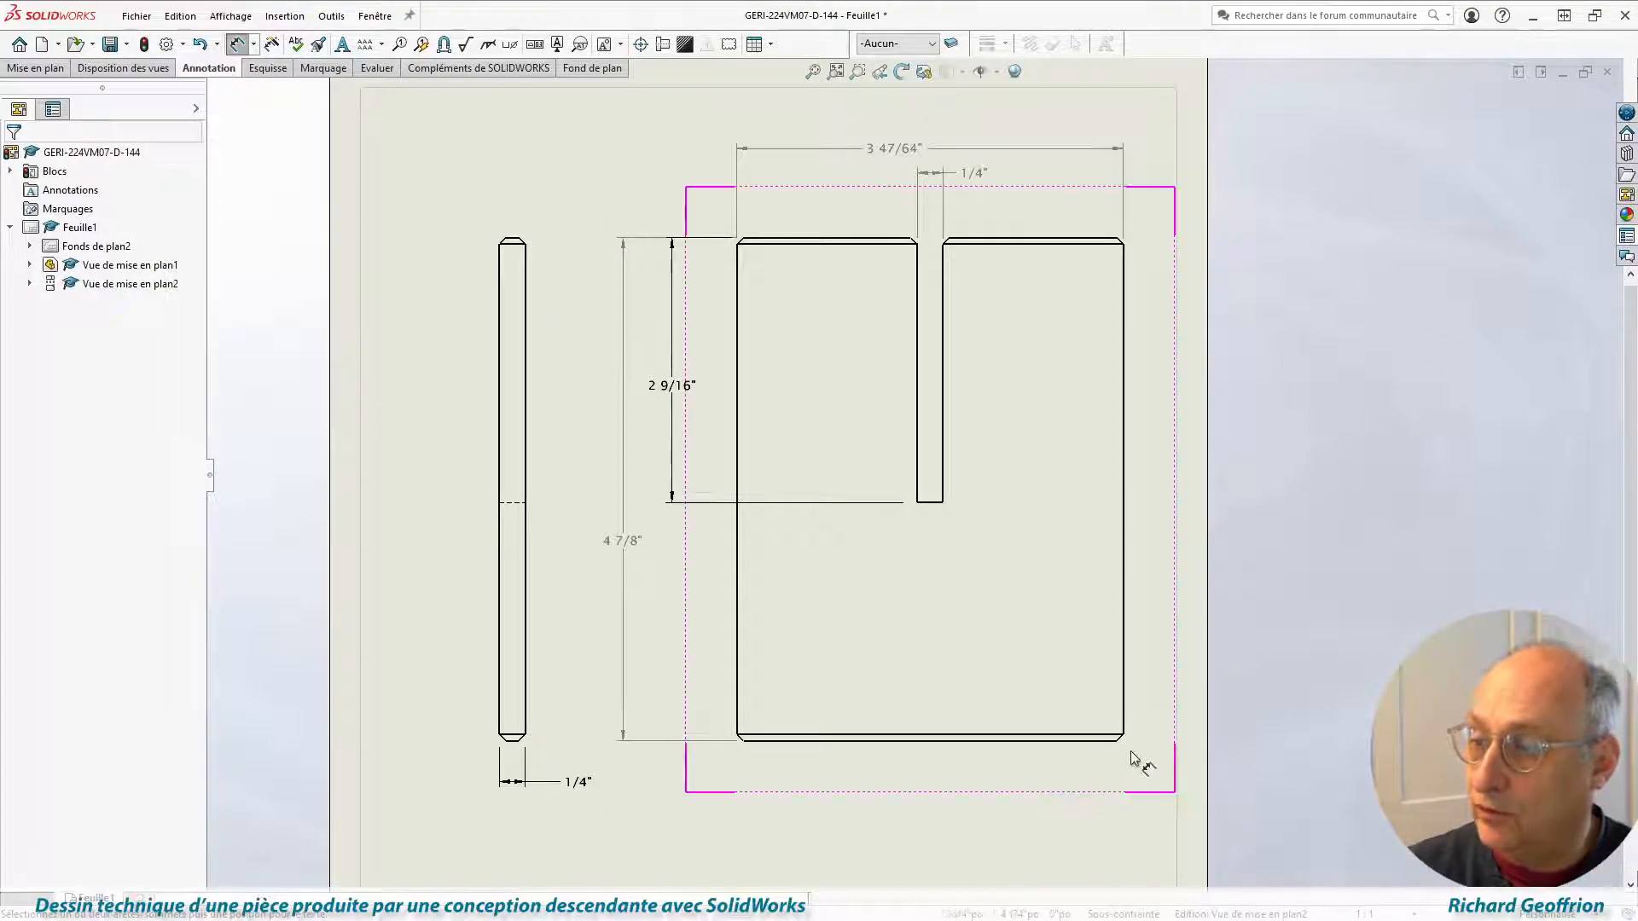
Add a chamfer dimension to the front view's lower-right corner and place it just below the part.
{"action": "left_click", "coordinate": [256, 45]}
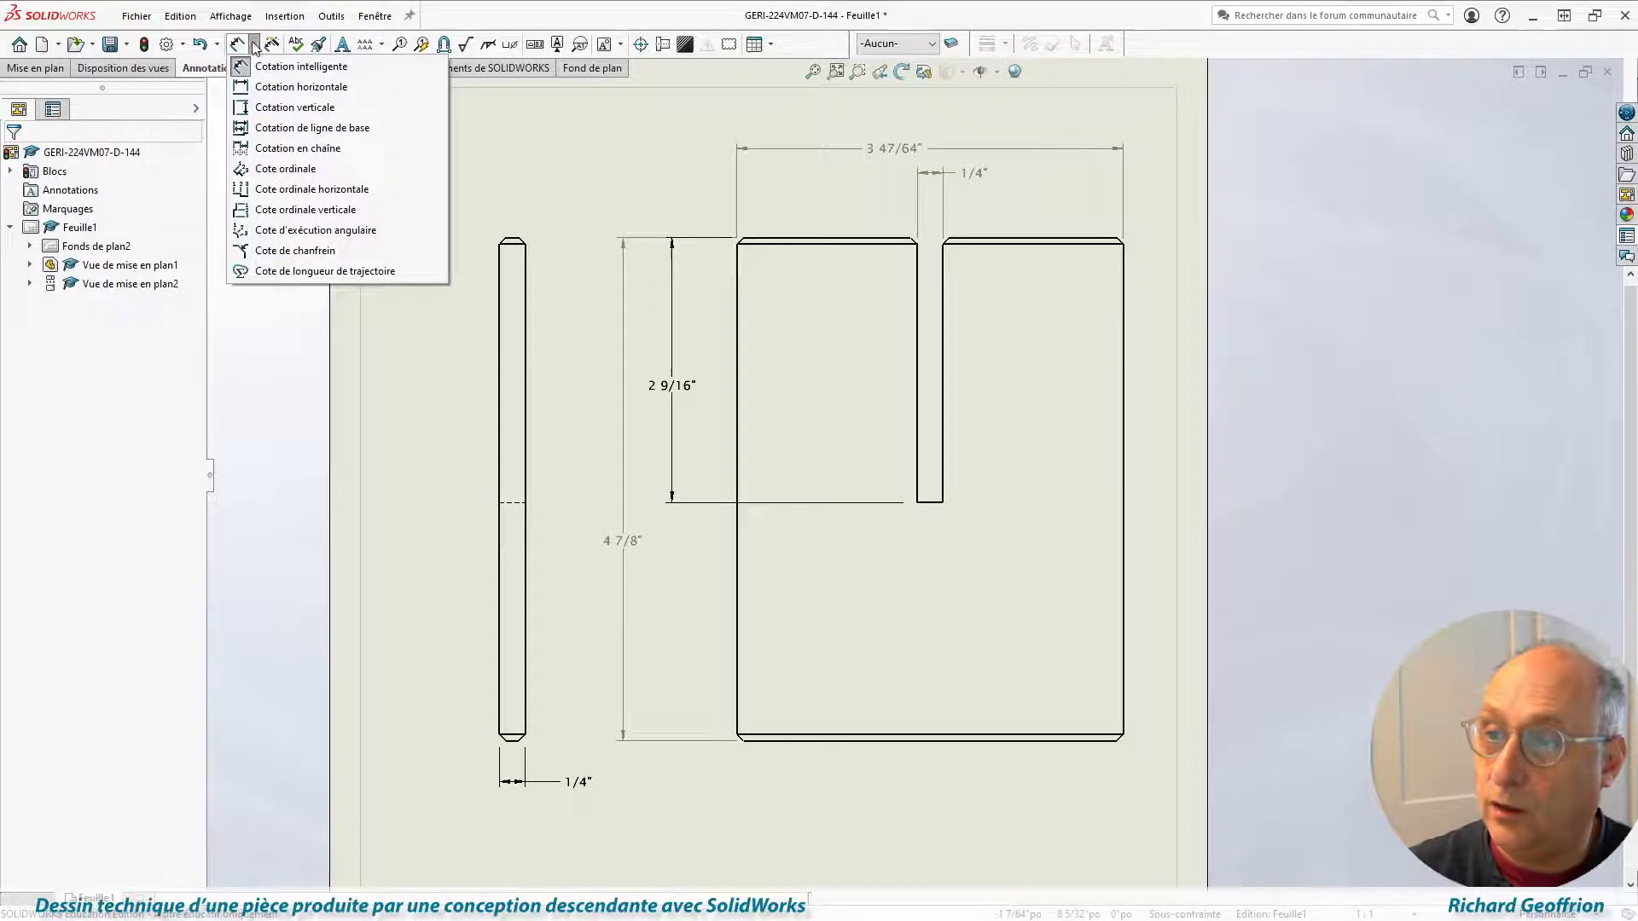
{"action": "left_click", "coordinate": [295, 251]}
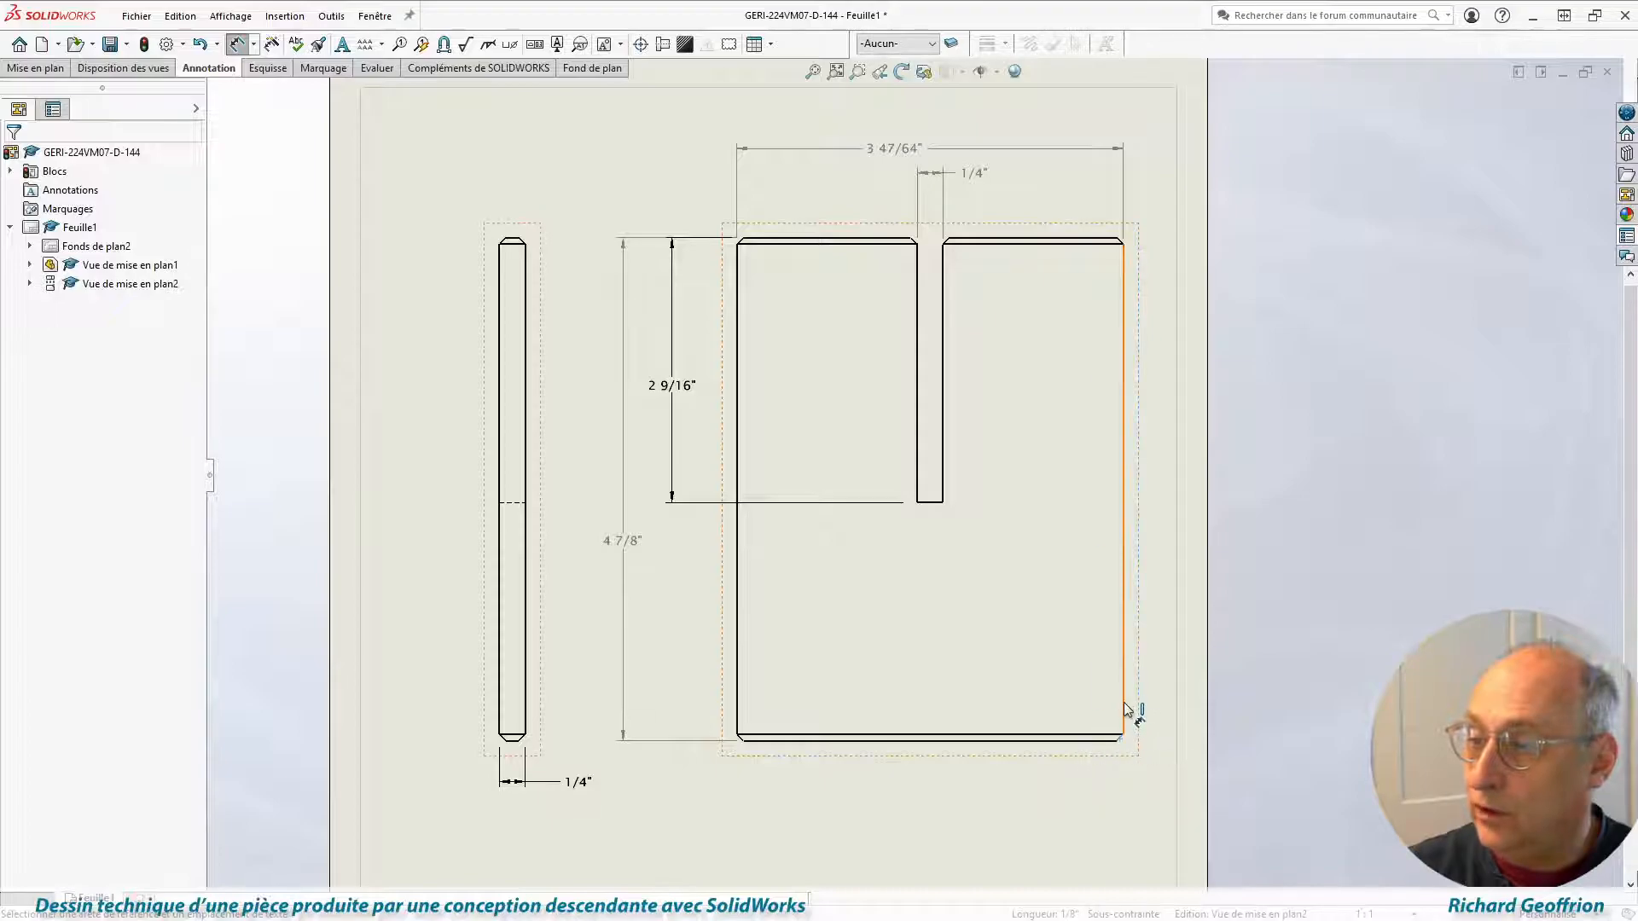
{"action": "left_click", "coordinate": [1090, 735]}
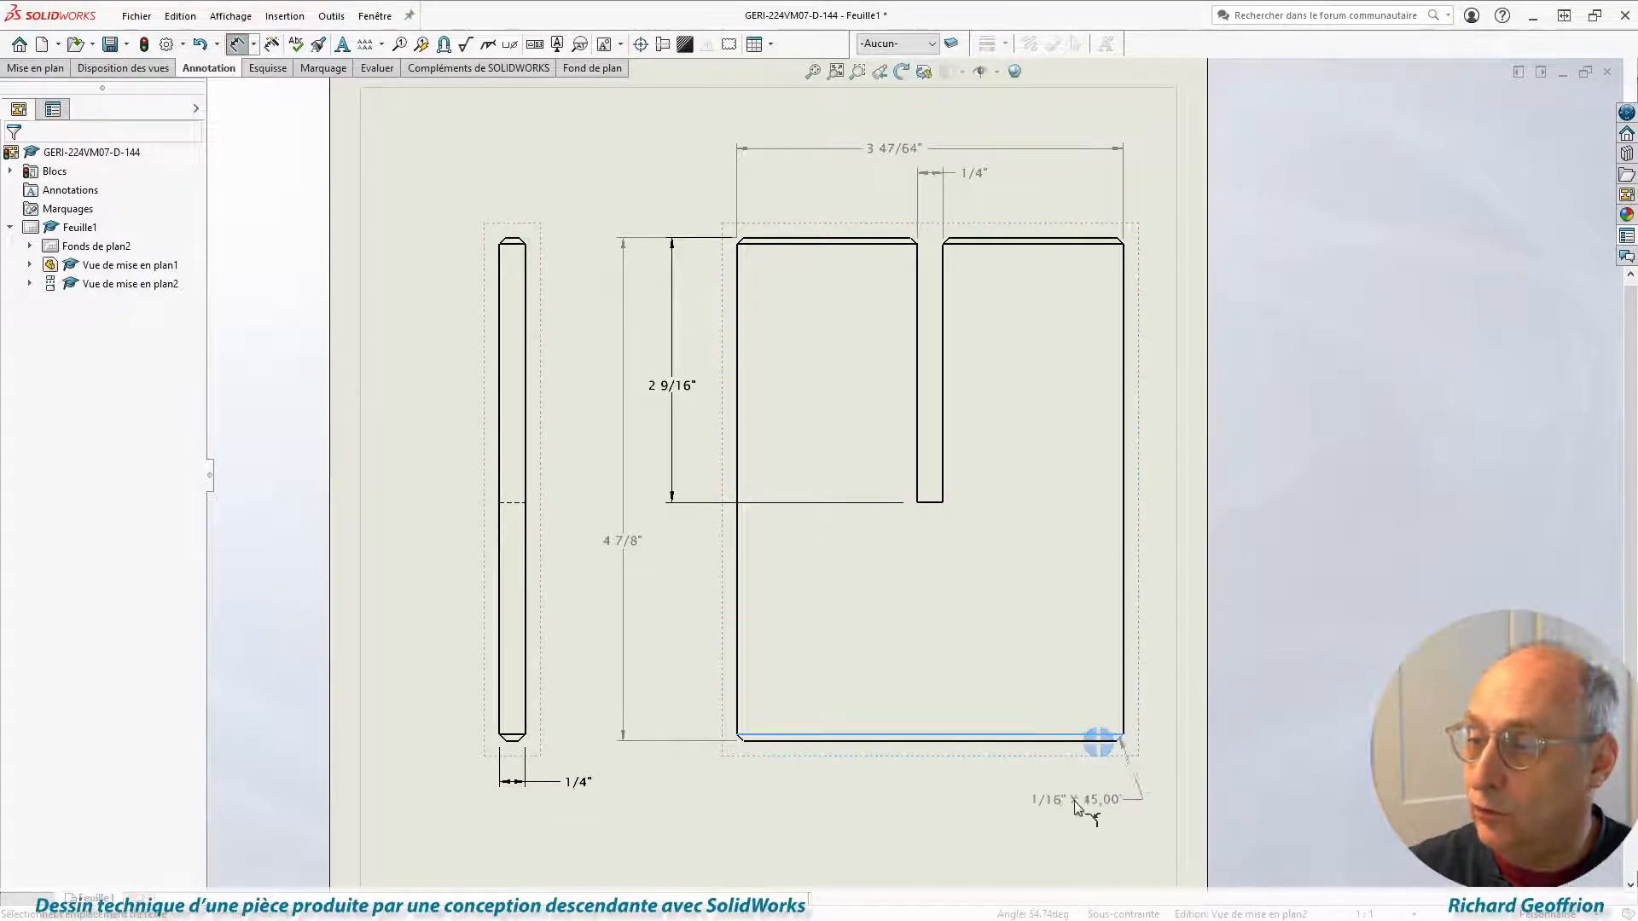
{"action": "left_click", "coordinate": [1082, 787]}
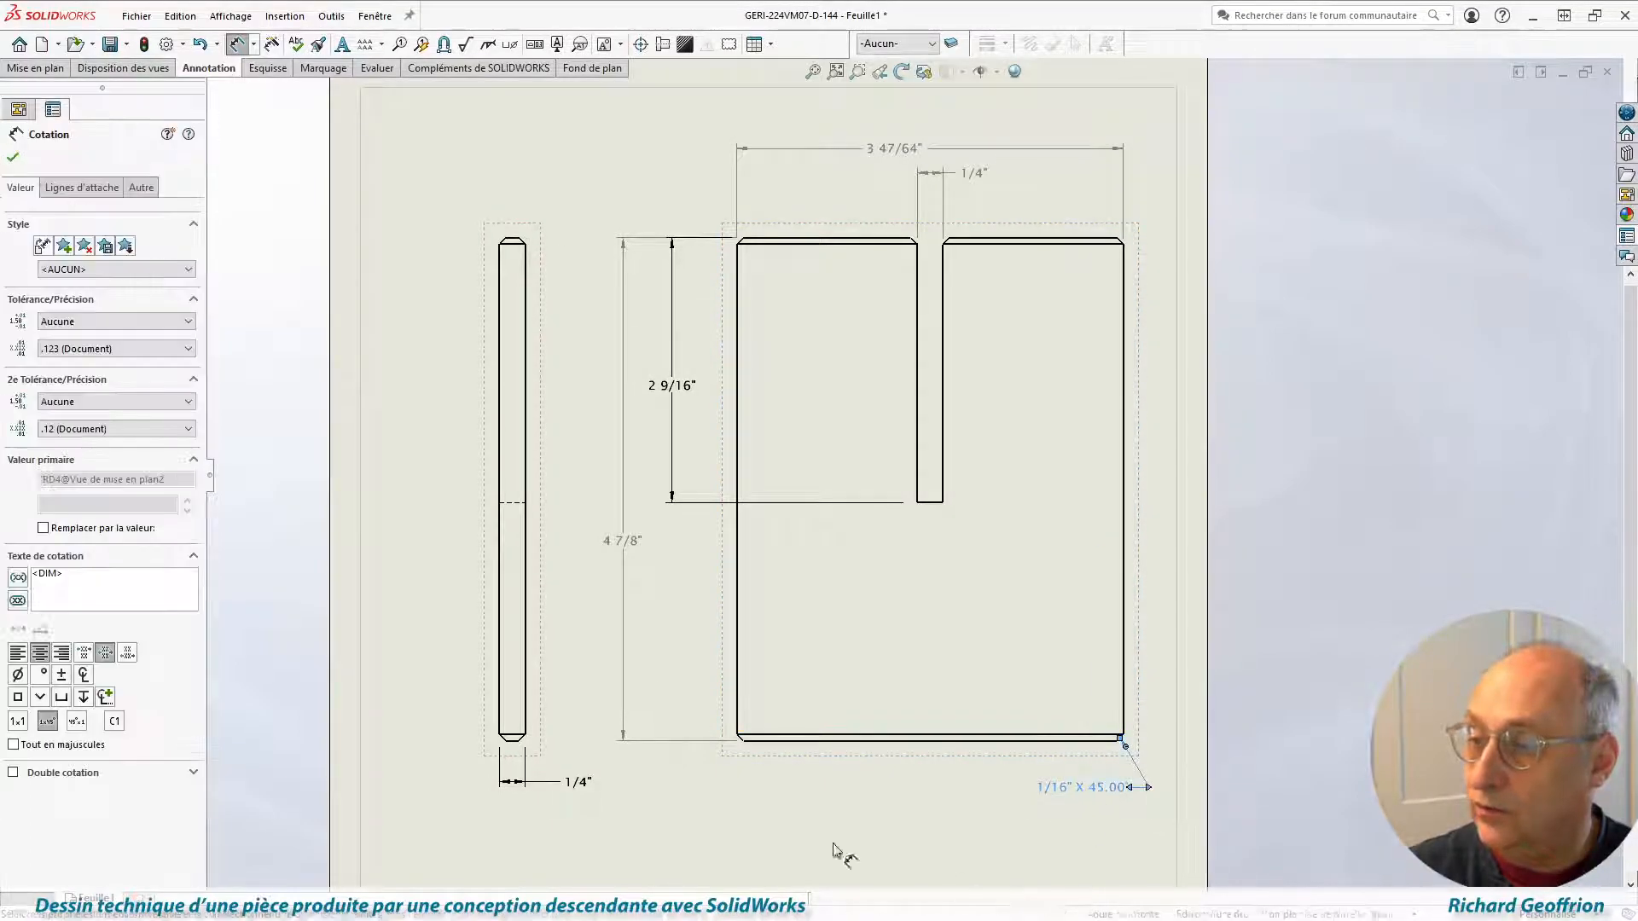
{"action": "key", "text": "Escape"}
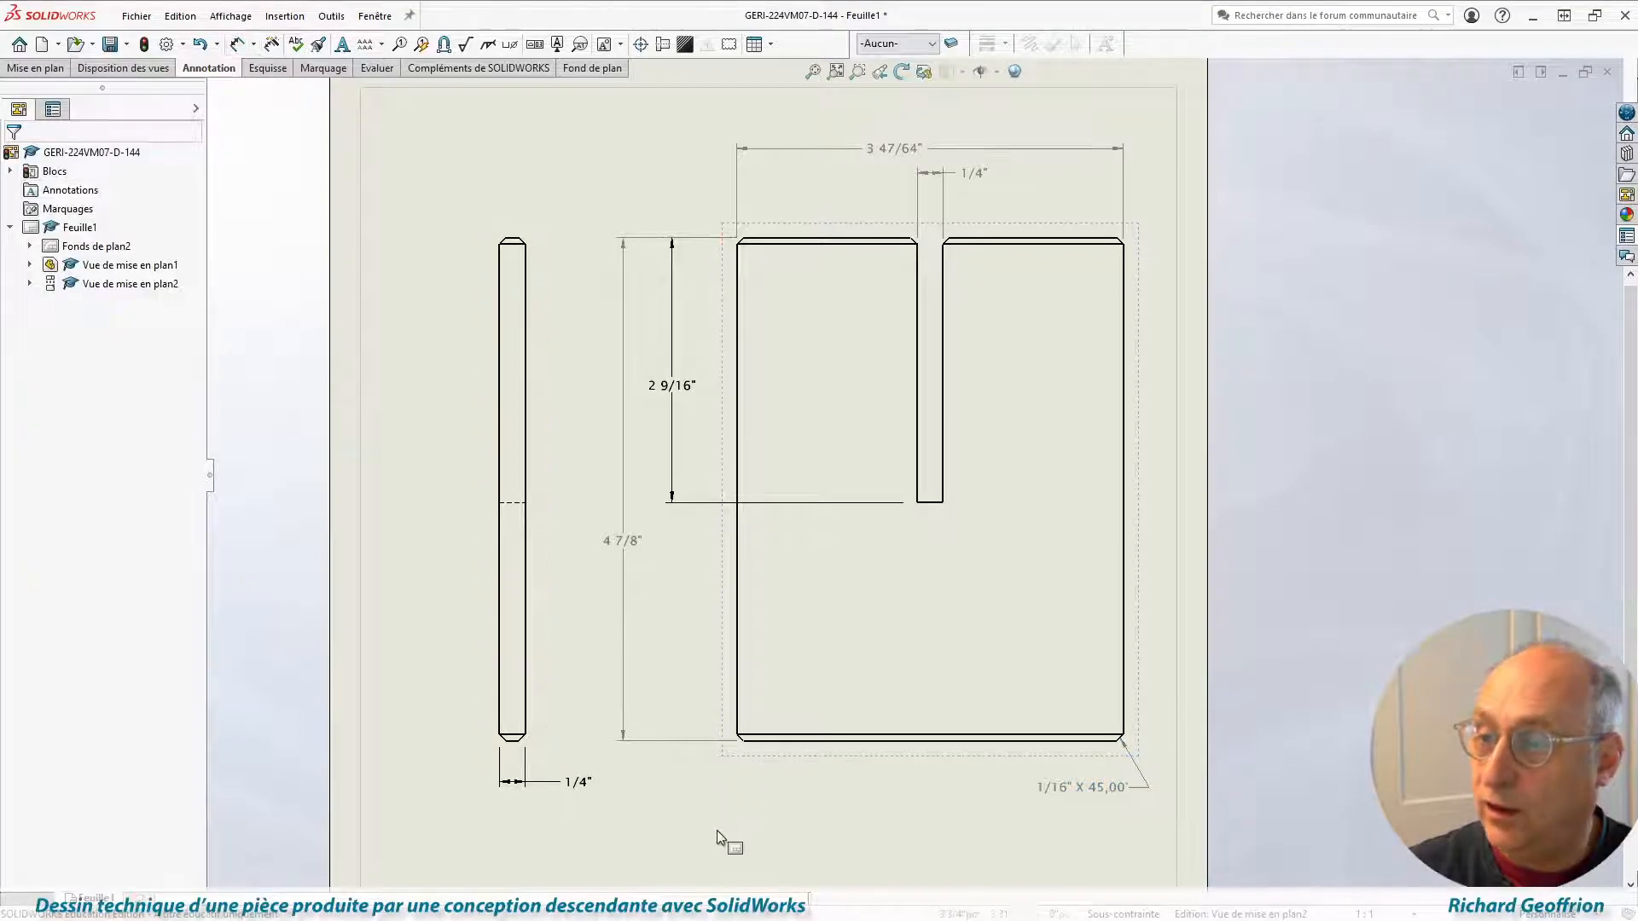
{"action": "left_click", "coordinate": [717, 832]}
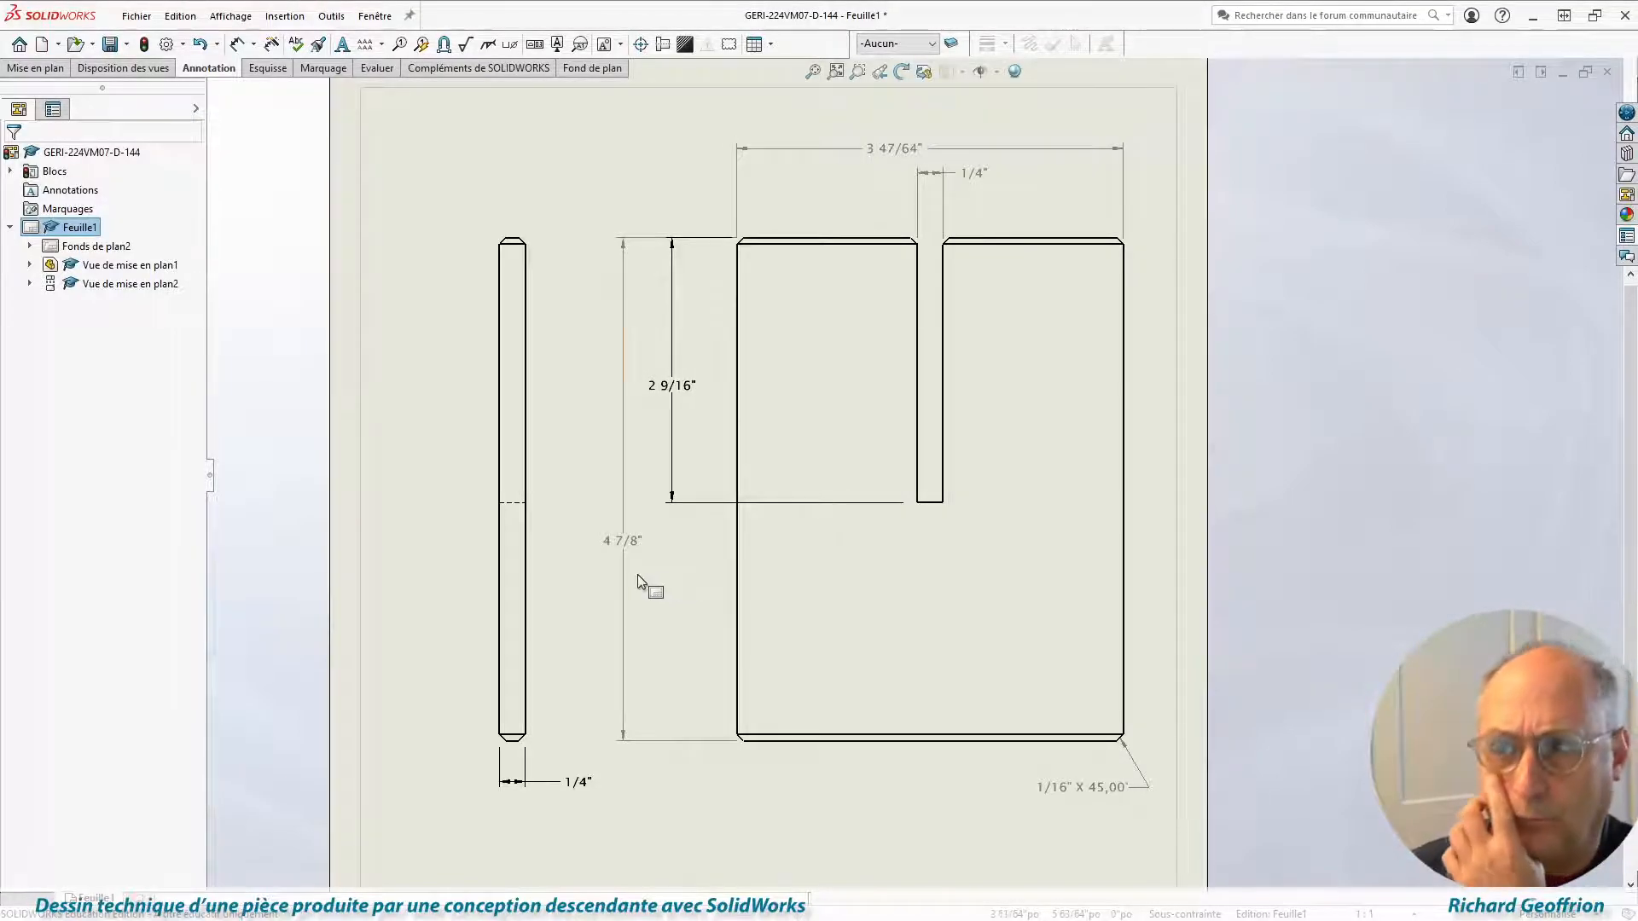
Dimension the distance from the front view's left edge to the slot's left side, in line with the slot-width dimension.
{"action": "left_click", "coordinate": [237, 44]}
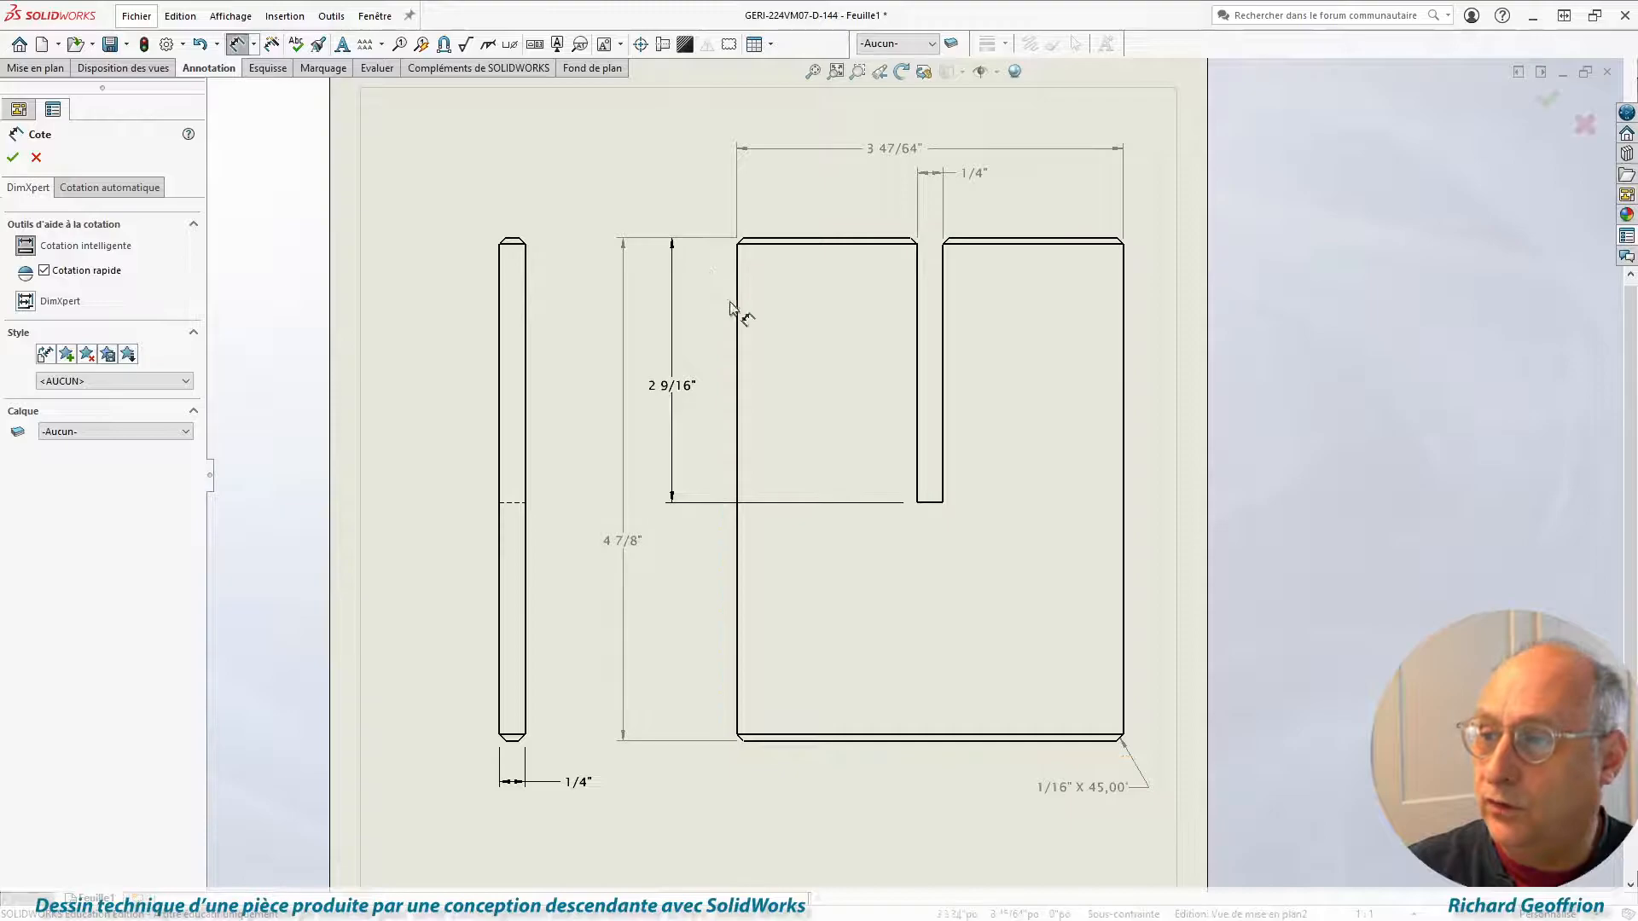
{"action": "left_click", "coordinate": [739, 312]}
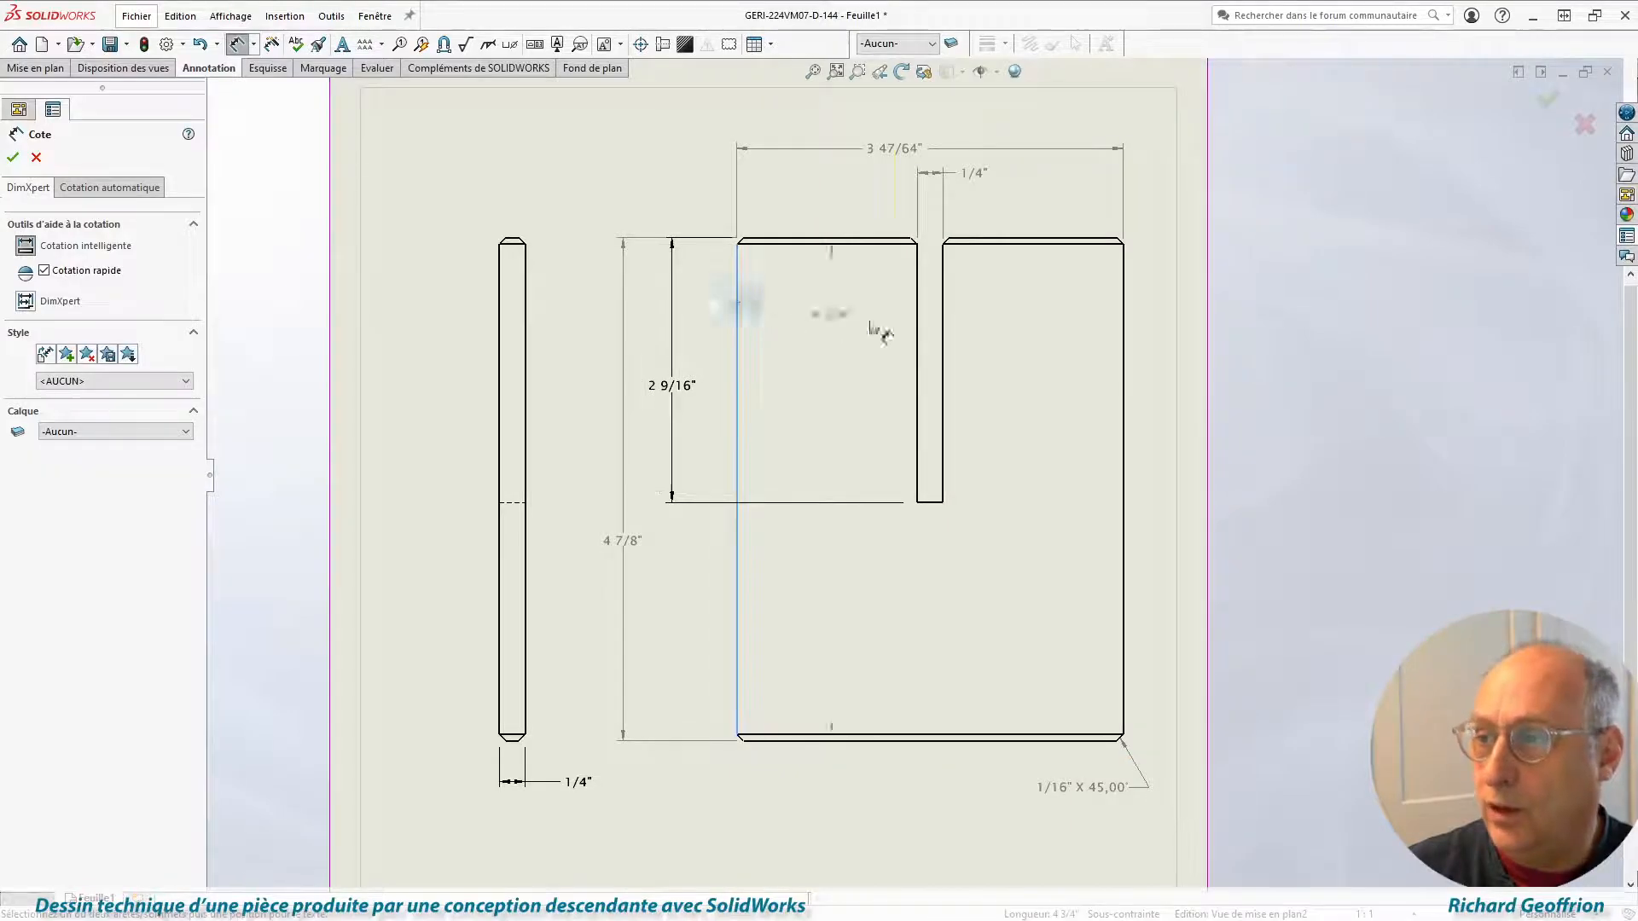
{"action": "left_click", "coordinate": [920, 317]}
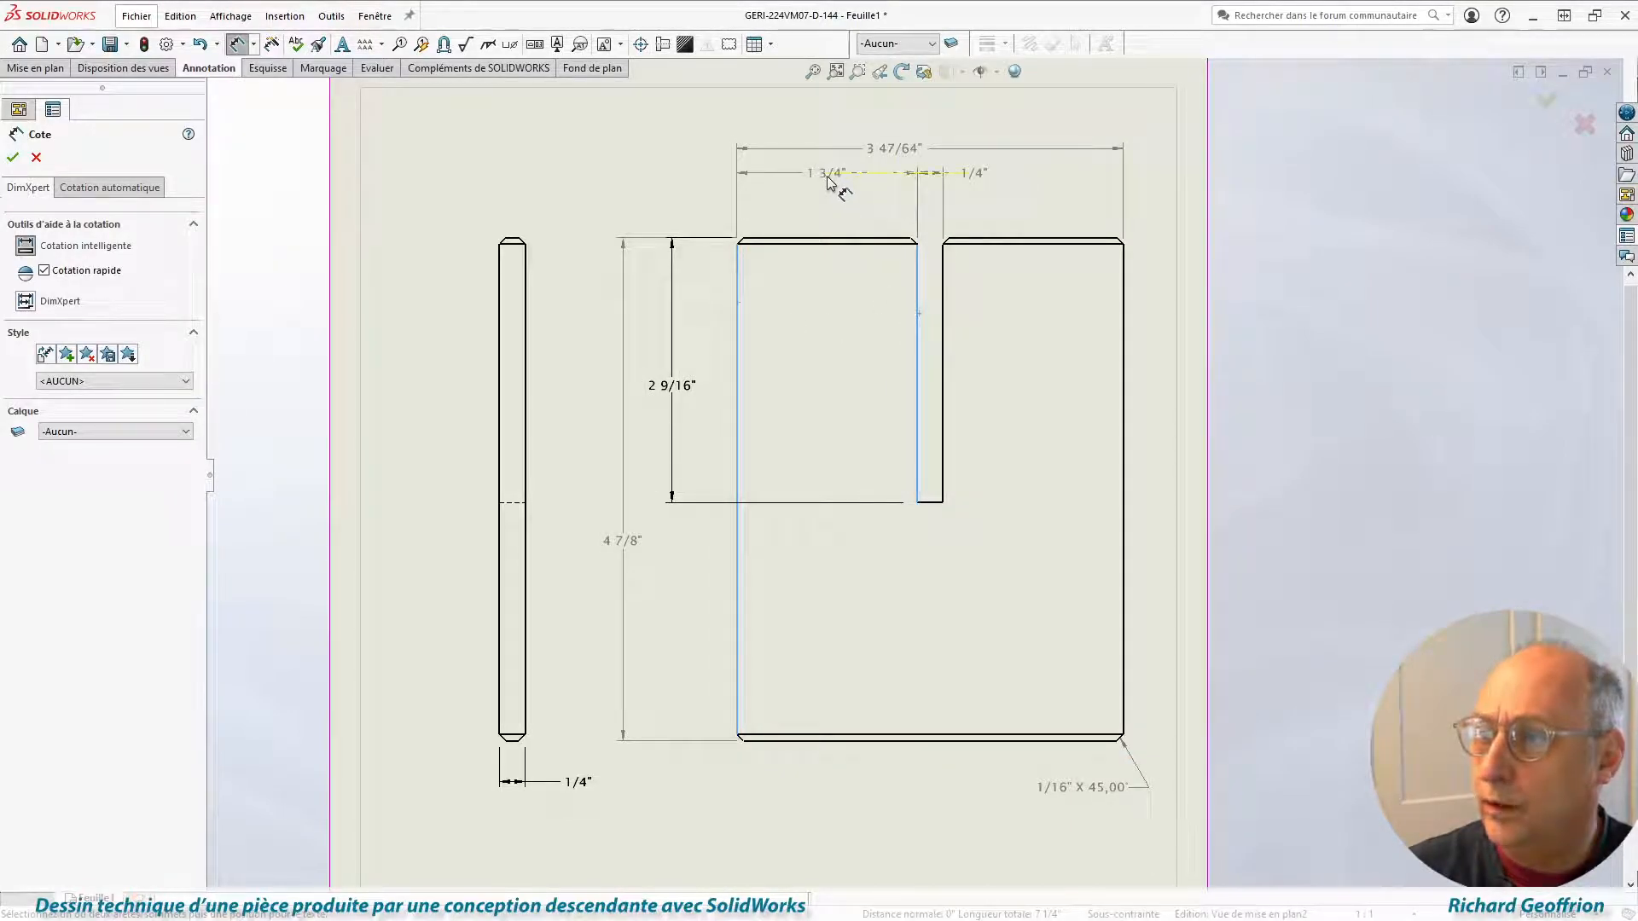
{"action": "left_click", "coordinate": [827, 182]}
{"action": "key", "text": "Escape"}
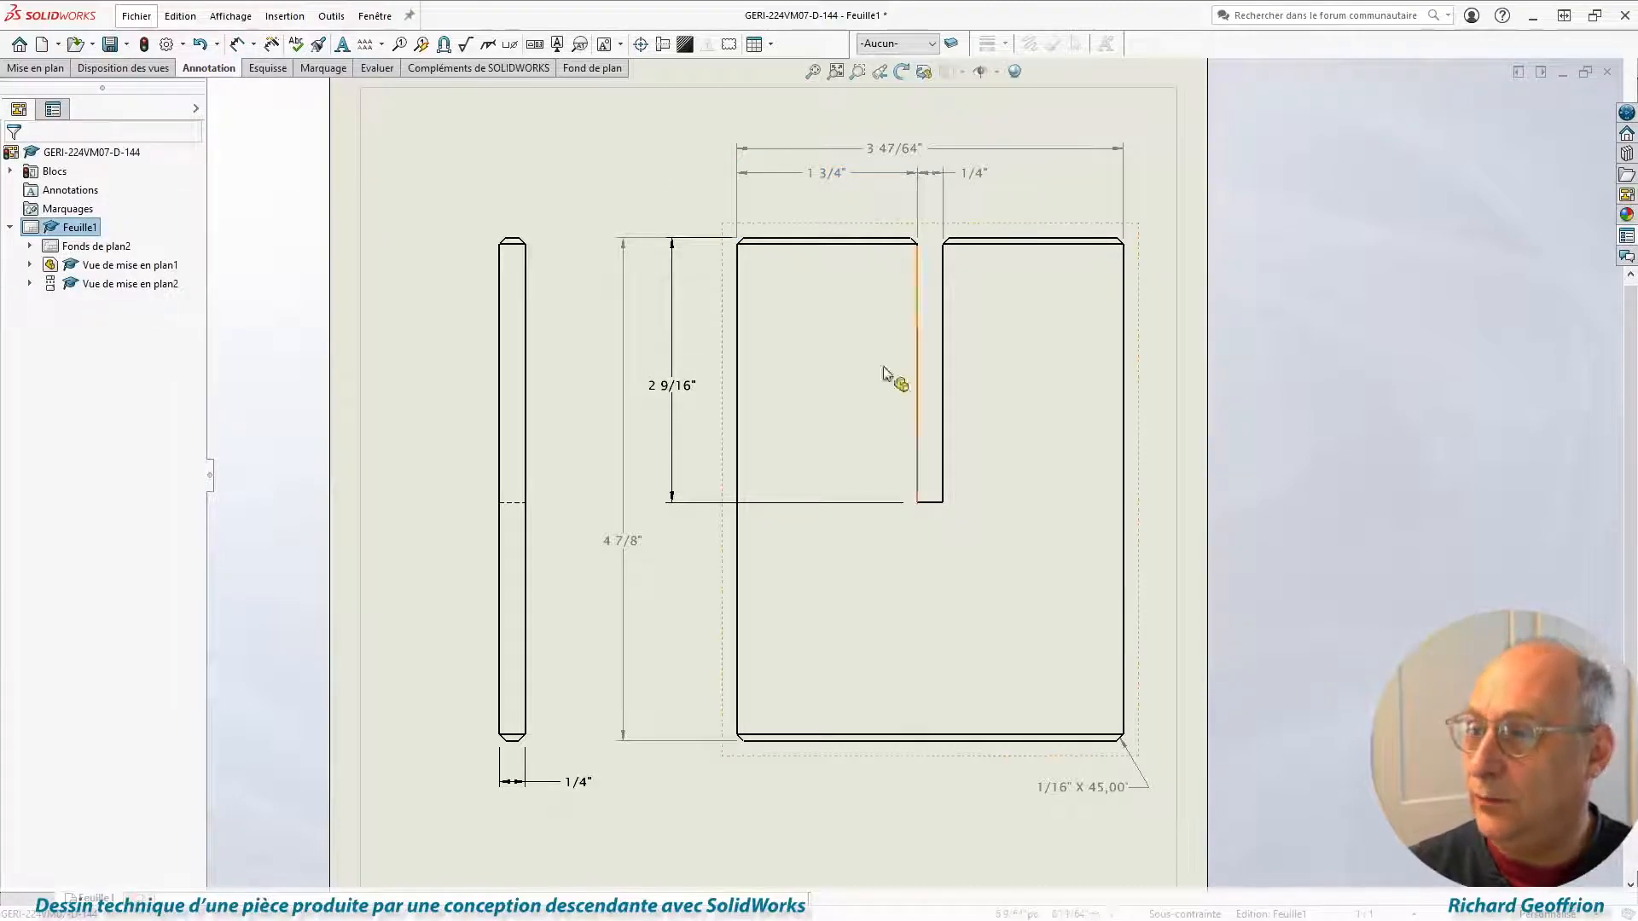
Review the material and finish note, the title block and the complete dimensioned sheet.
{"action": "scroll", "coordinate": [887, 375], "scroll_direction": "up", "scroll_amount": 3}
{"action": "scroll", "coordinate": [630, 622], "scroll_direction": "down", "scroll_amount": 5}
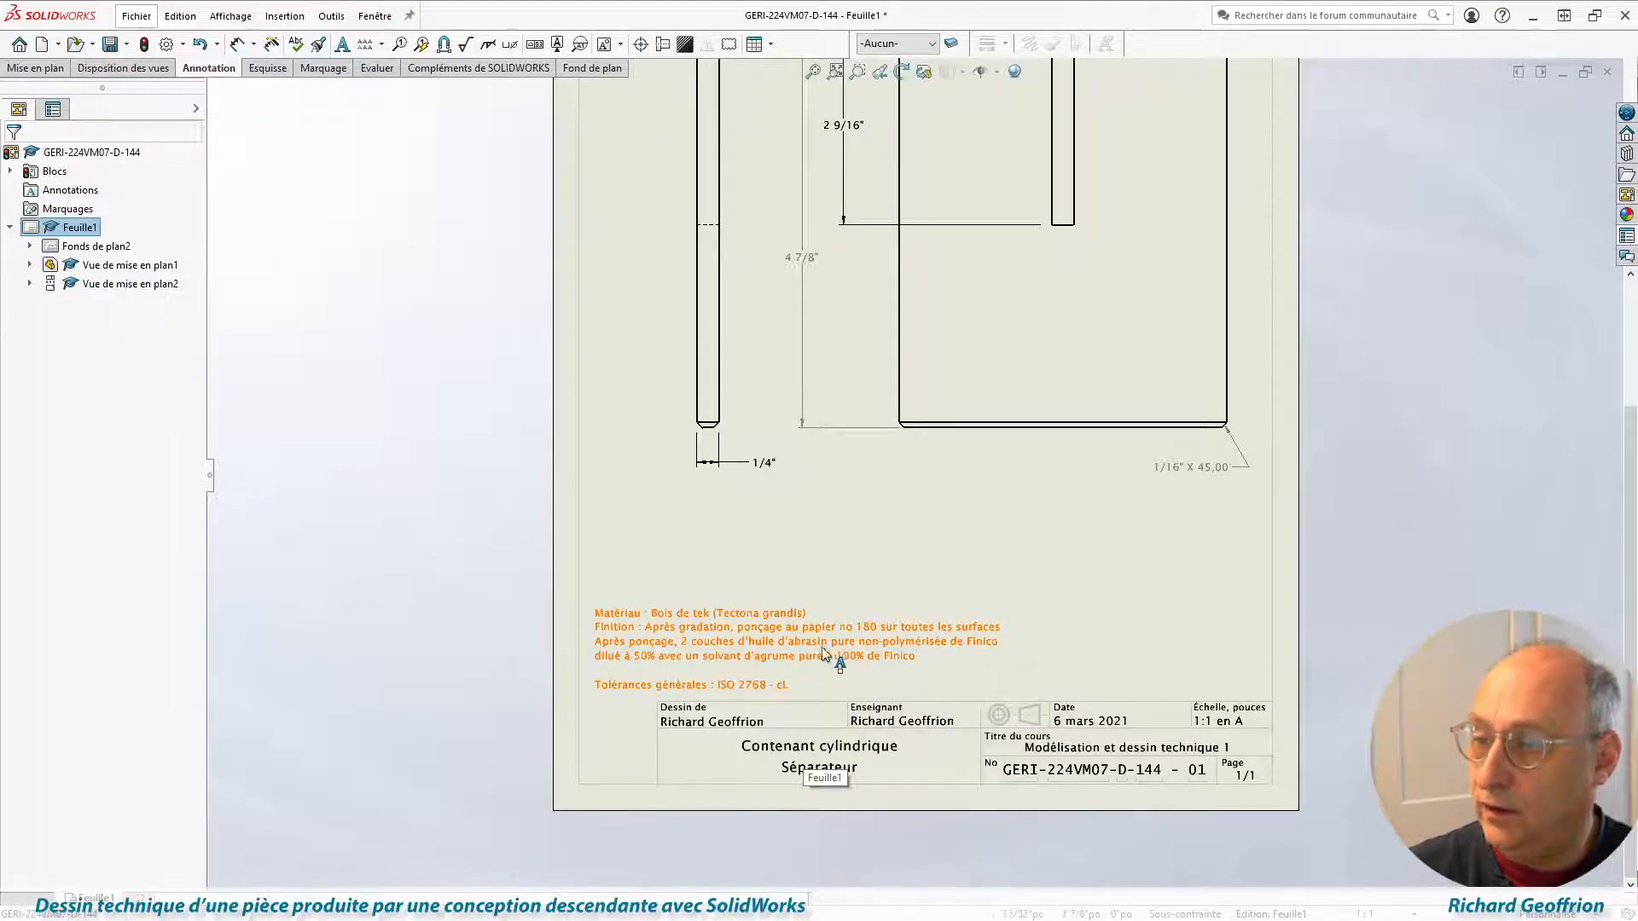
{"action": "scroll", "coordinate": [765, 668], "scroll_direction": "down", "scroll_amount": 1}
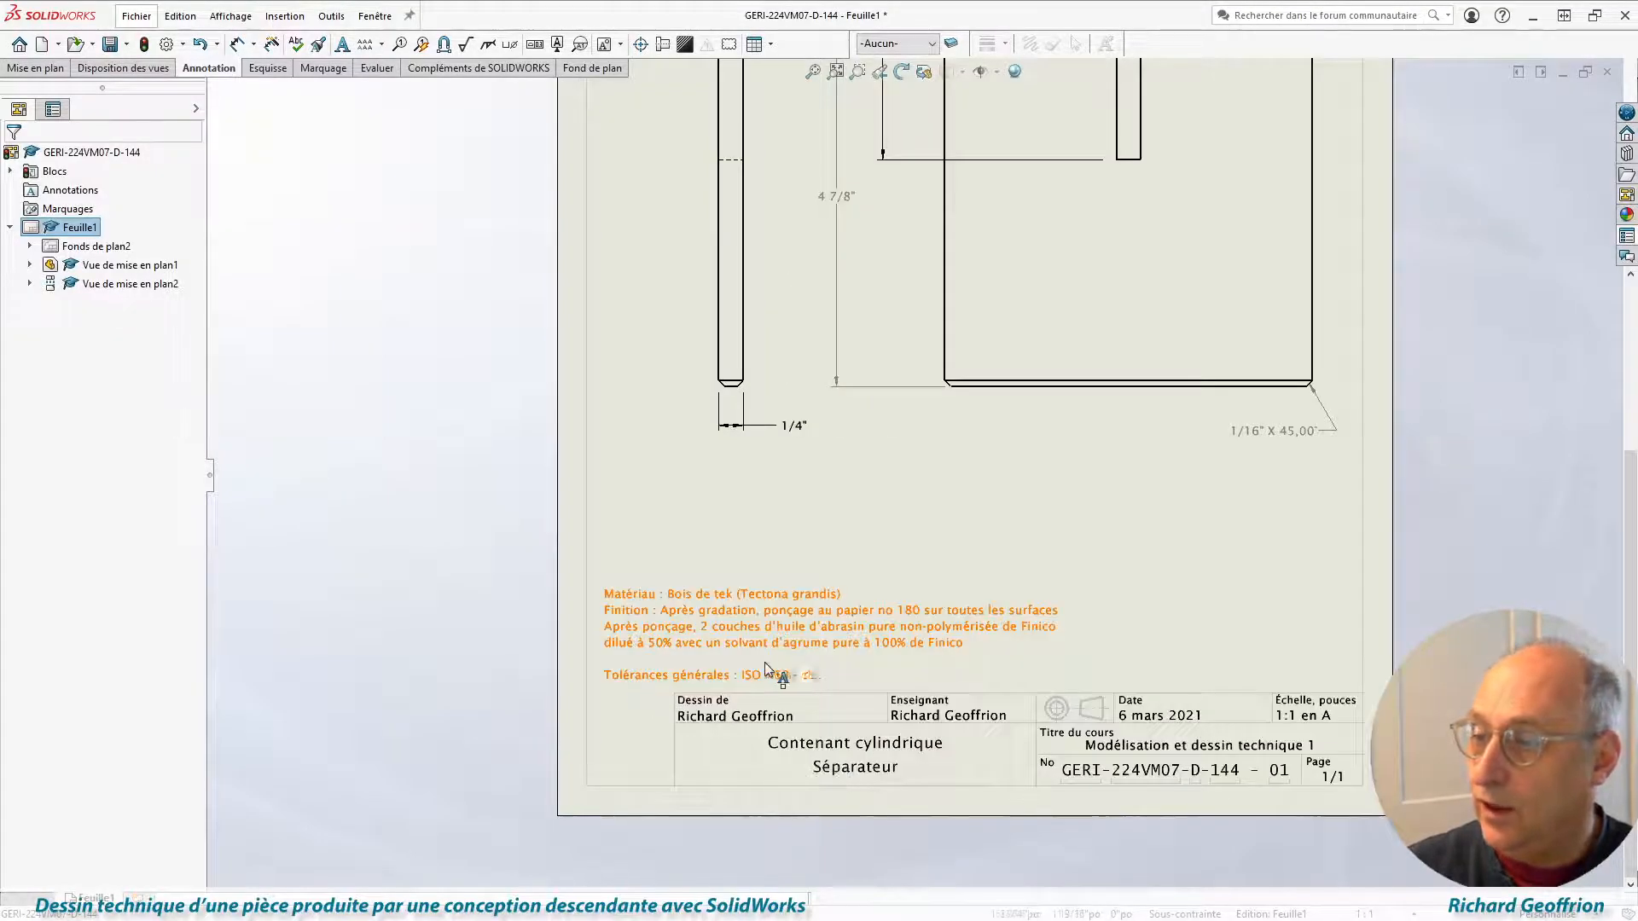
{"action": "scroll", "coordinate": [815, 399], "scroll_direction": "up", "scroll_amount": 3}
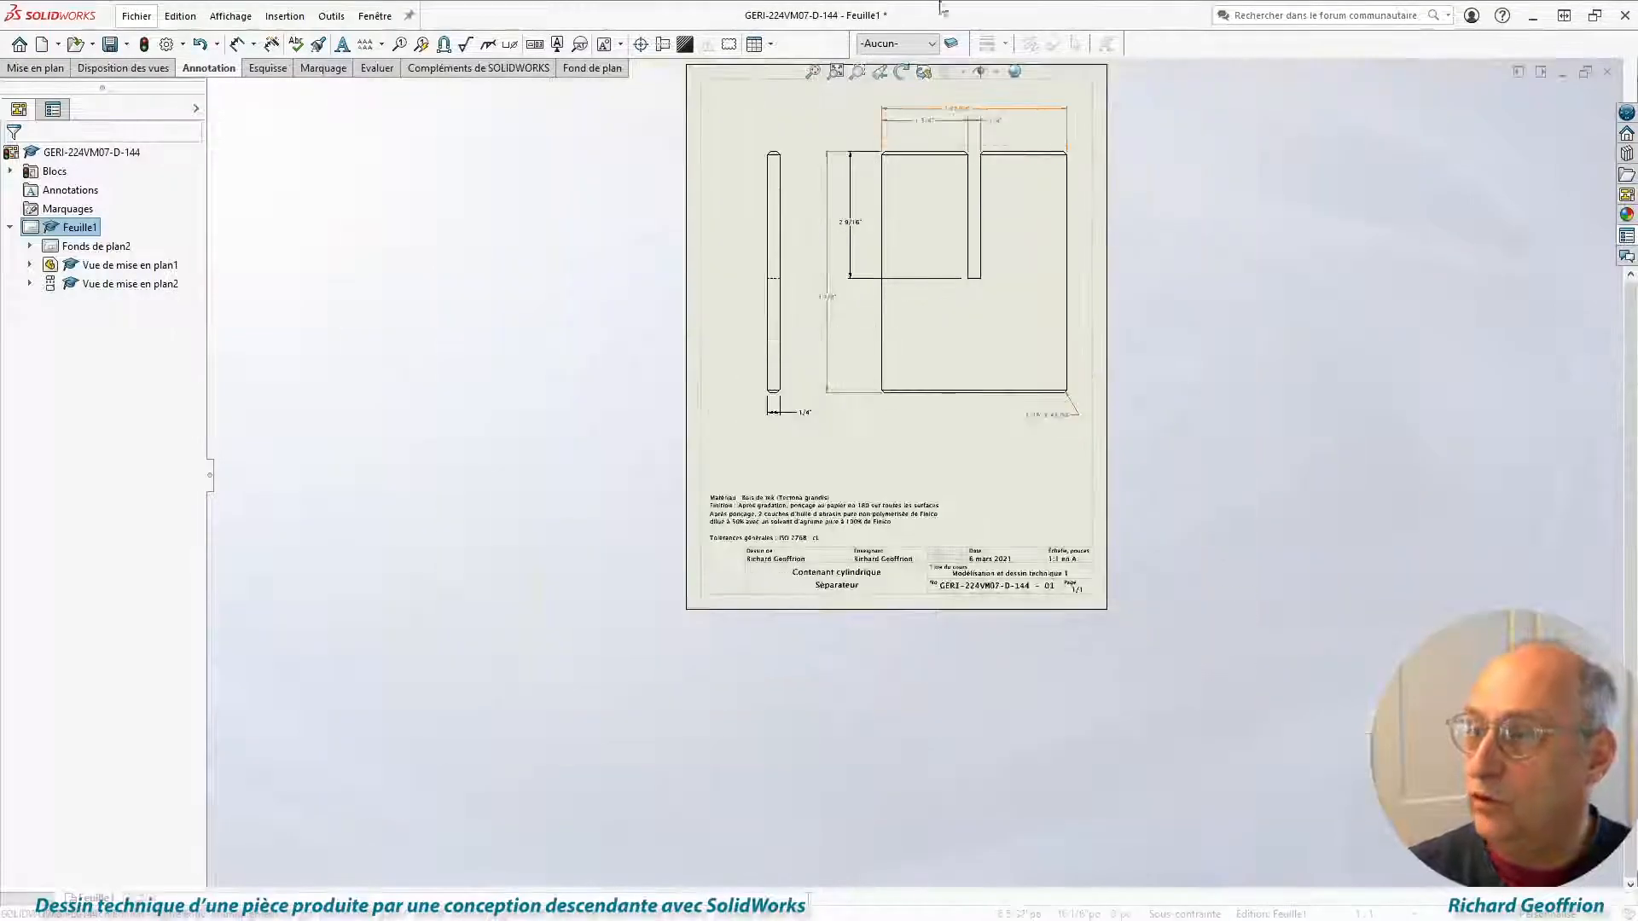
{"action": "scroll", "coordinate": [987, 285], "scroll_direction": "up", "scroll_amount": 1}
{"action": "scroll", "coordinate": [987, 285], "scroll_direction": "down", "scroll_amount": 2}
{"action": "scroll", "coordinate": [1087, 185], "scroll_direction": "down", "scroll_amount": 1}
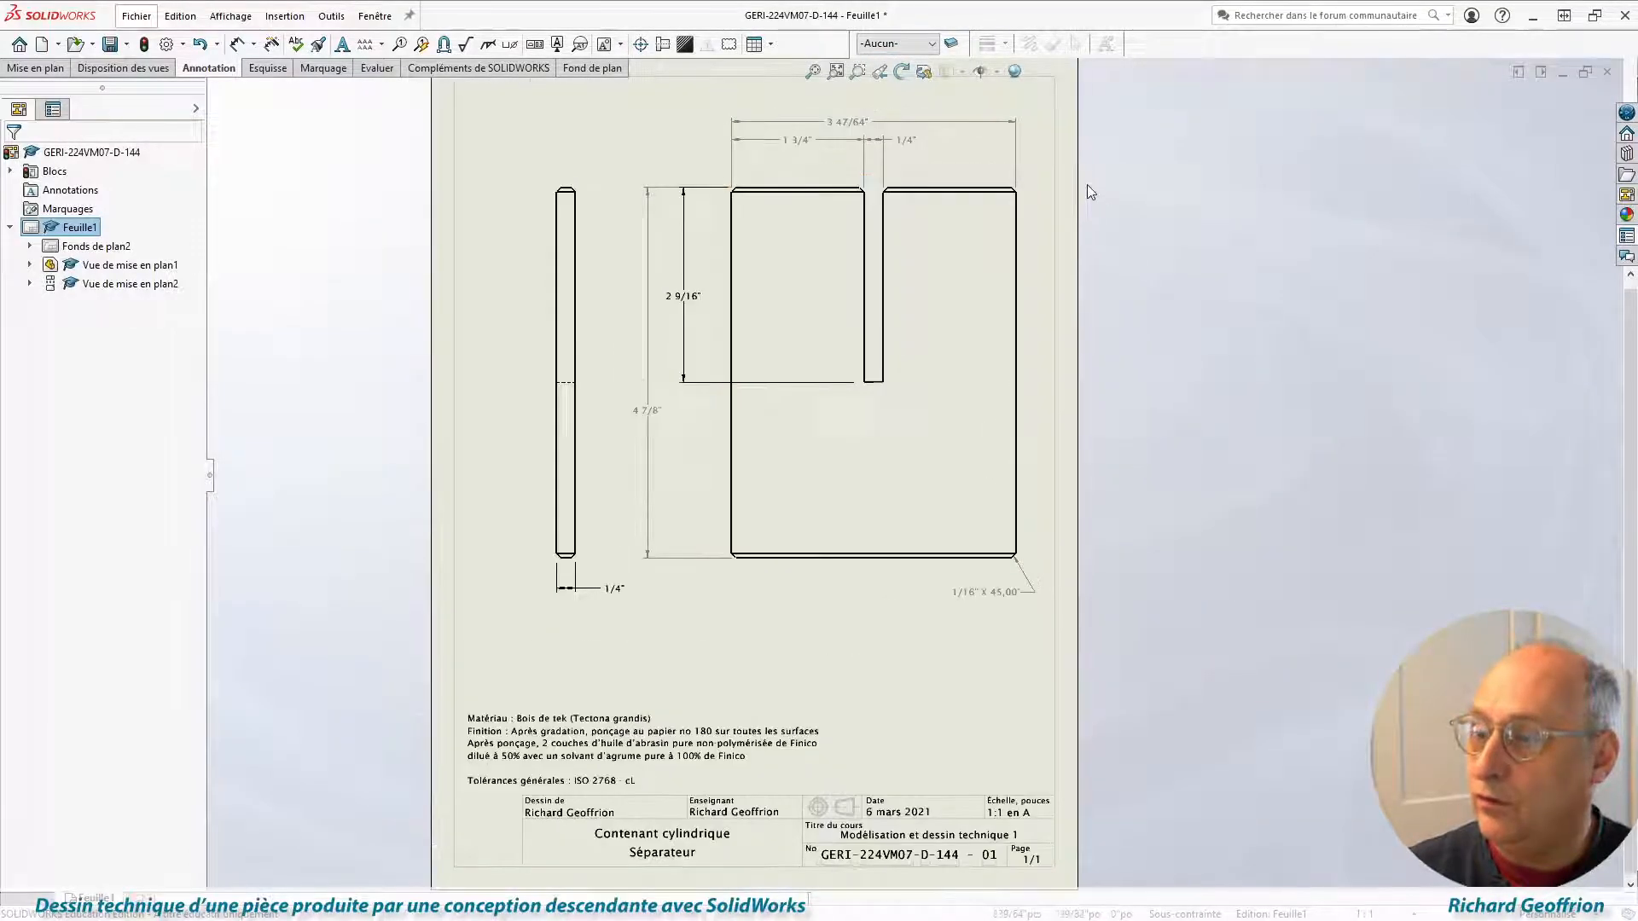